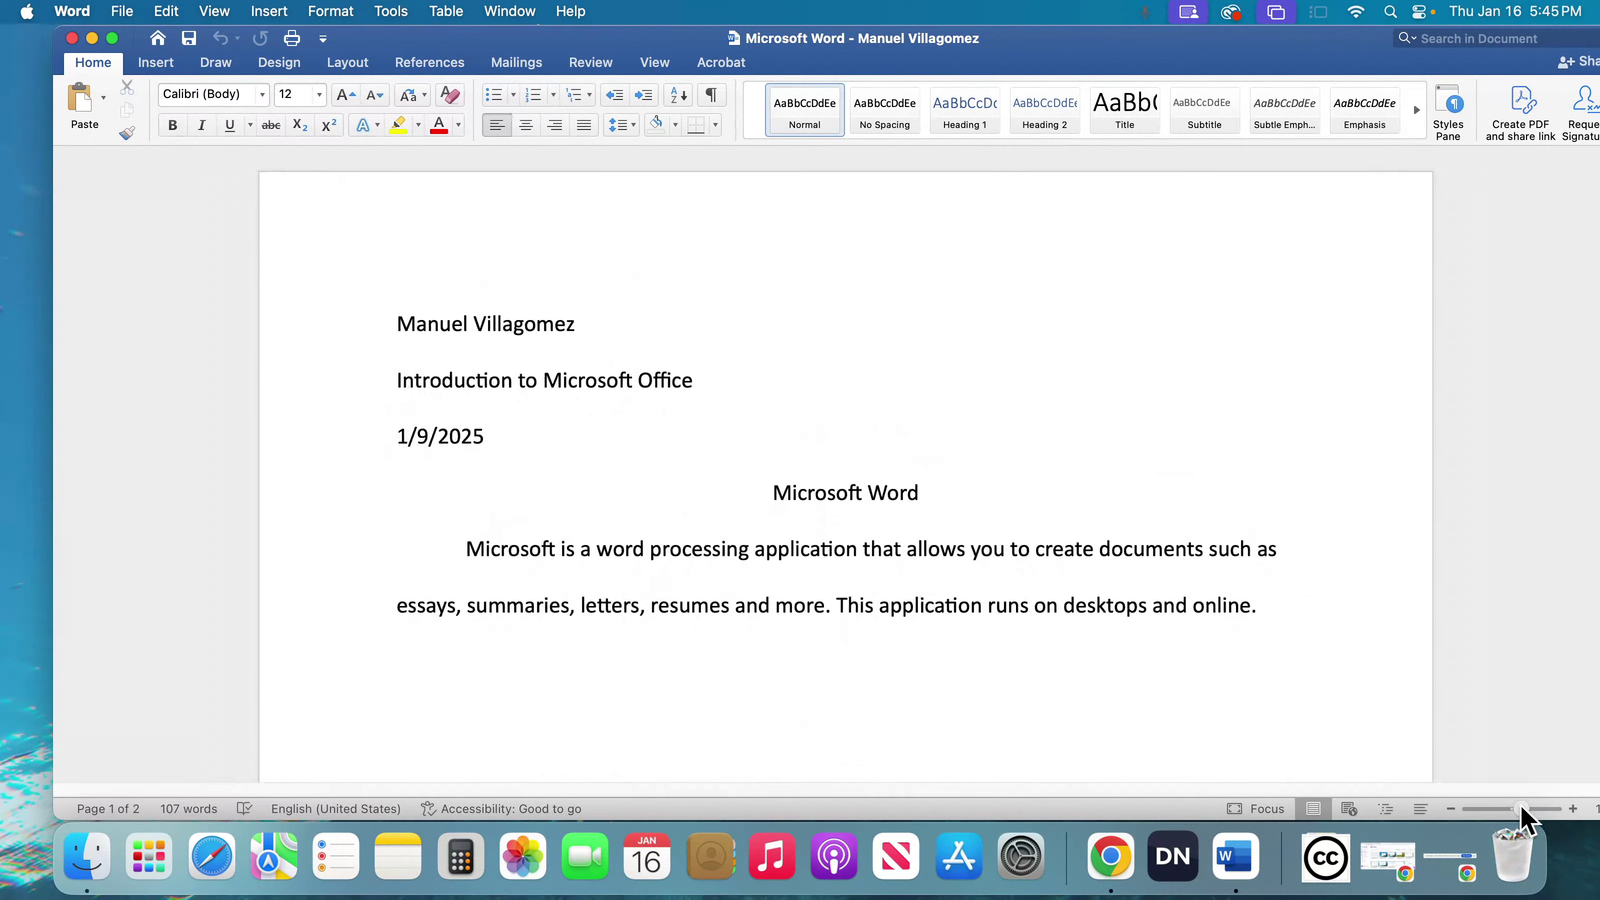
- Close the open Word document and the Finder window behind it
{"action": "scroll", "coordinate": [1154, 675], "scroll_direction": "down", "scroll_amount": 1}
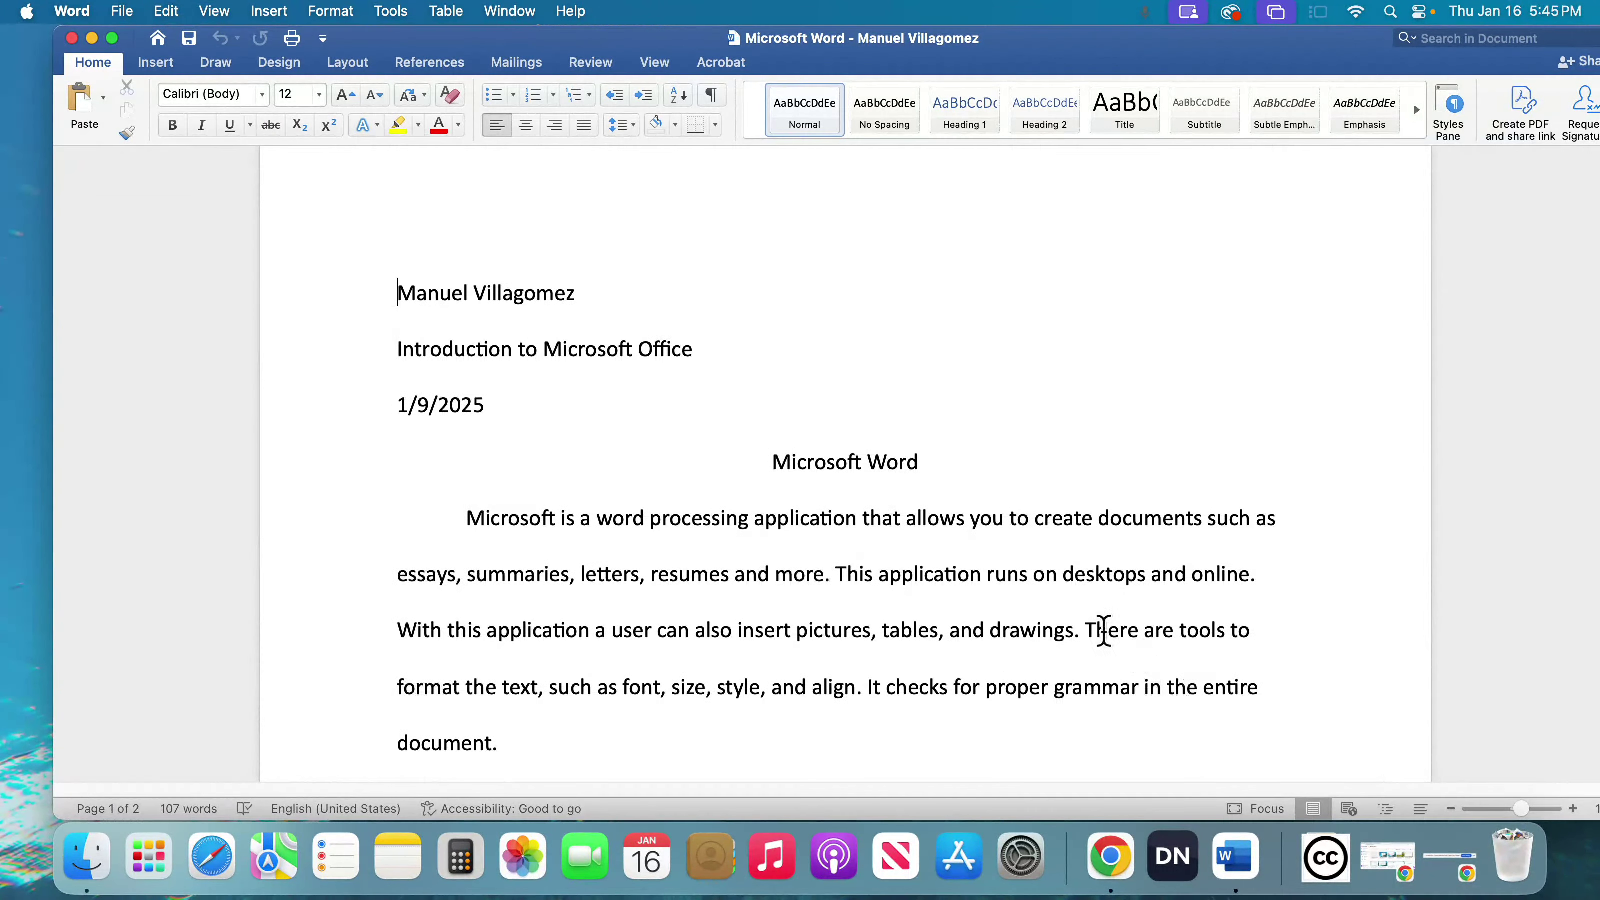
{"action": "left_click_drag", "start_coordinate": [504, 39], "coordinate": [458, 58]}
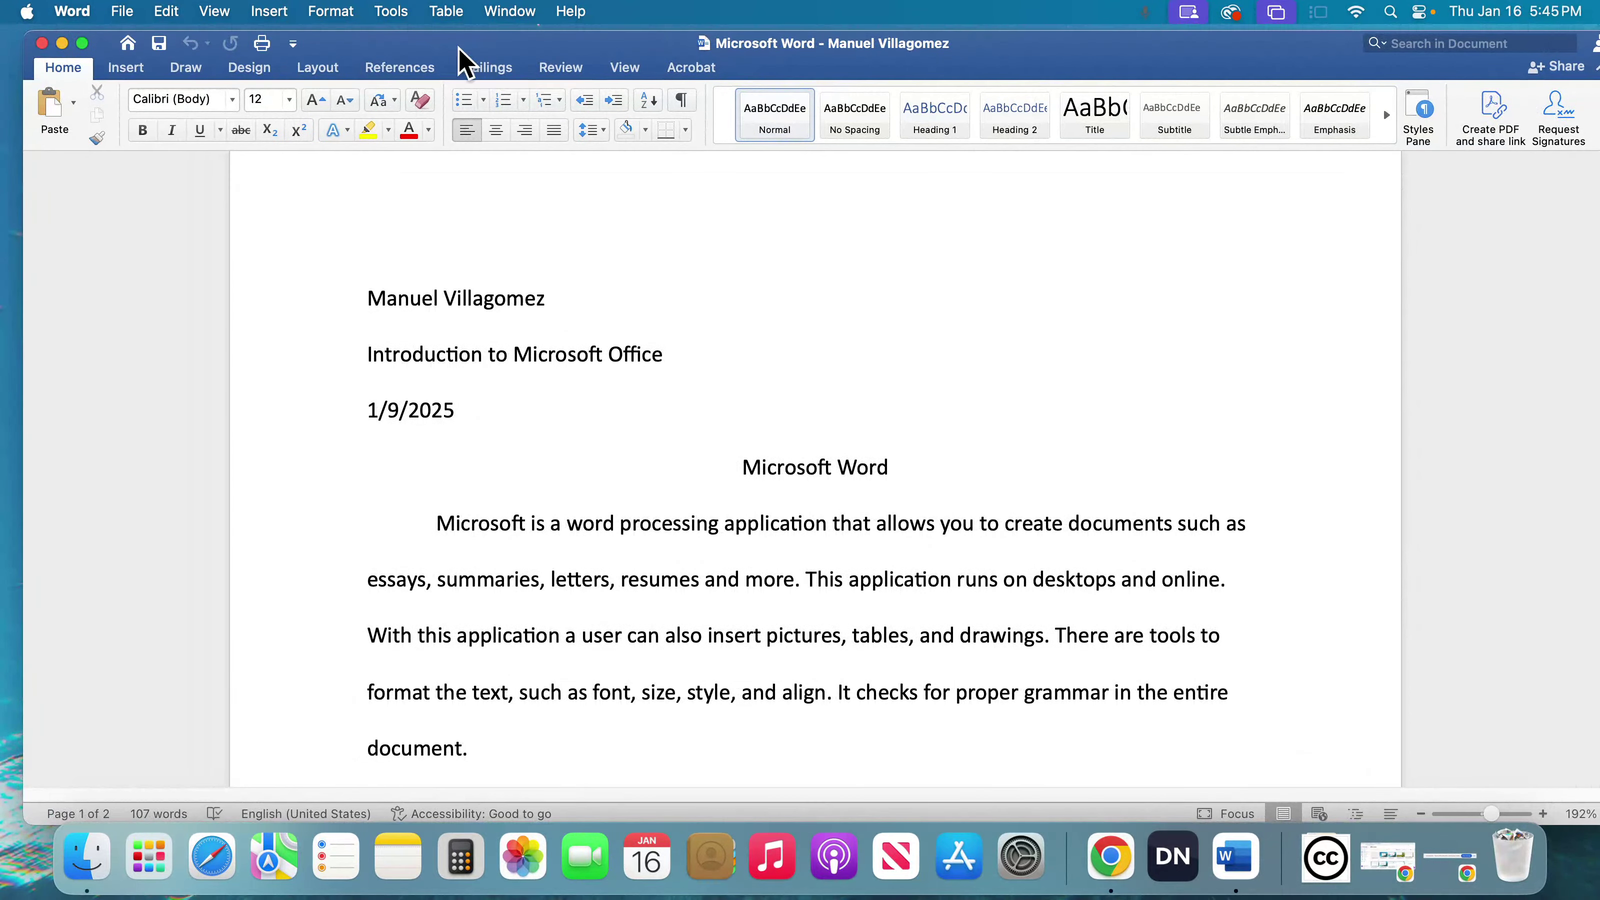
{"action": "left_click", "coordinate": [45, 45]}
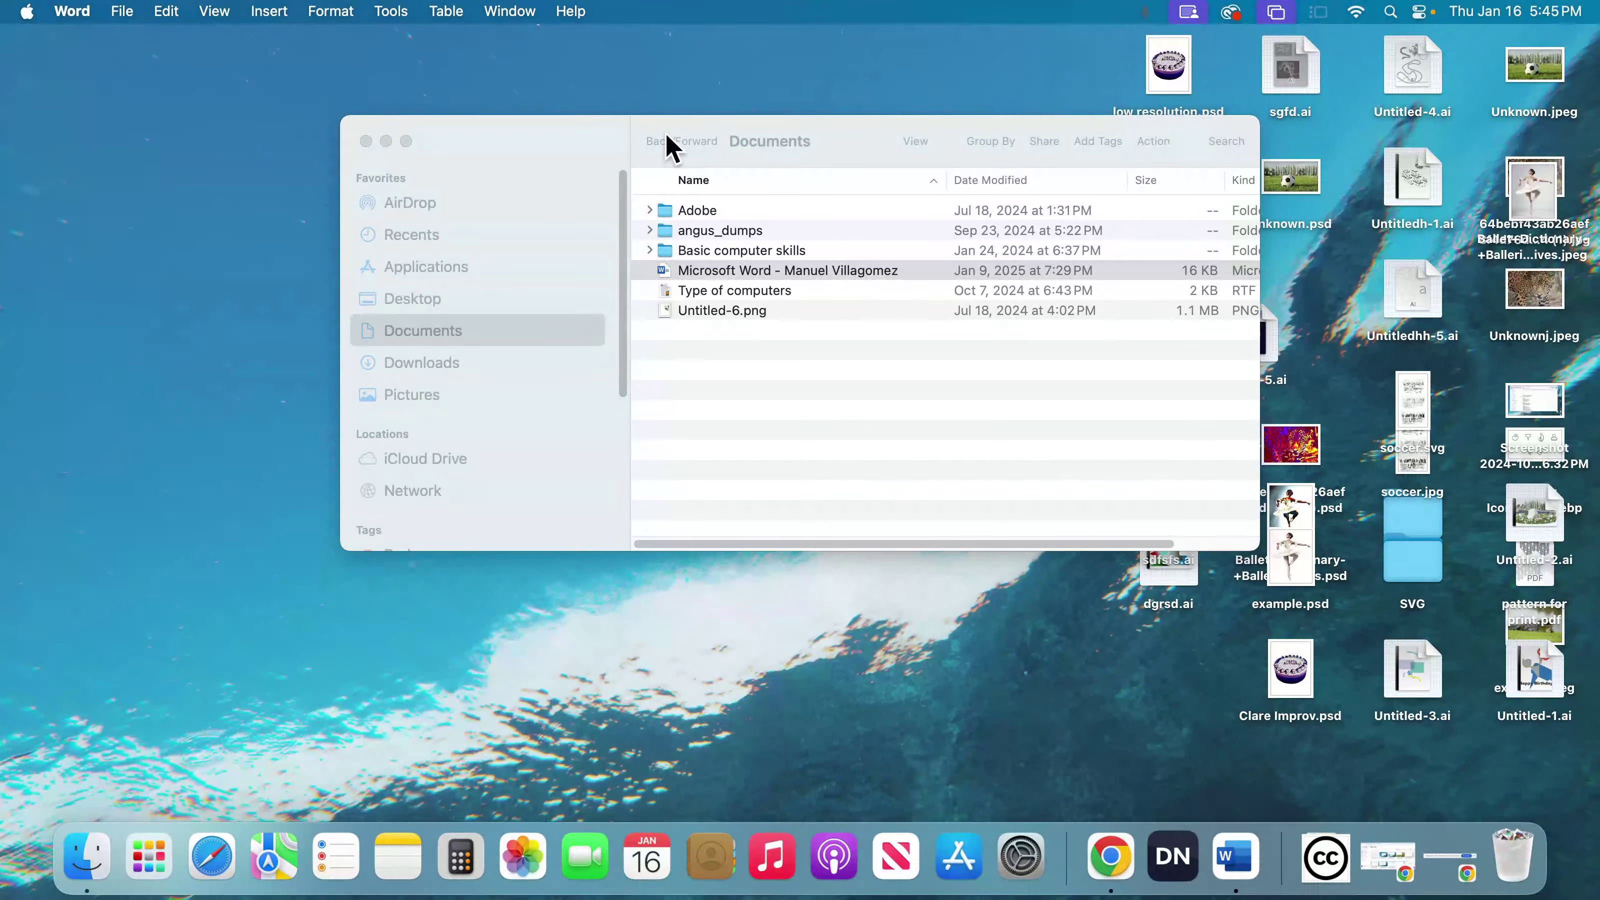
{"action": "left_click", "coordinate": [365, 141]}
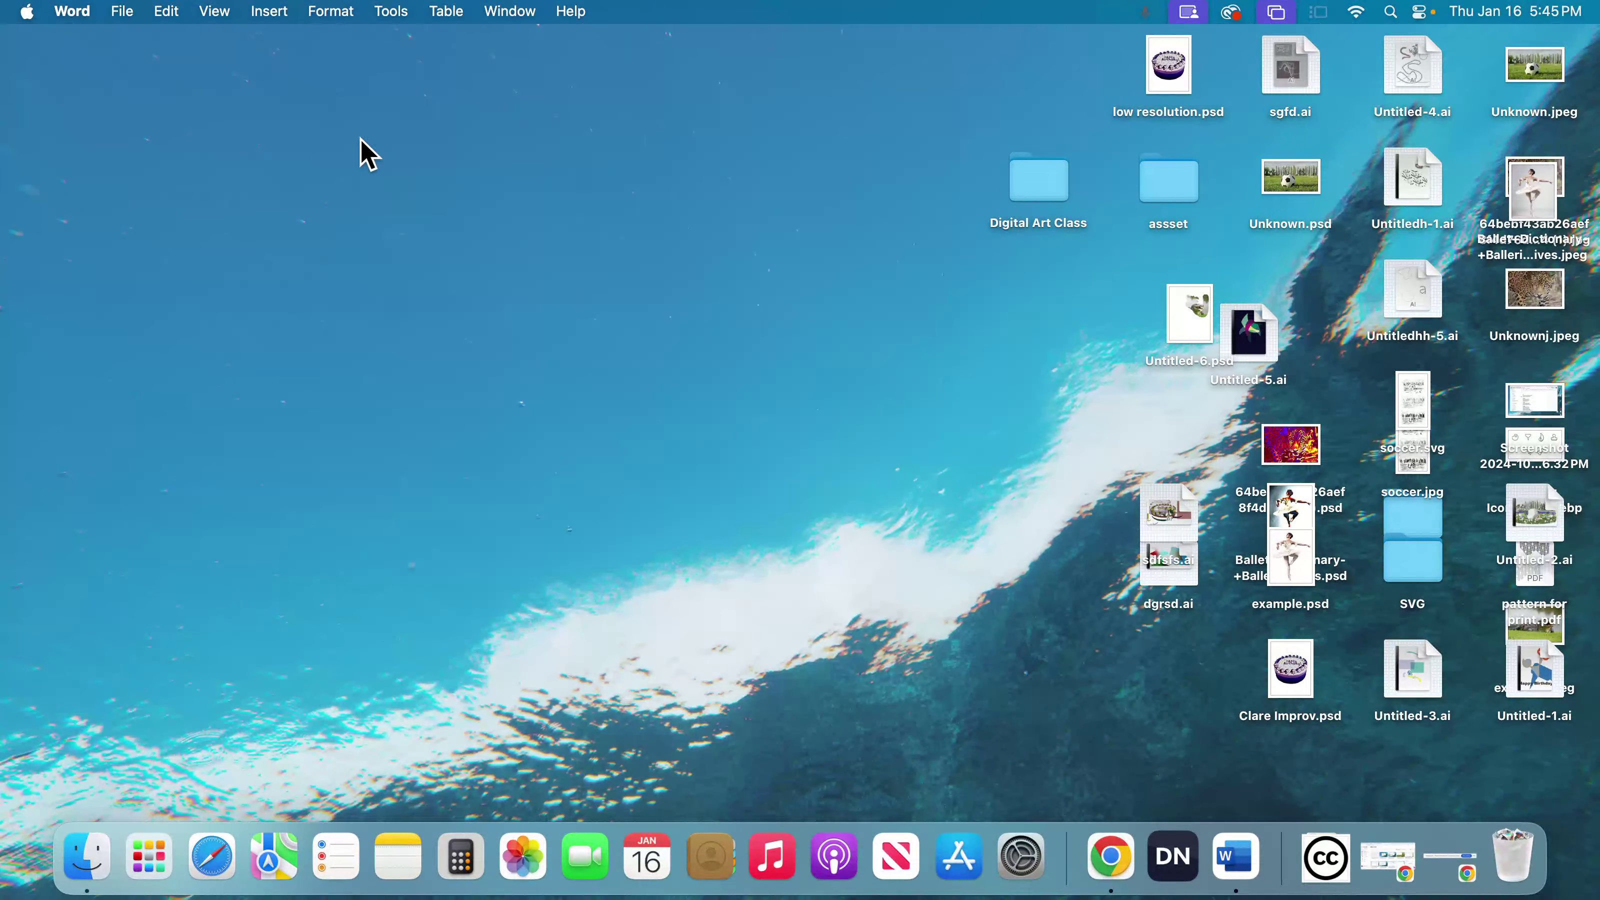
- View the contents of the Documents folder in Finder, and close its window
{"action": "left_click", "coordinate": [94, 851]}
{"action": "left_click", "coordinate": [431, 328]}
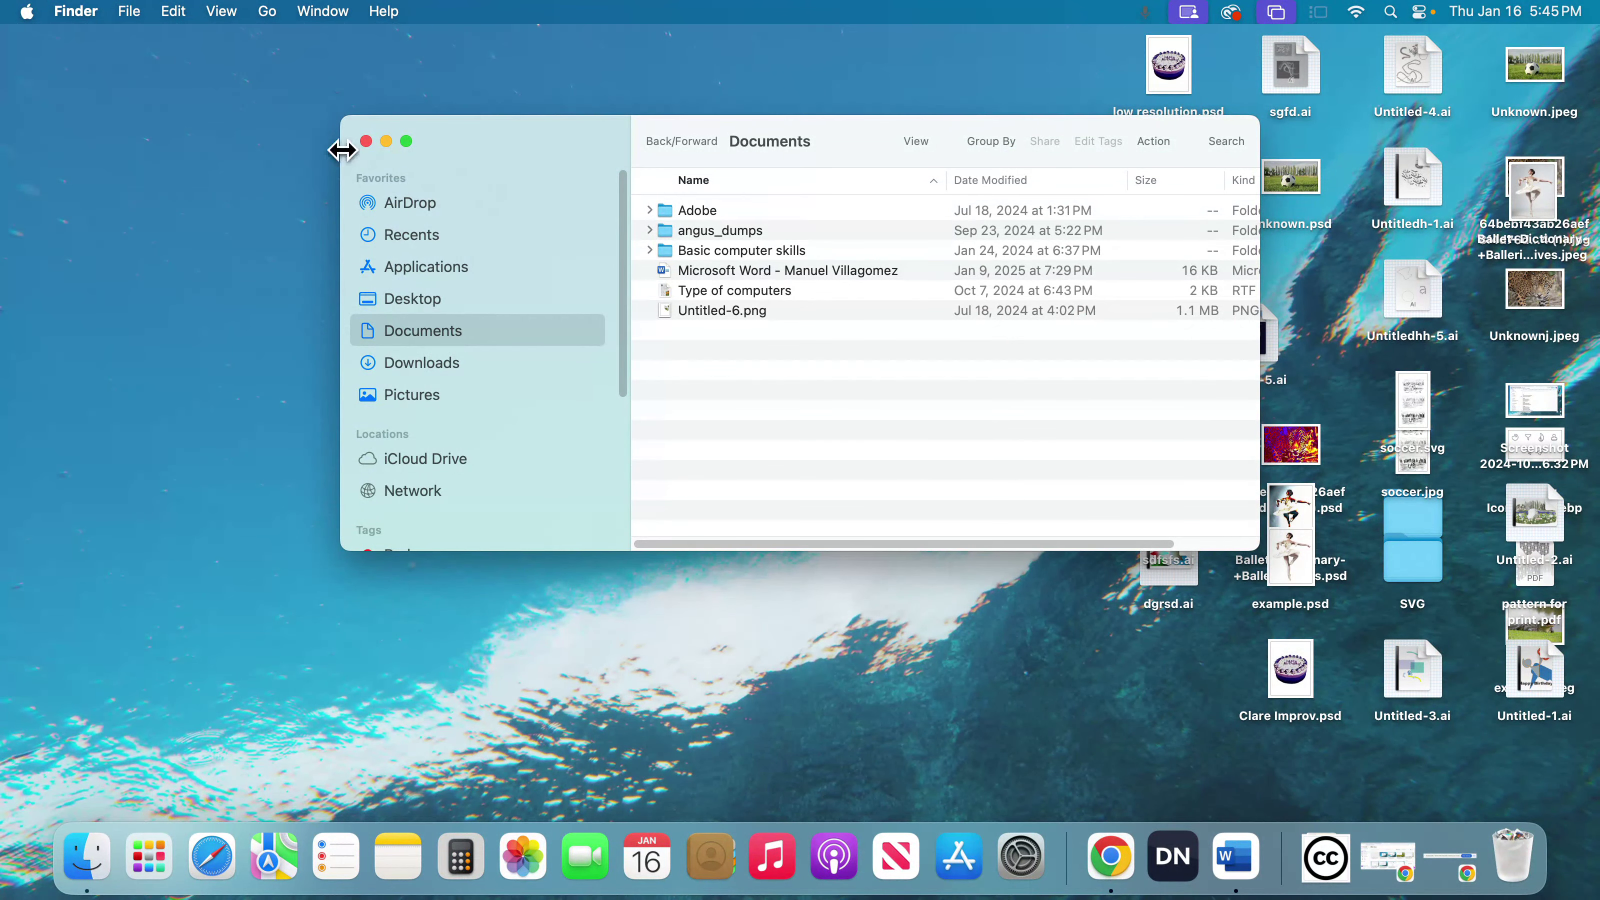
{"action": "left_click", "coordinate": [365, 141]}
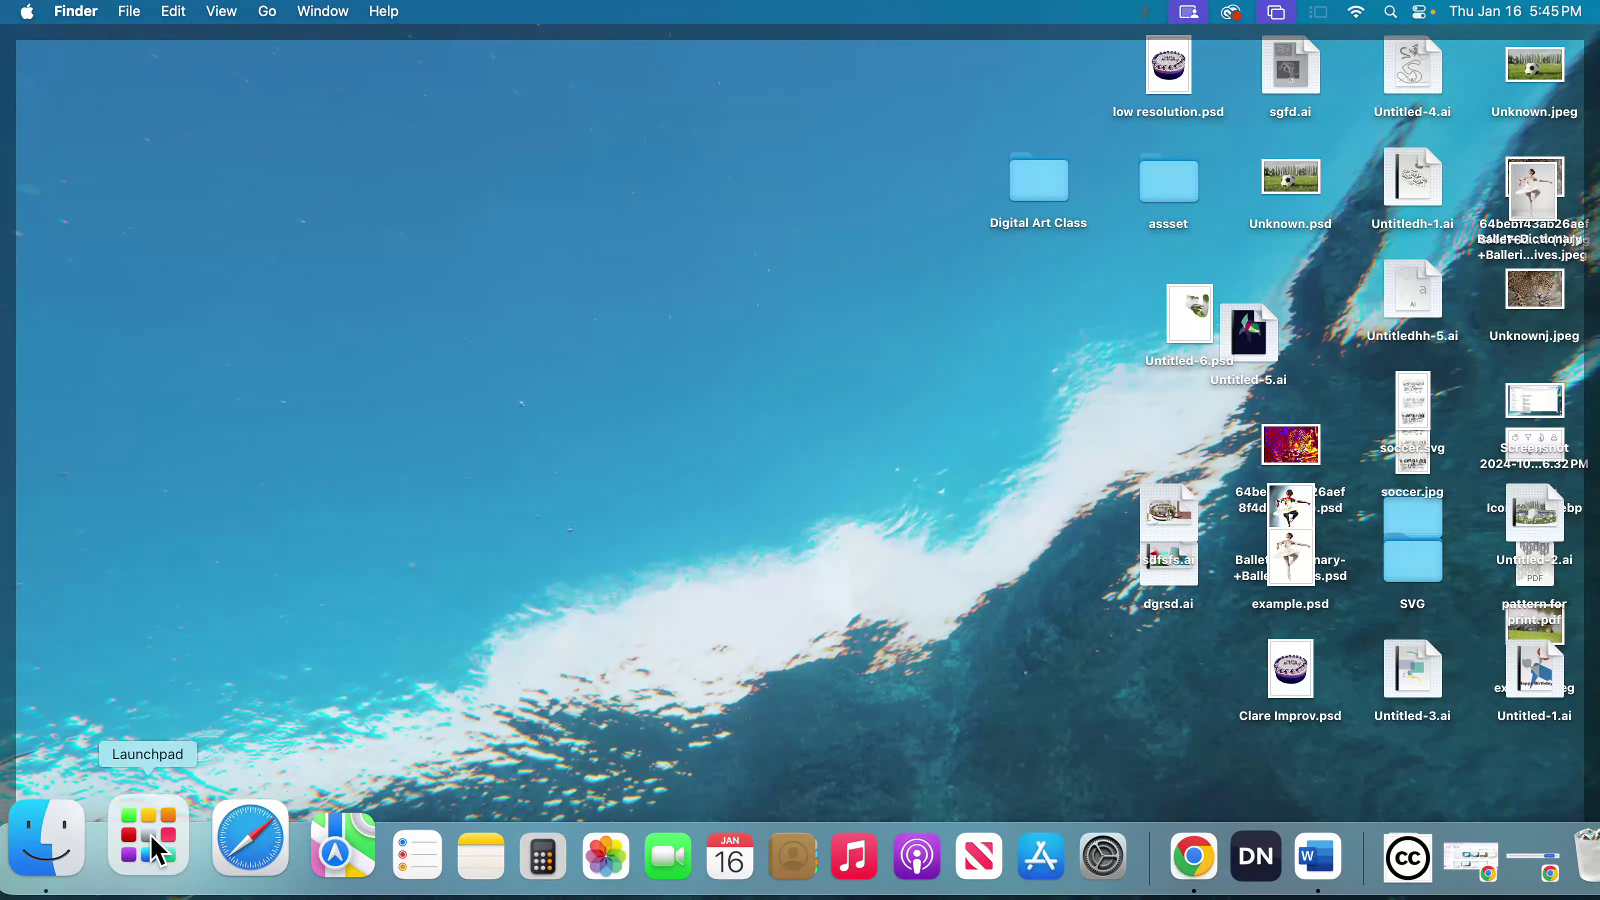
- Launch Microsoft Word from Launchpad to open the most recent document from the Documents folder, and close that document again
{"action": "left_click", "coordinate": [157, 846]}
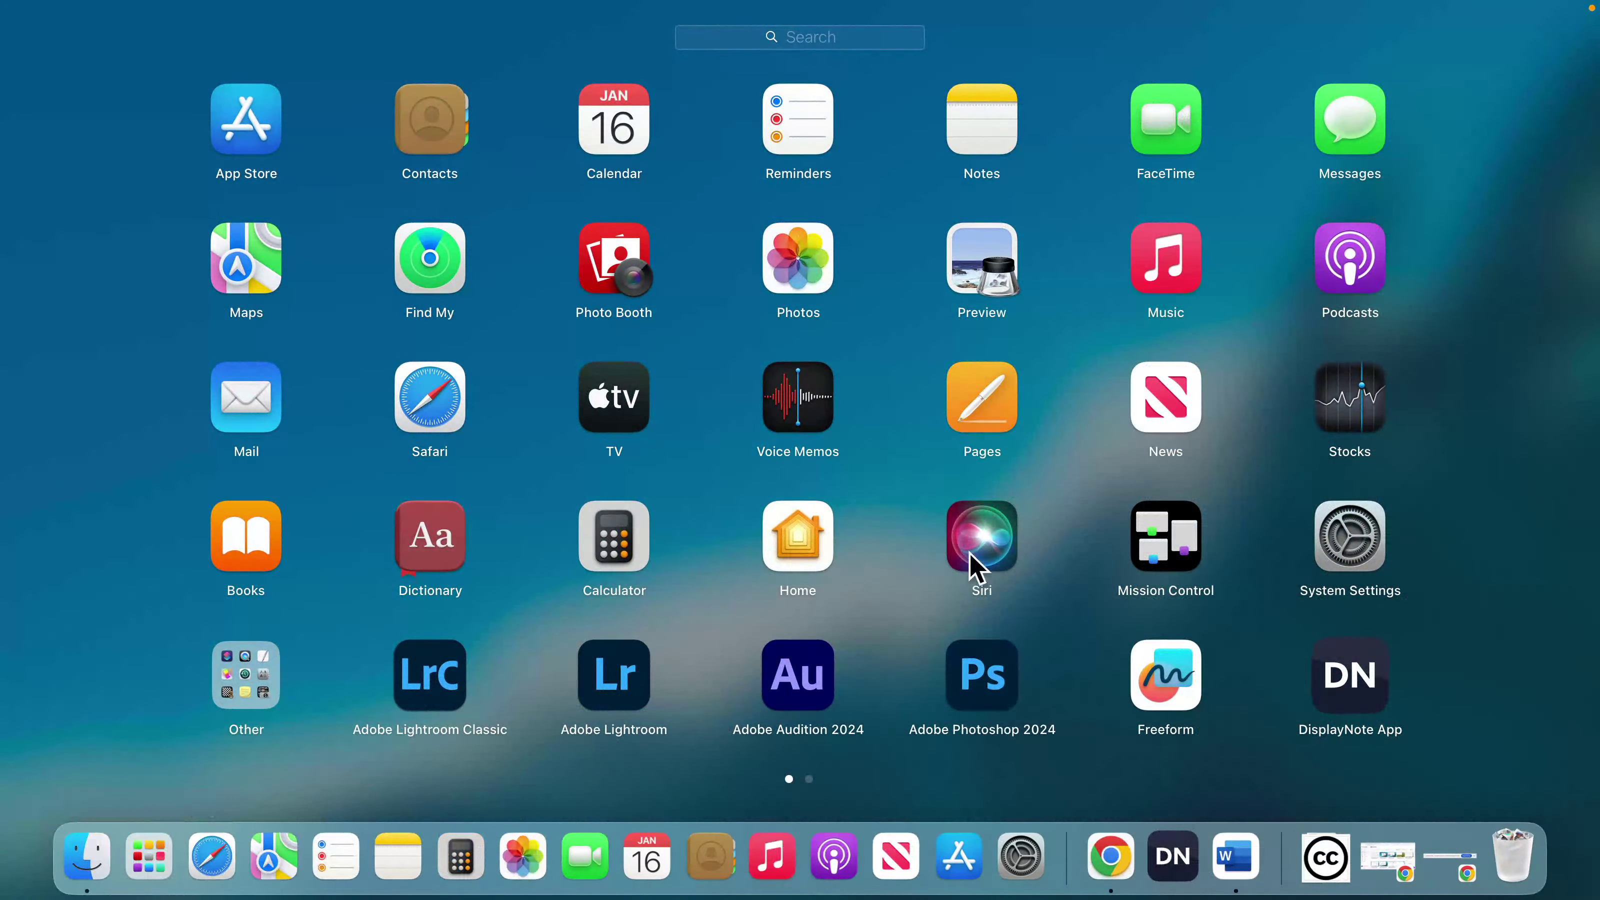
{"action": "scroll", "coordinate": [1027, 593], "scroll_direction": "right", "scroll_amount": 3}
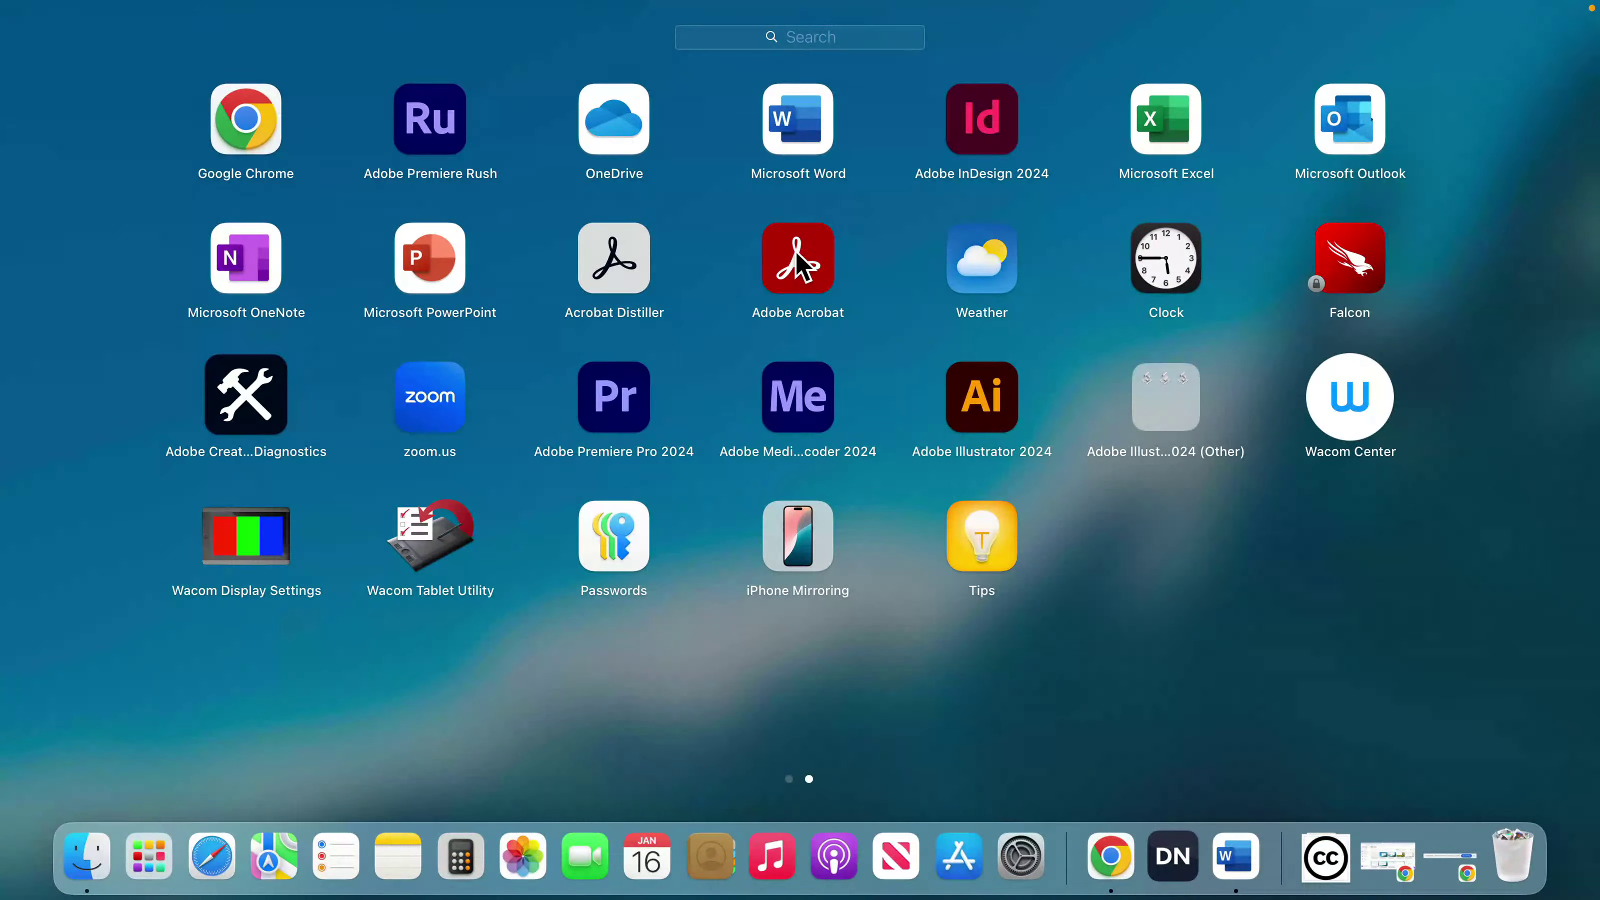
{"action": "left_click", "coordinate": [798, 126]}
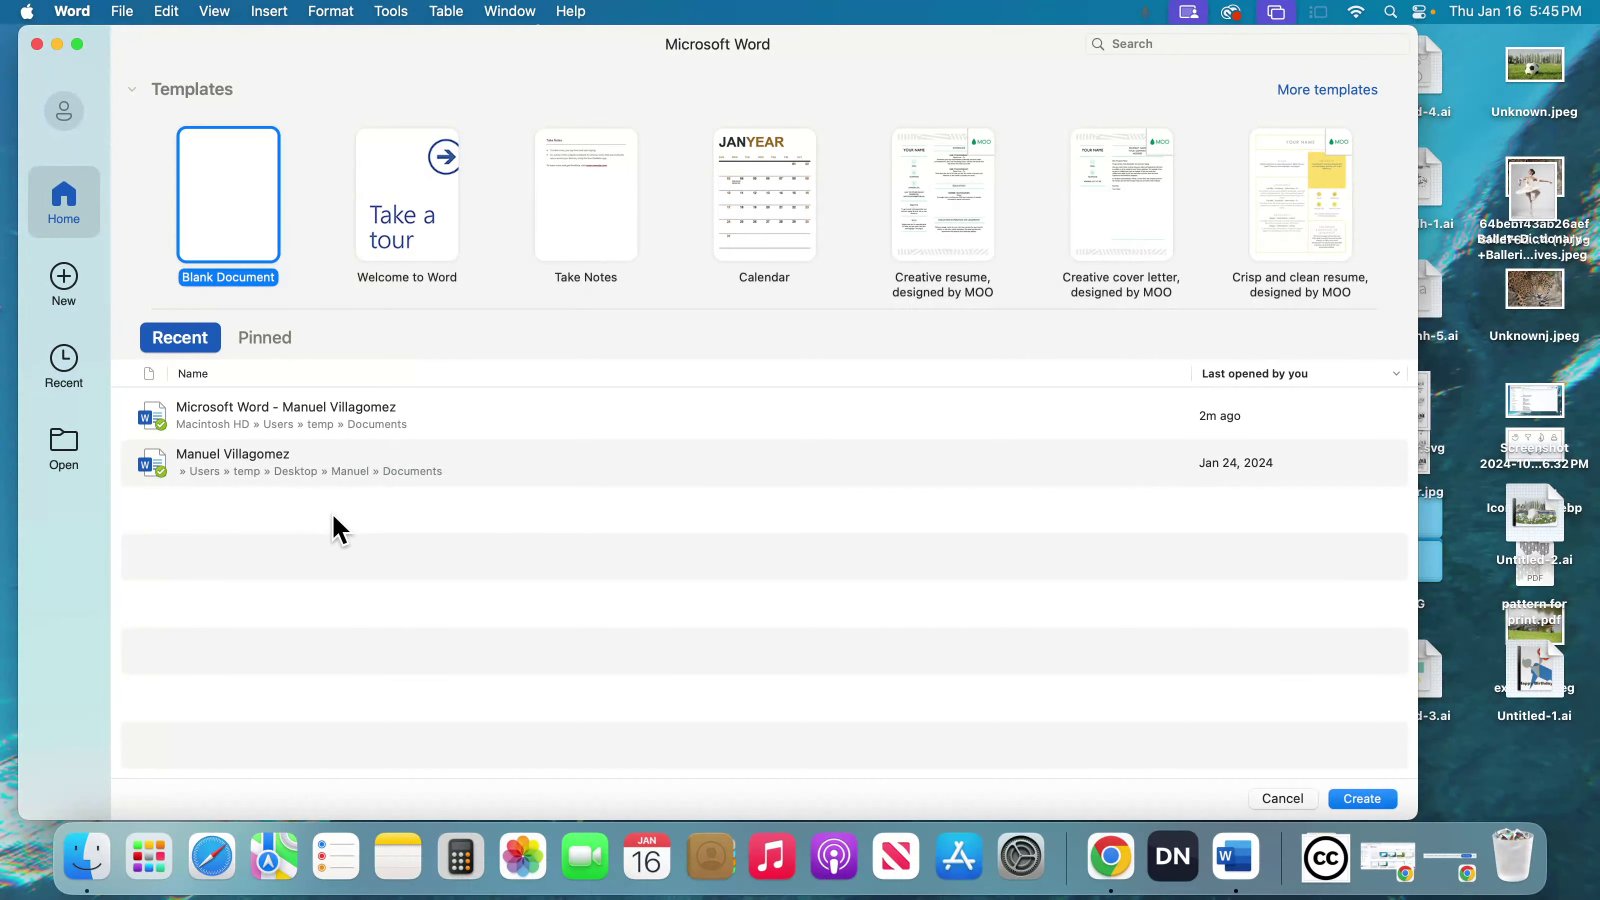
{"action": "double_click", "coordinate": [357, 424]}
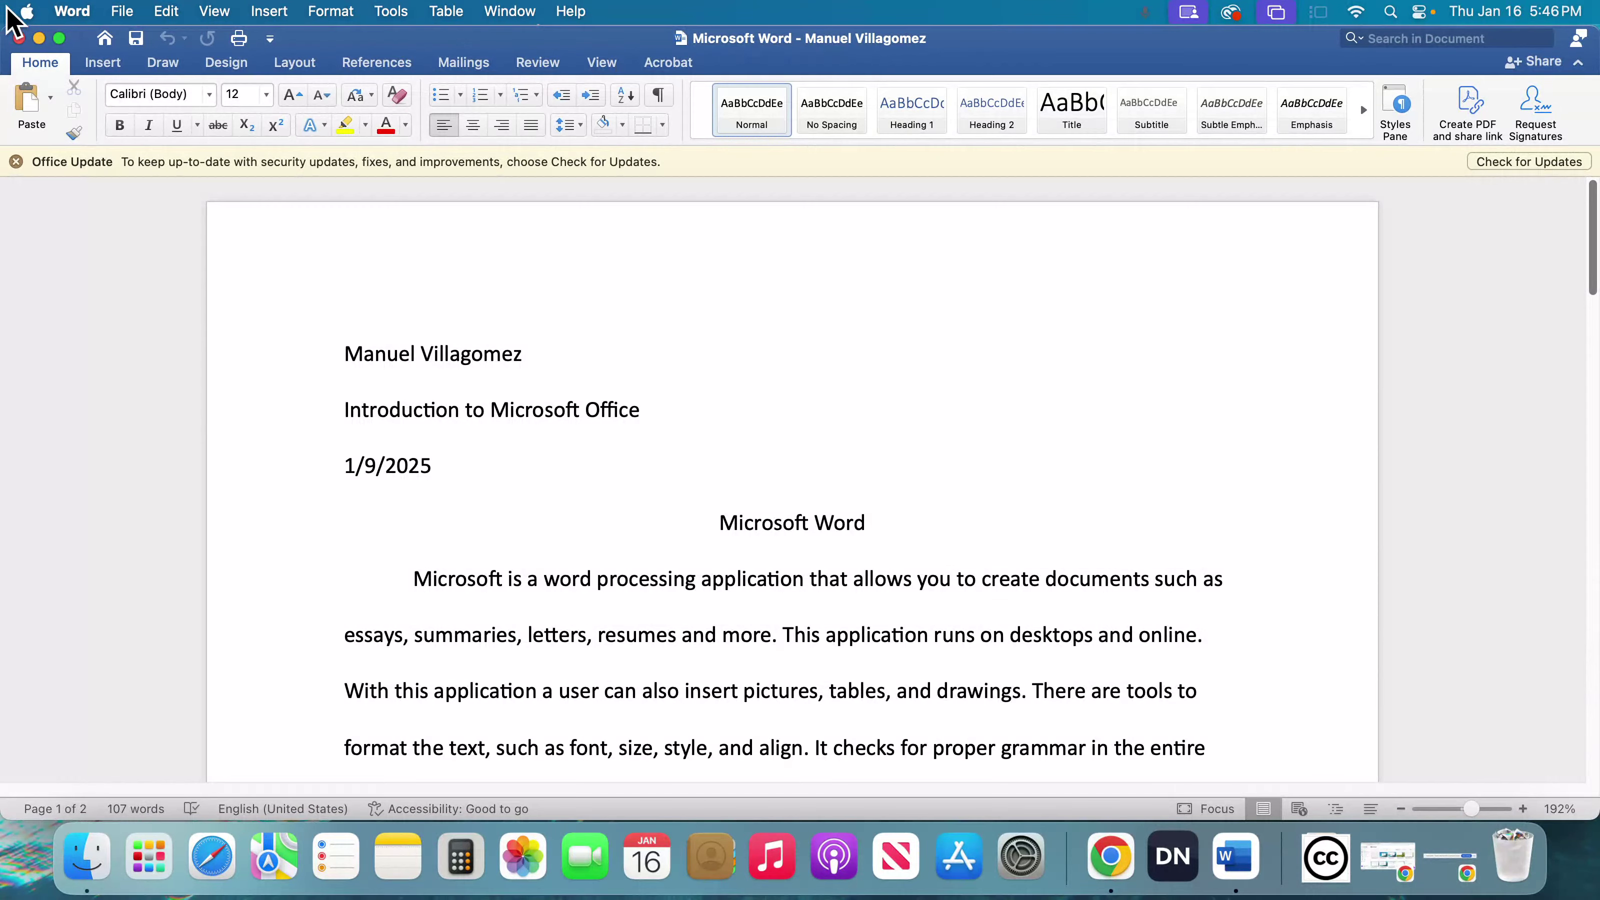
{"action": "left_click", "coordinate": [19, 38]}
{"action": "left_click", "coordinate": [607, 432]}
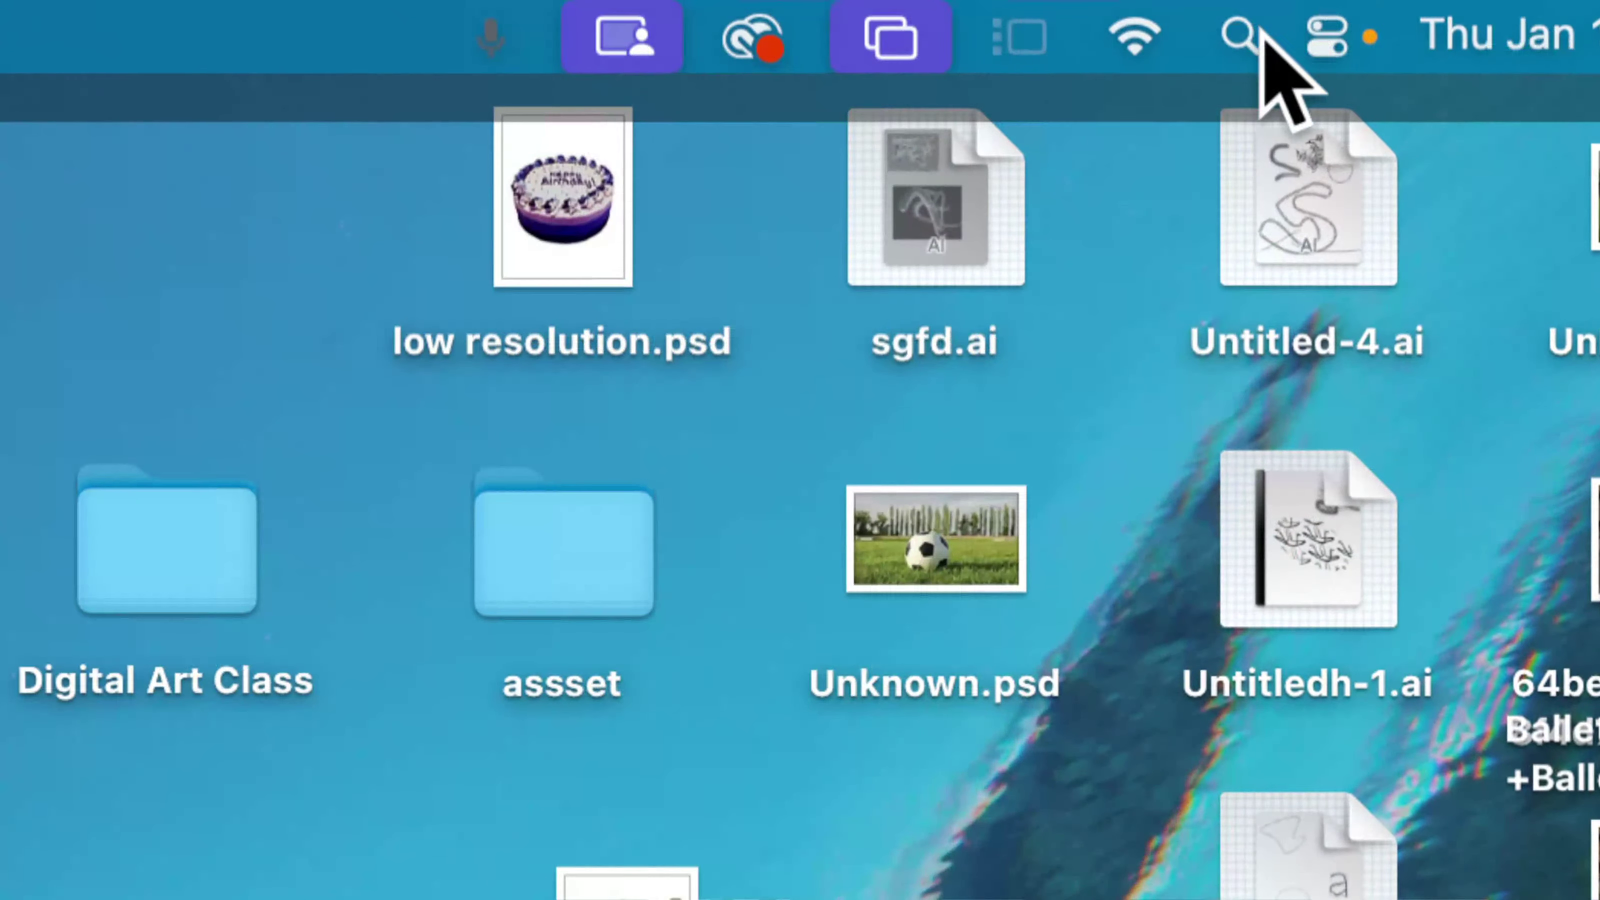
- Search Spotlight for the author's first name and open the matching Word document
{"action": "left_click", "coordinate": [1351, 24]}
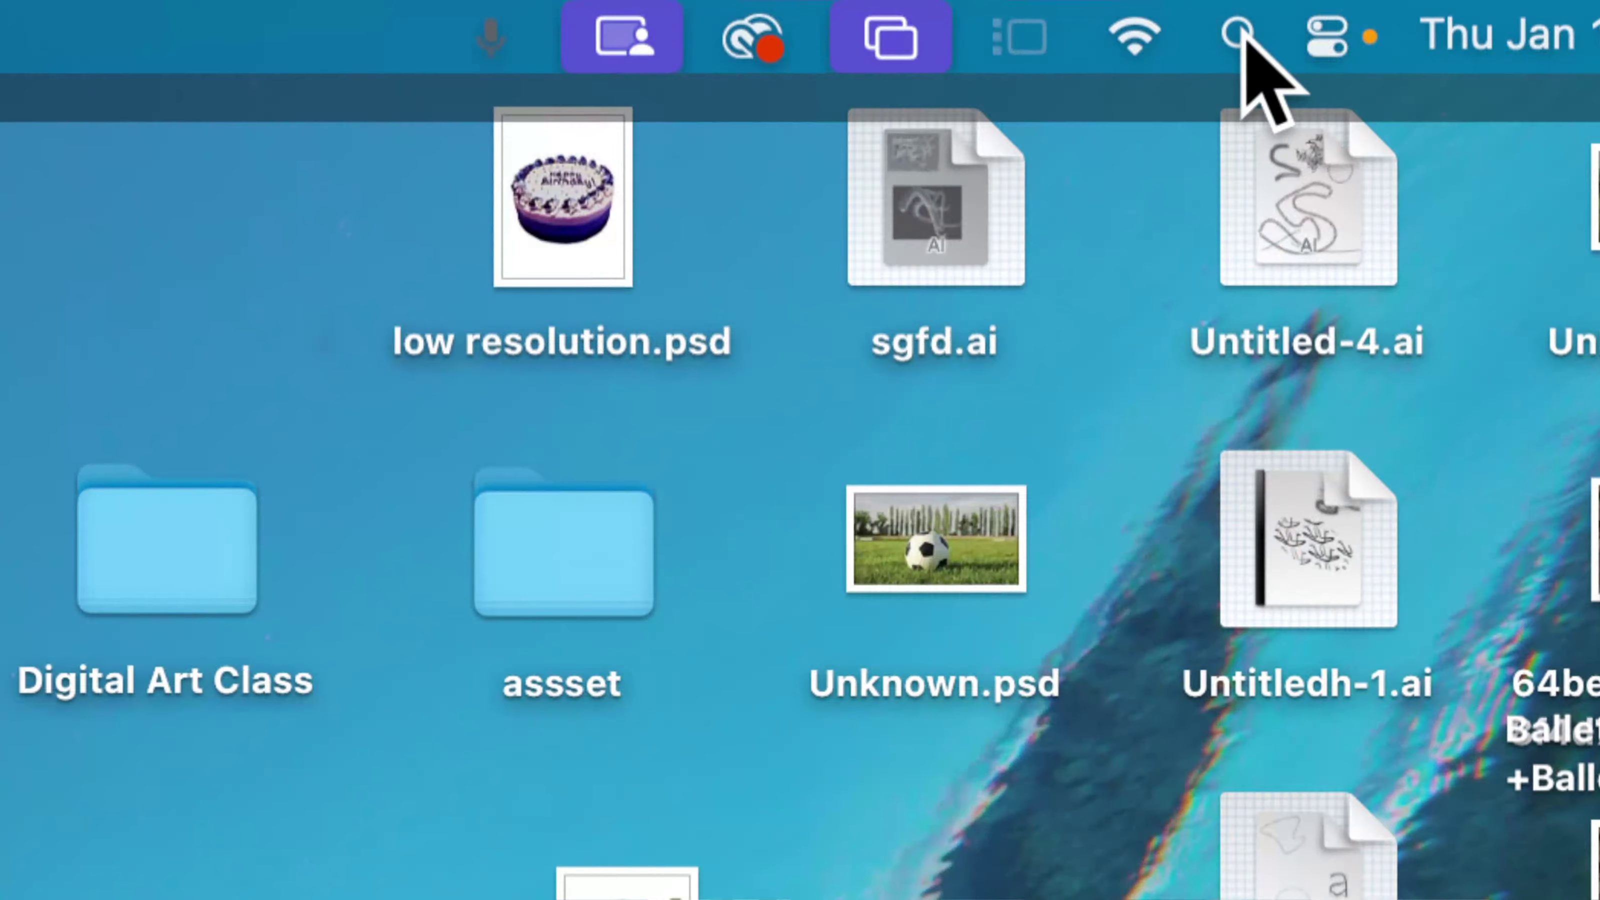
{"action": "left_click", "coordinate": [1241, 31]}
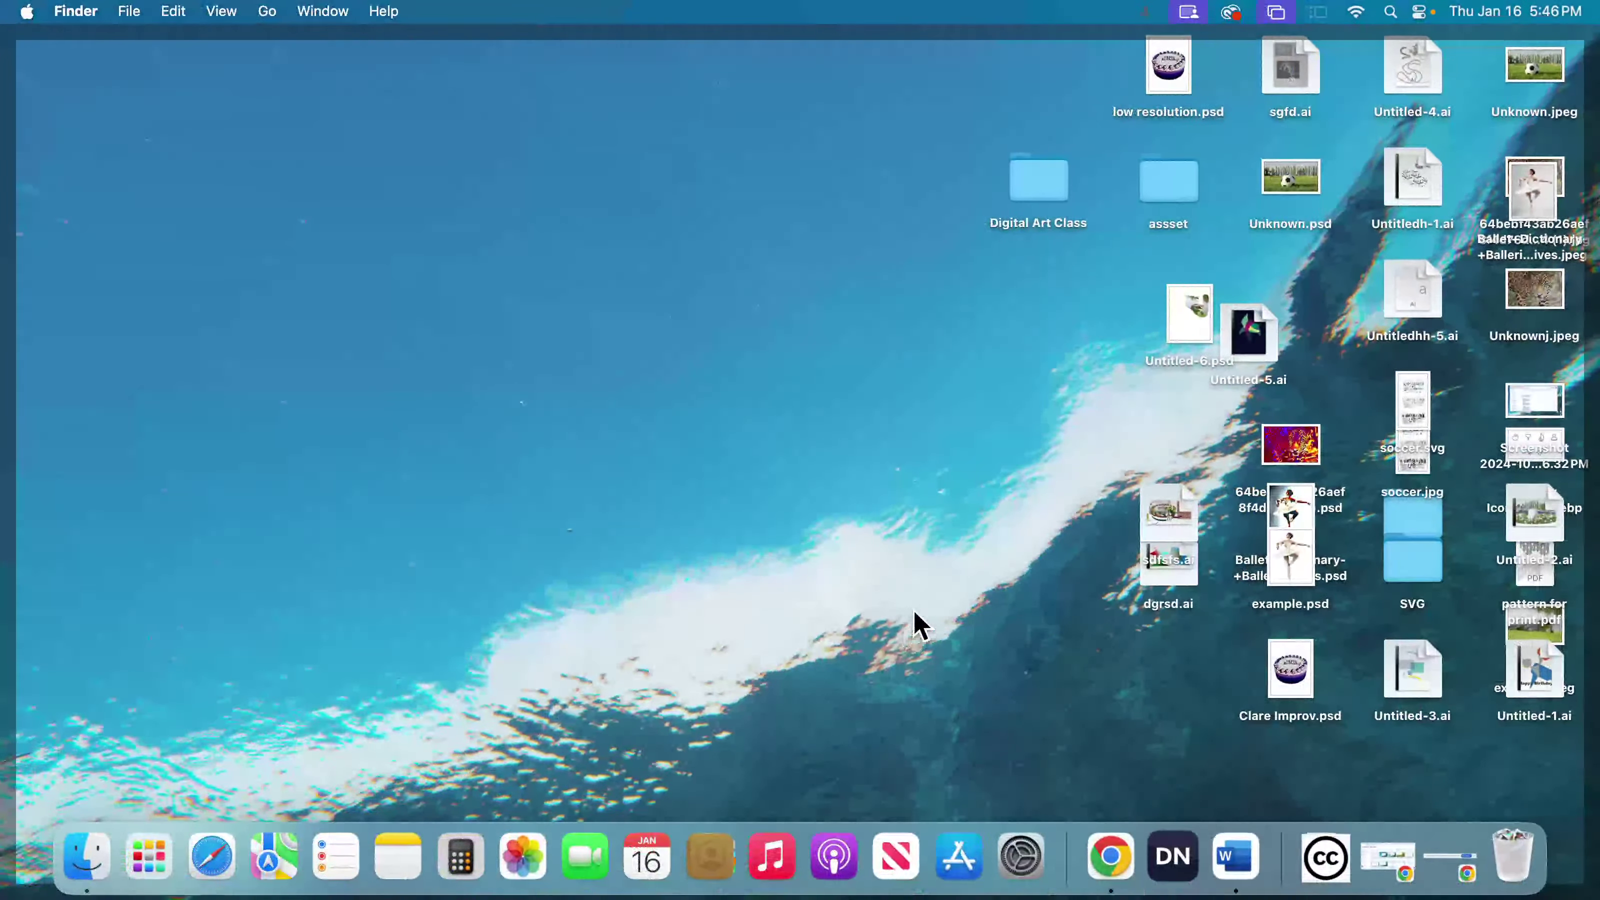
{"action": "left_click", "coordinate": [1389, 13]}
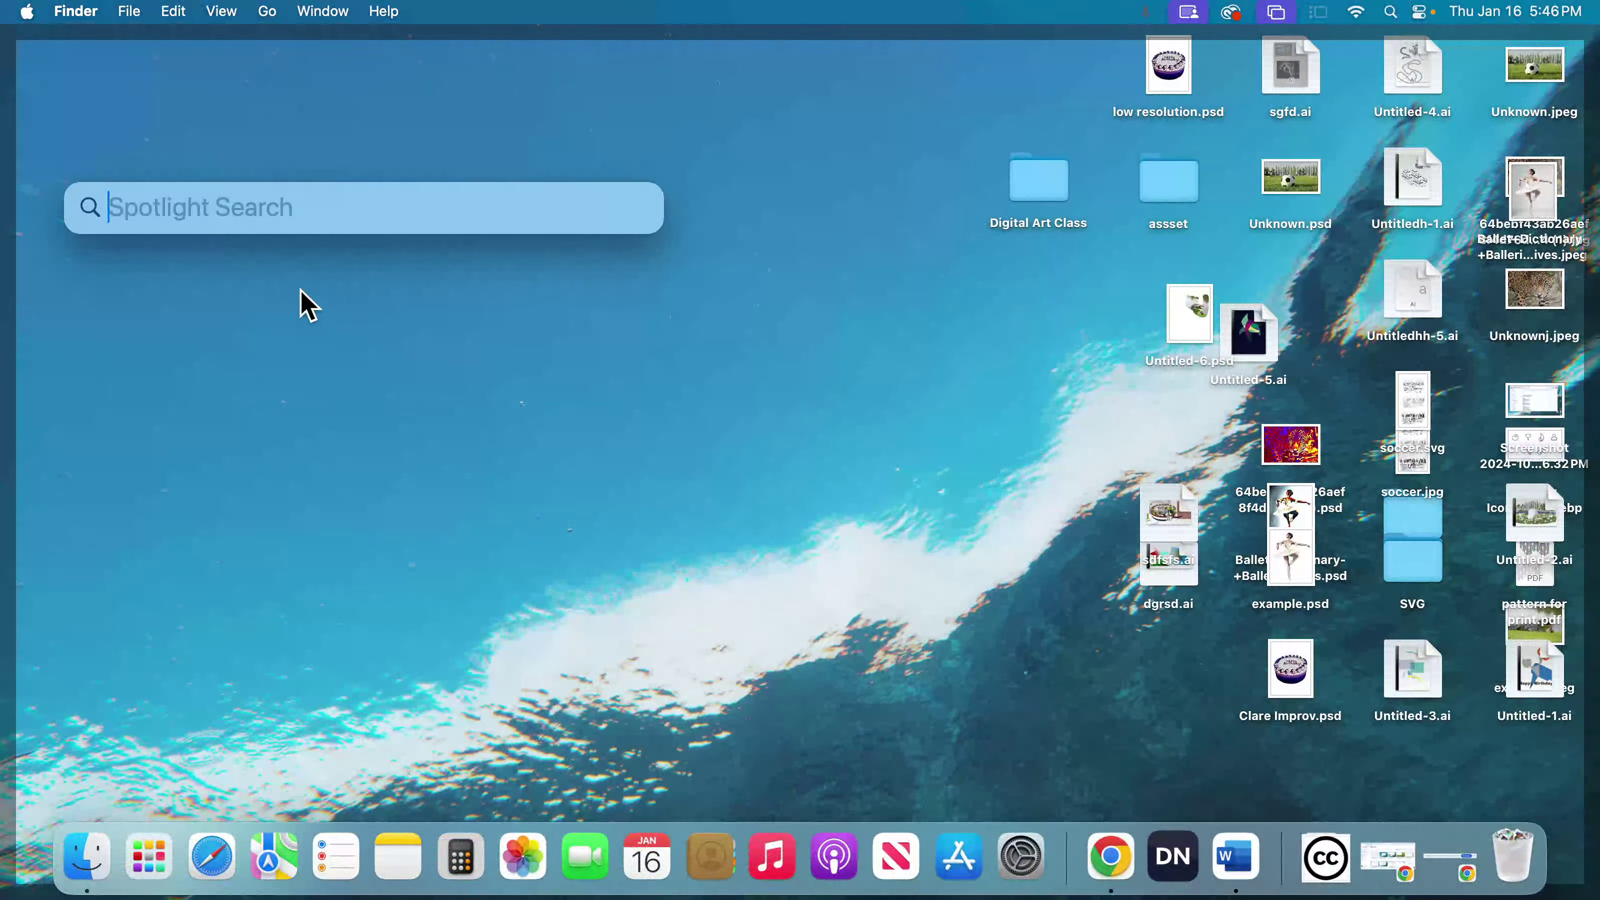
{"action": "type", "text": "manuel"}
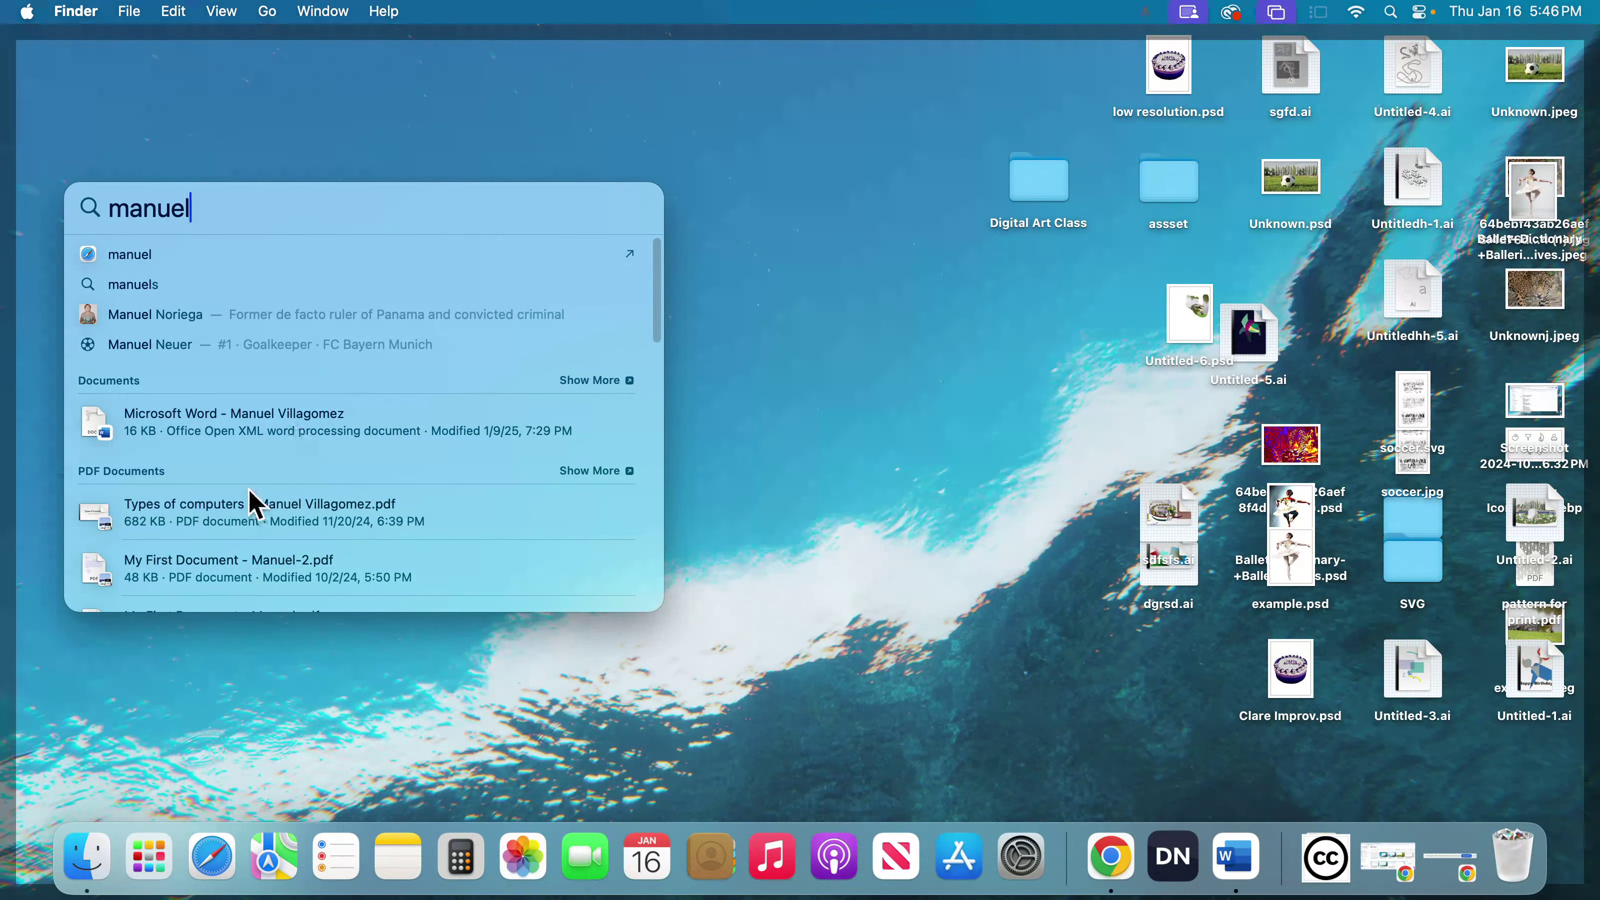
{"action": "left_click", "coordinate": [250, 447]}
{"action": "double_click", "coordinate": [203, 432]}
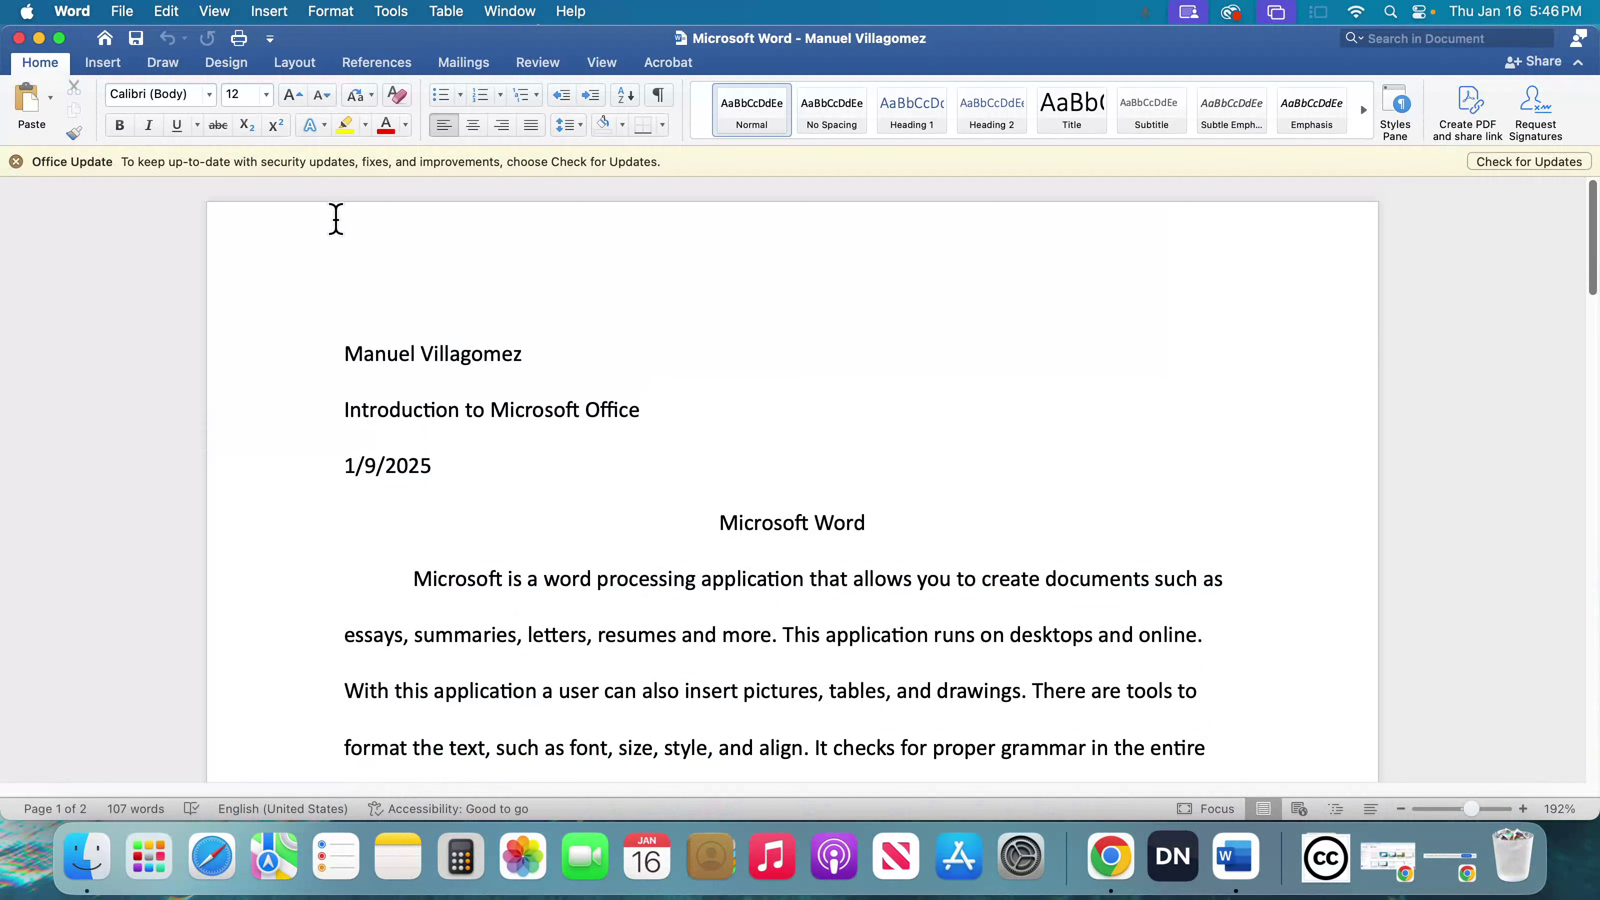
- Close the document, and bring up the previous Spotlight search and dismiss it
{"action": "left_click", "coordinate": [19, 37]}
{"action": "left_click", "coordinate": [843, 332]}
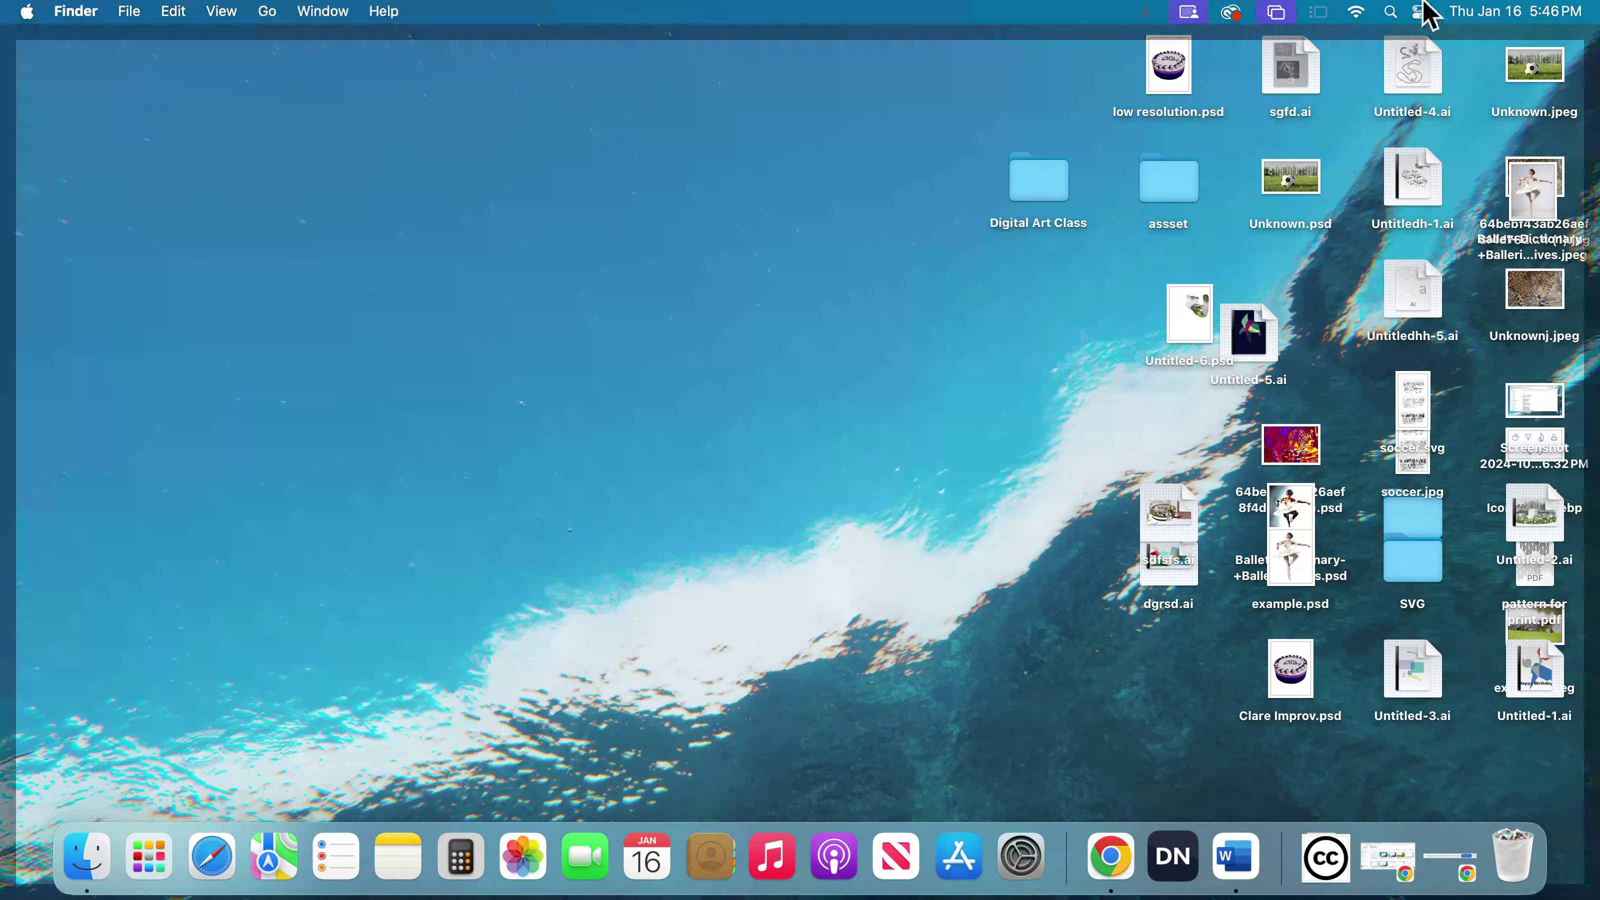
{"action": "left_click", "coordinate": [1392, 12]}
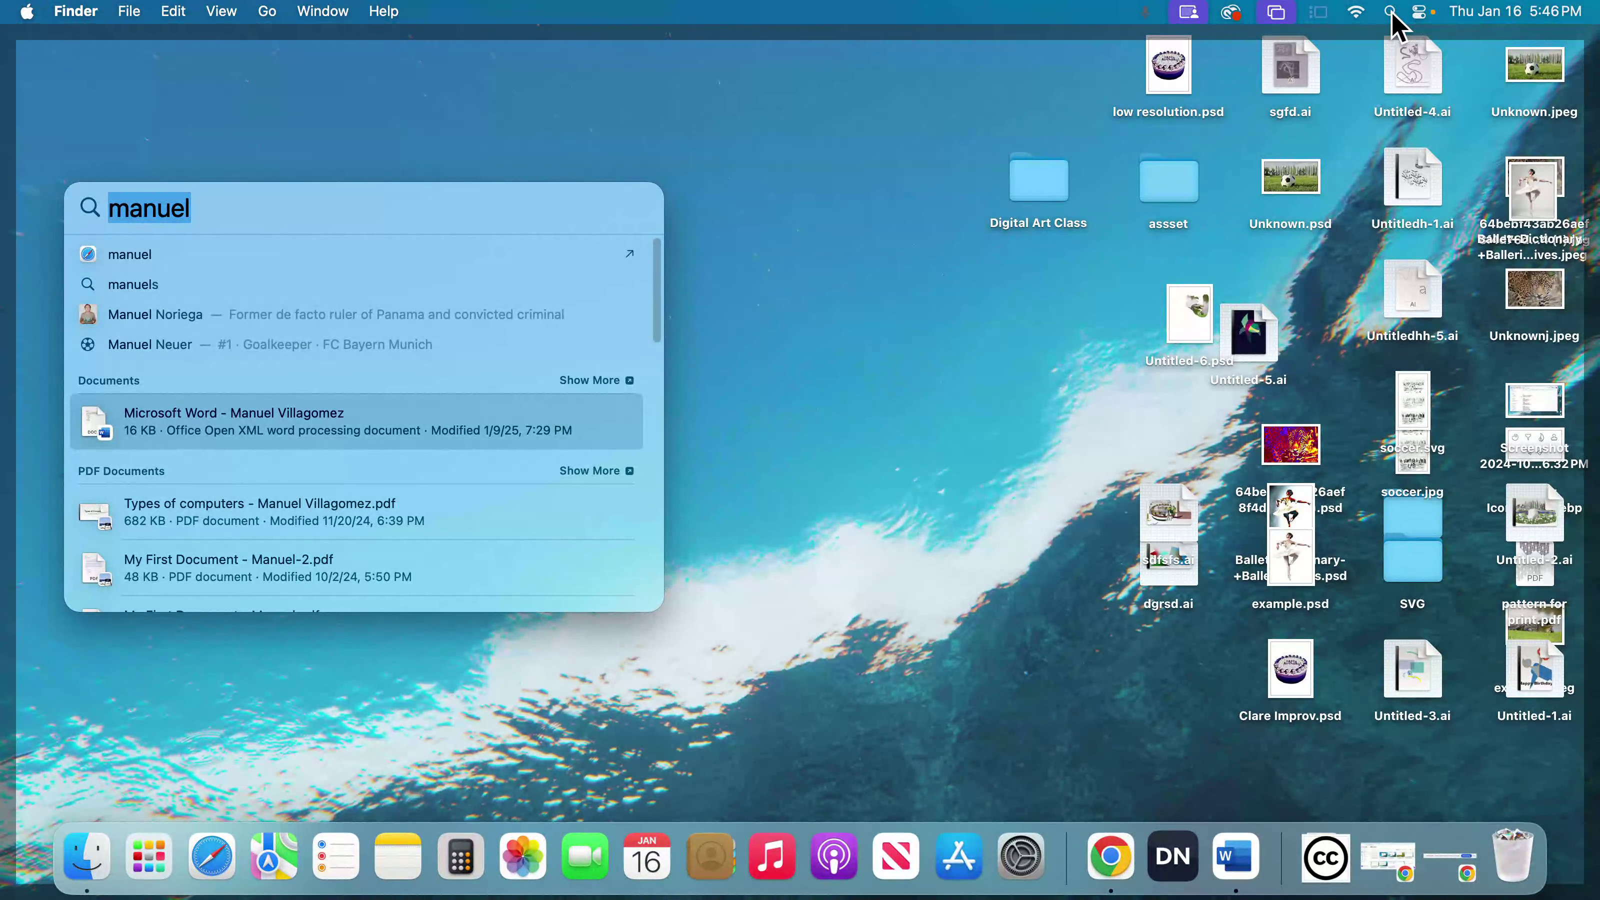
{"action": "left_click", "coordinate": [827, 507]}
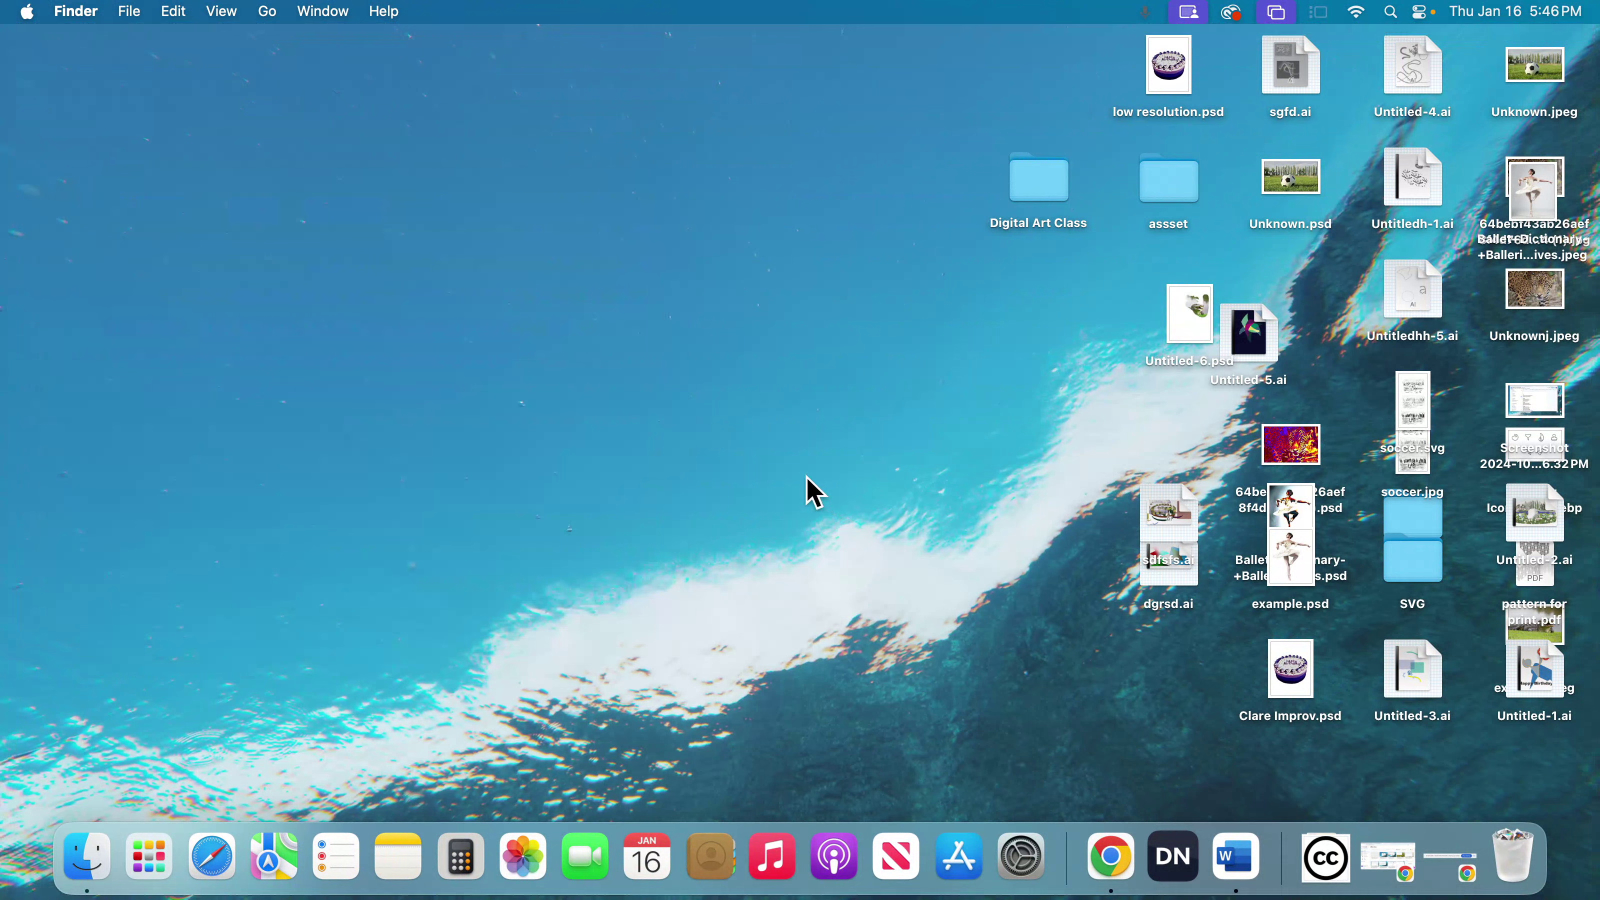
- Search Launchpad for the author's first name, and clear the search and leave Launchpad
{"action": "left_click", "coordinate": [149, 847]}
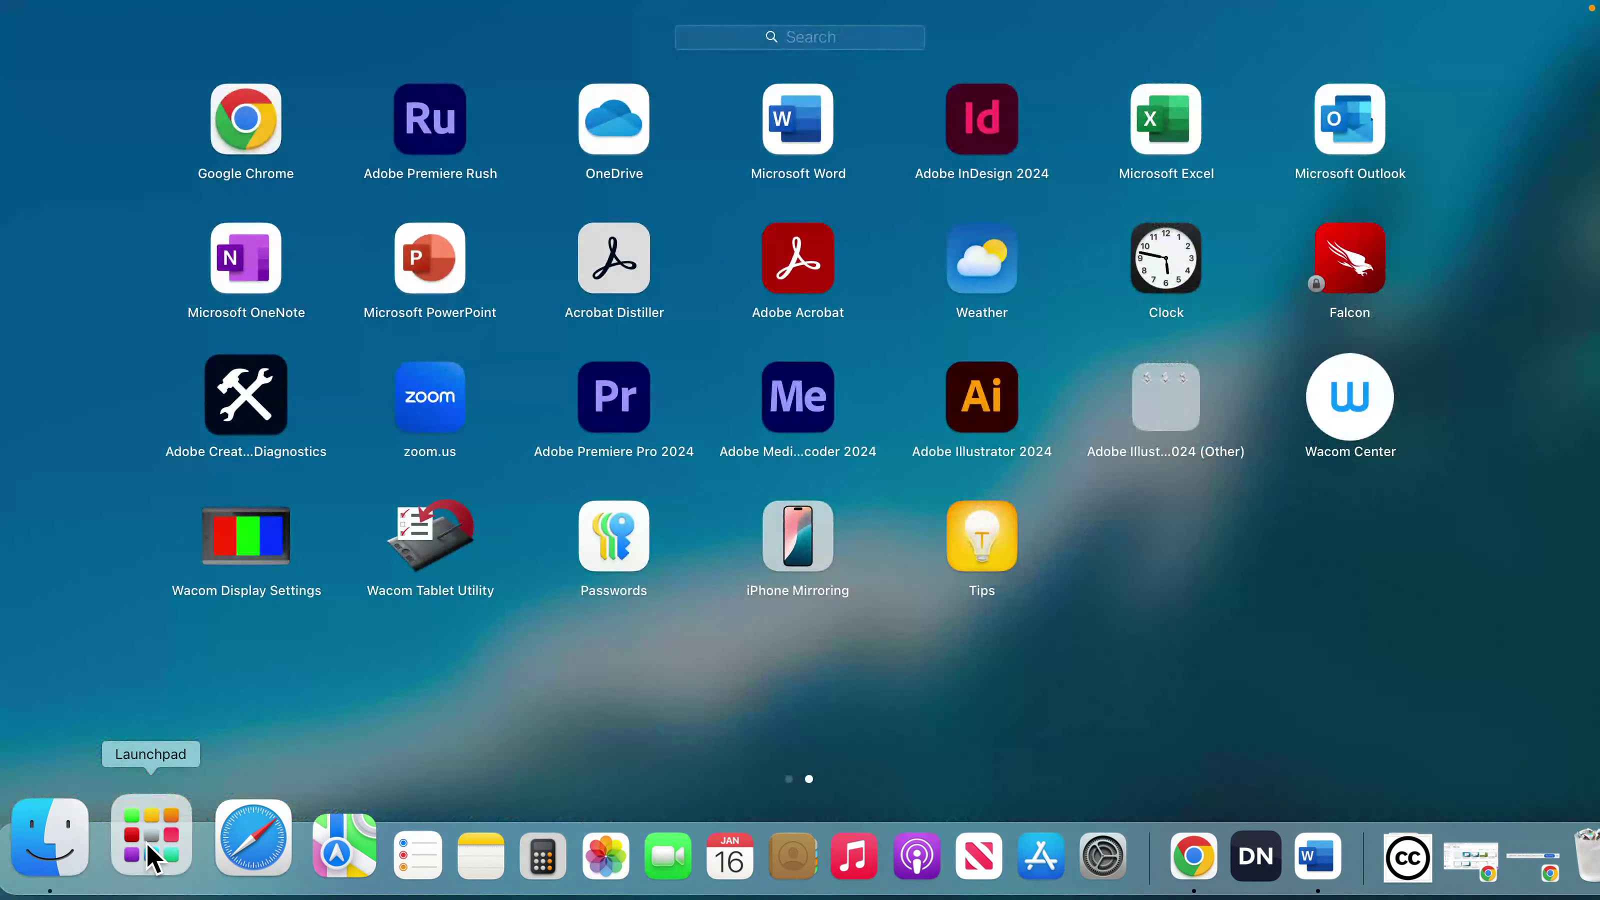
{"action": "left_click", "coordinate": [153, 856]}
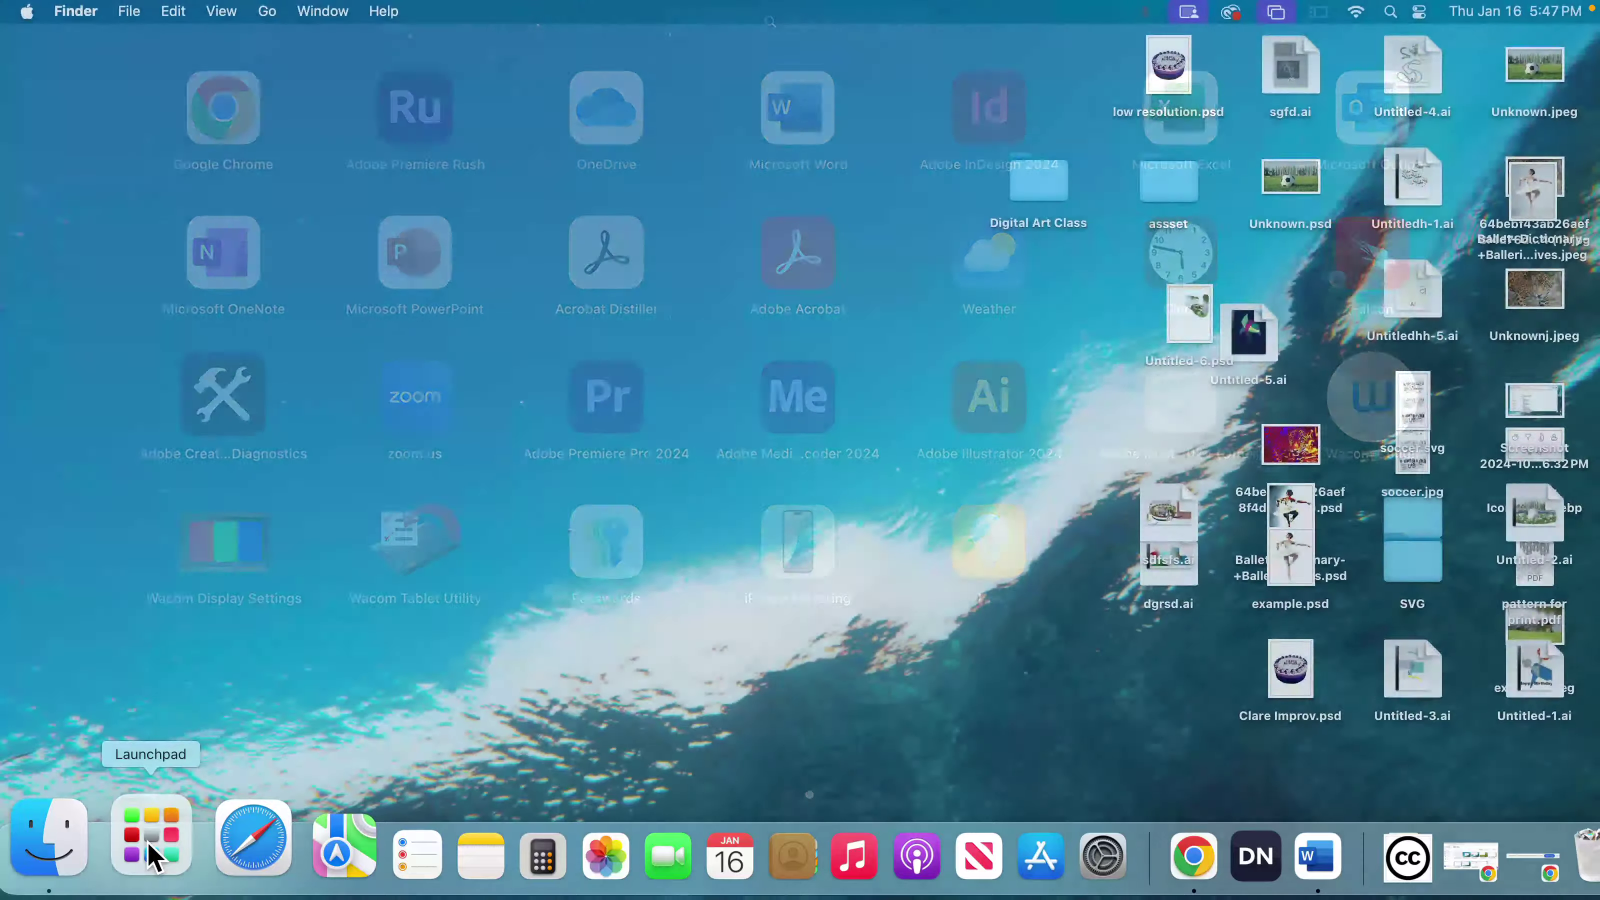
{"action": "left_click", "coordinate": [149, 835]}
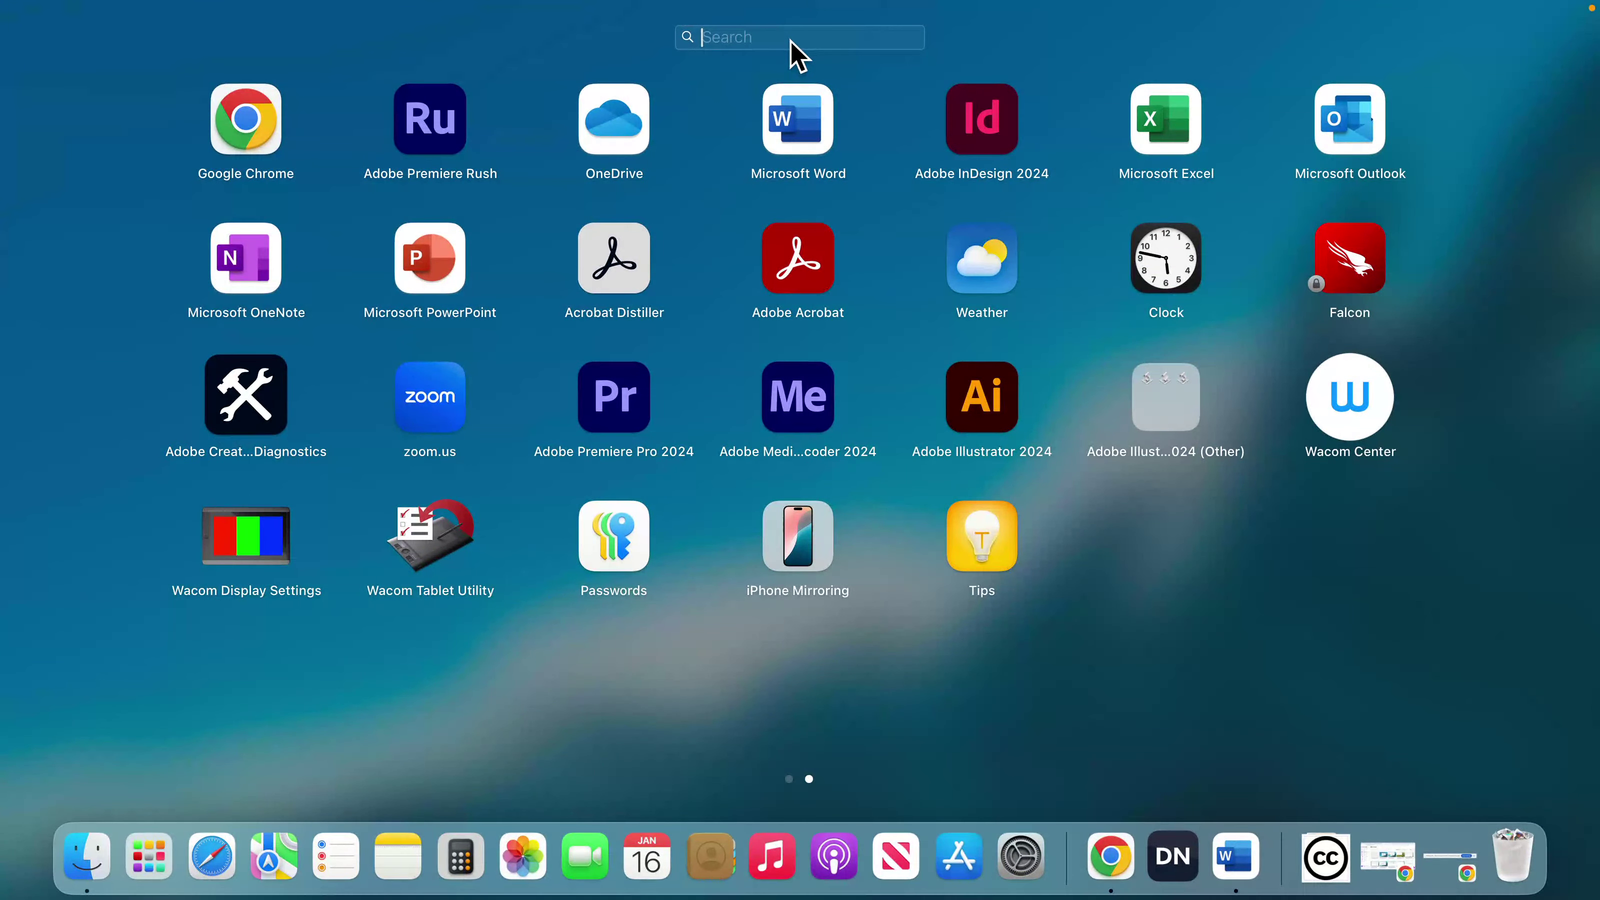
{"action": "type", "text": "manuel"}
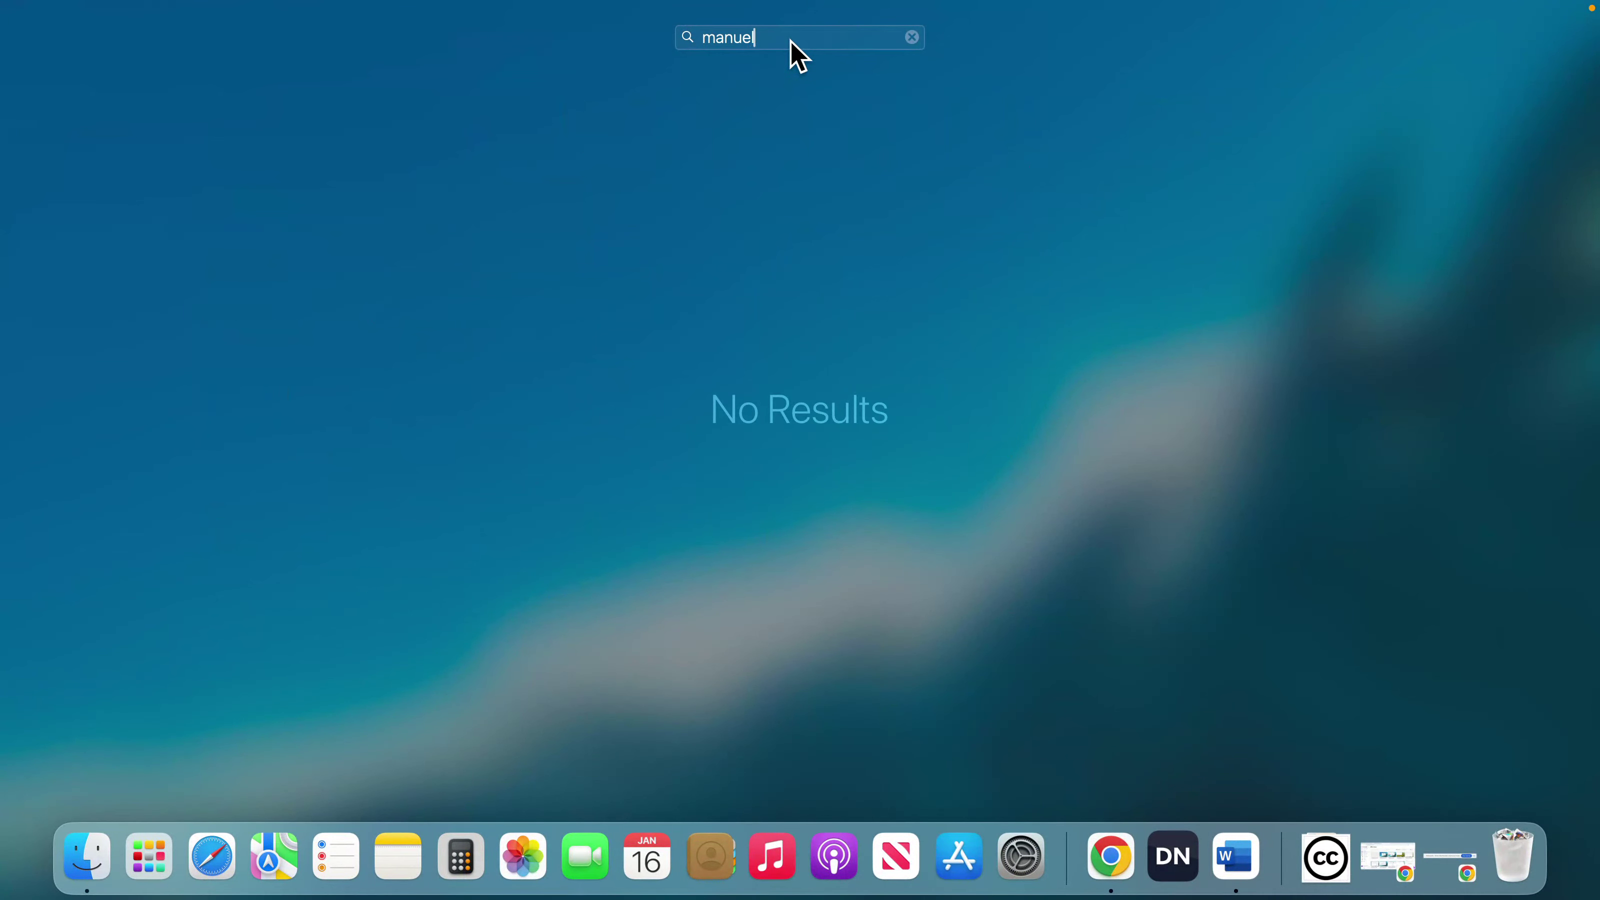
{"action": "key", "text": "BackSpace"}
{"action": "key", "text": "BackSpace"}
{"action": "key", "text": "BackSpace"}
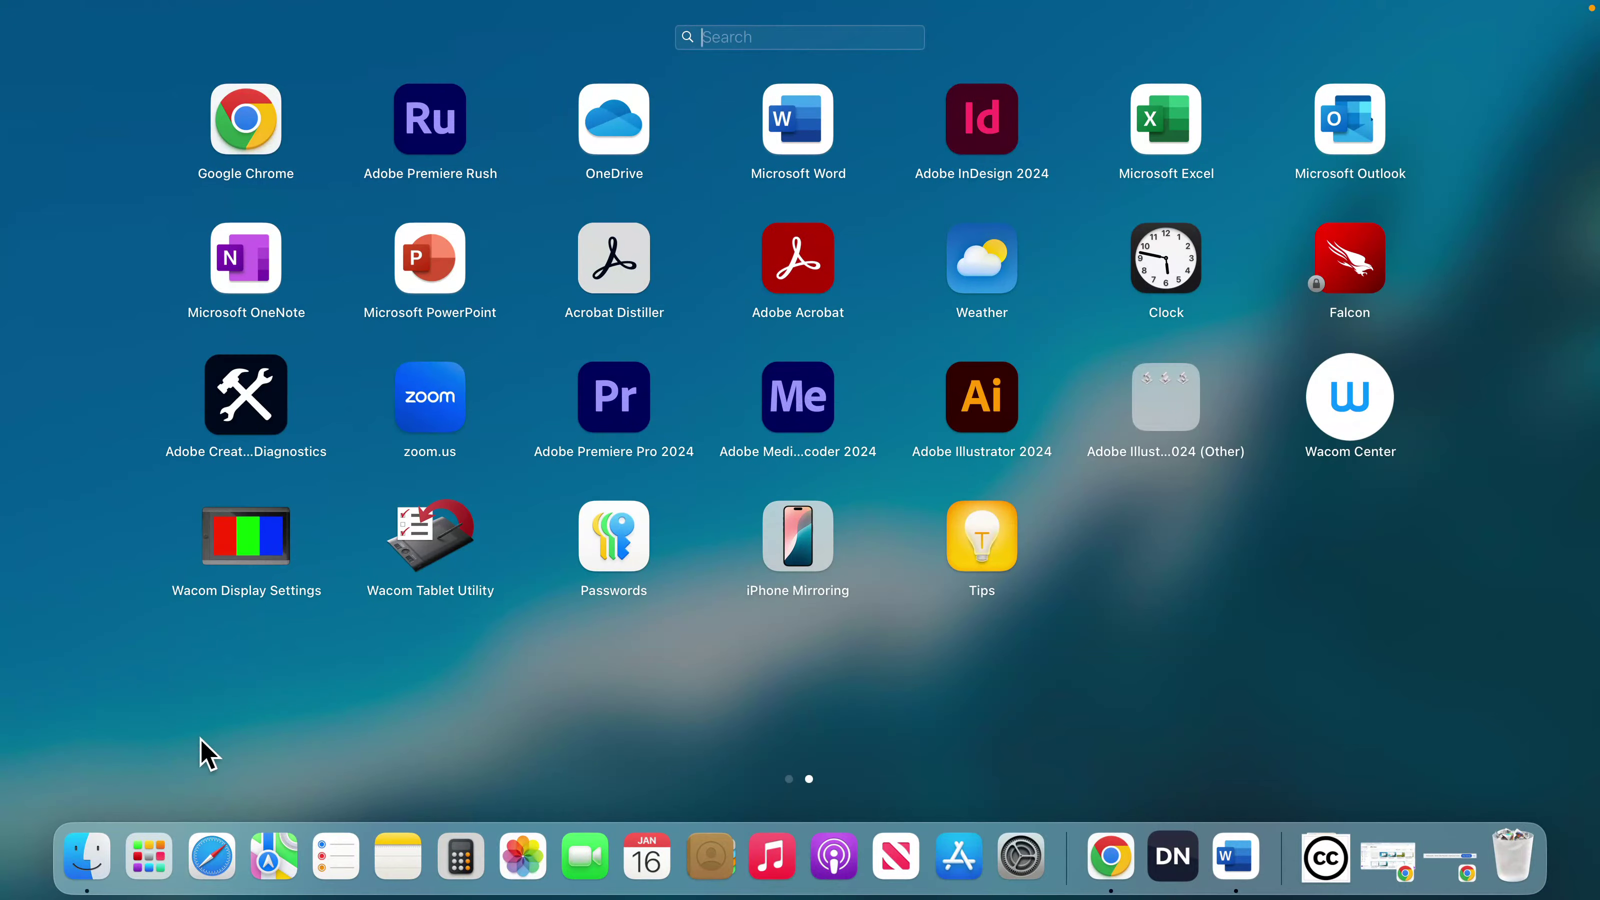
{"action": "left_click", "coordinate": [149, 836]}
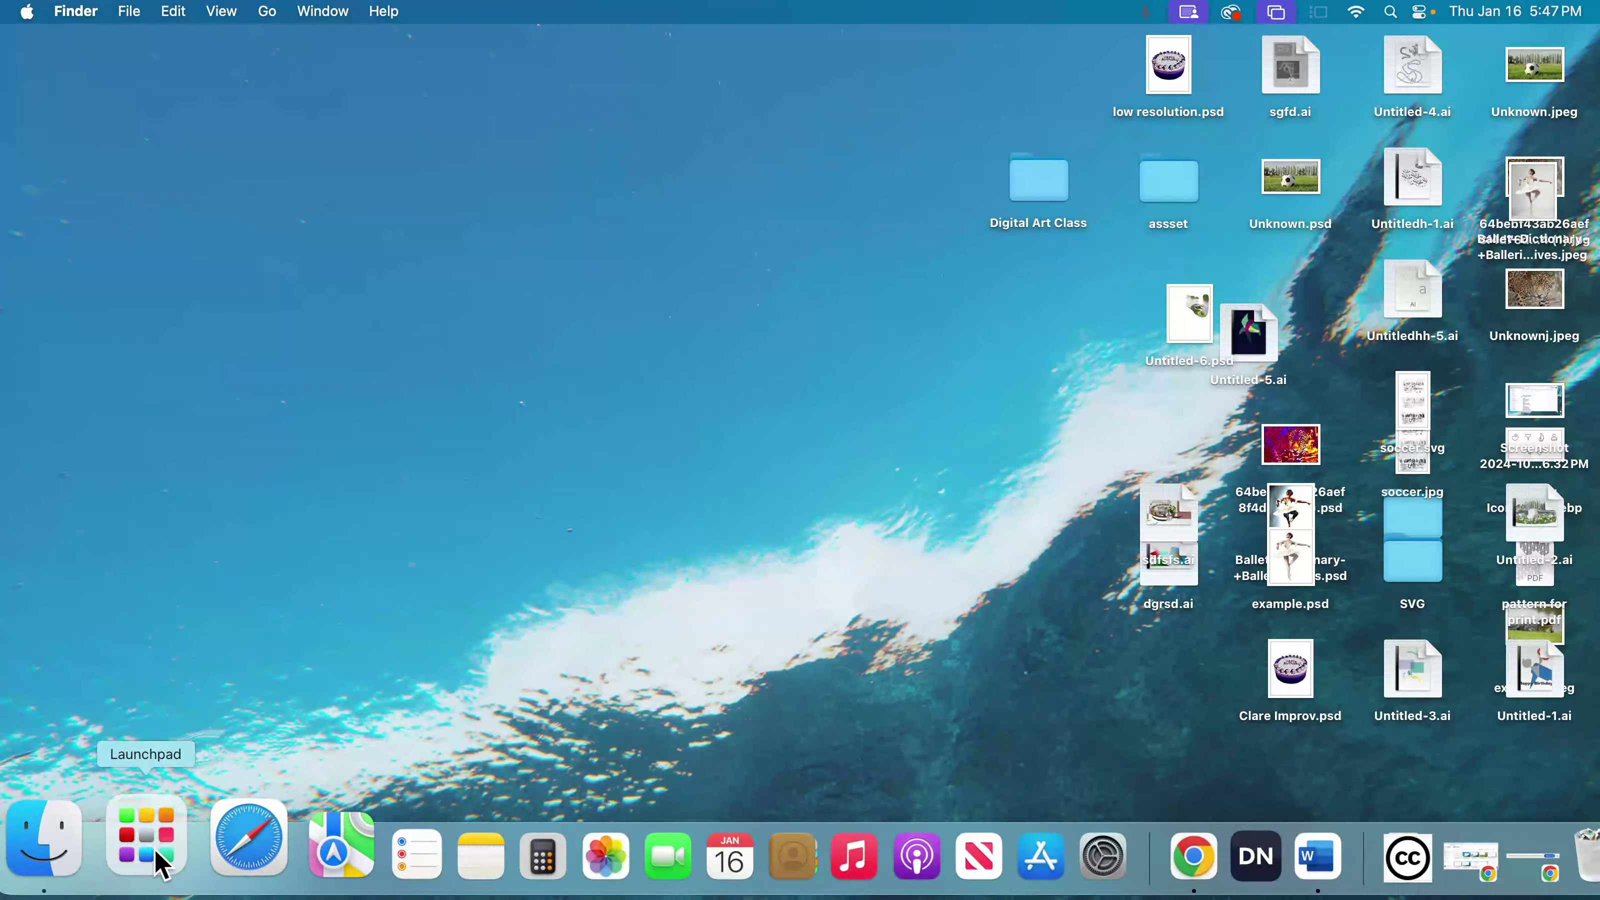
- Clear the previous query in Spotlight and dismiss the search
{"action": "left_click", "coordinate": [298, 675]}
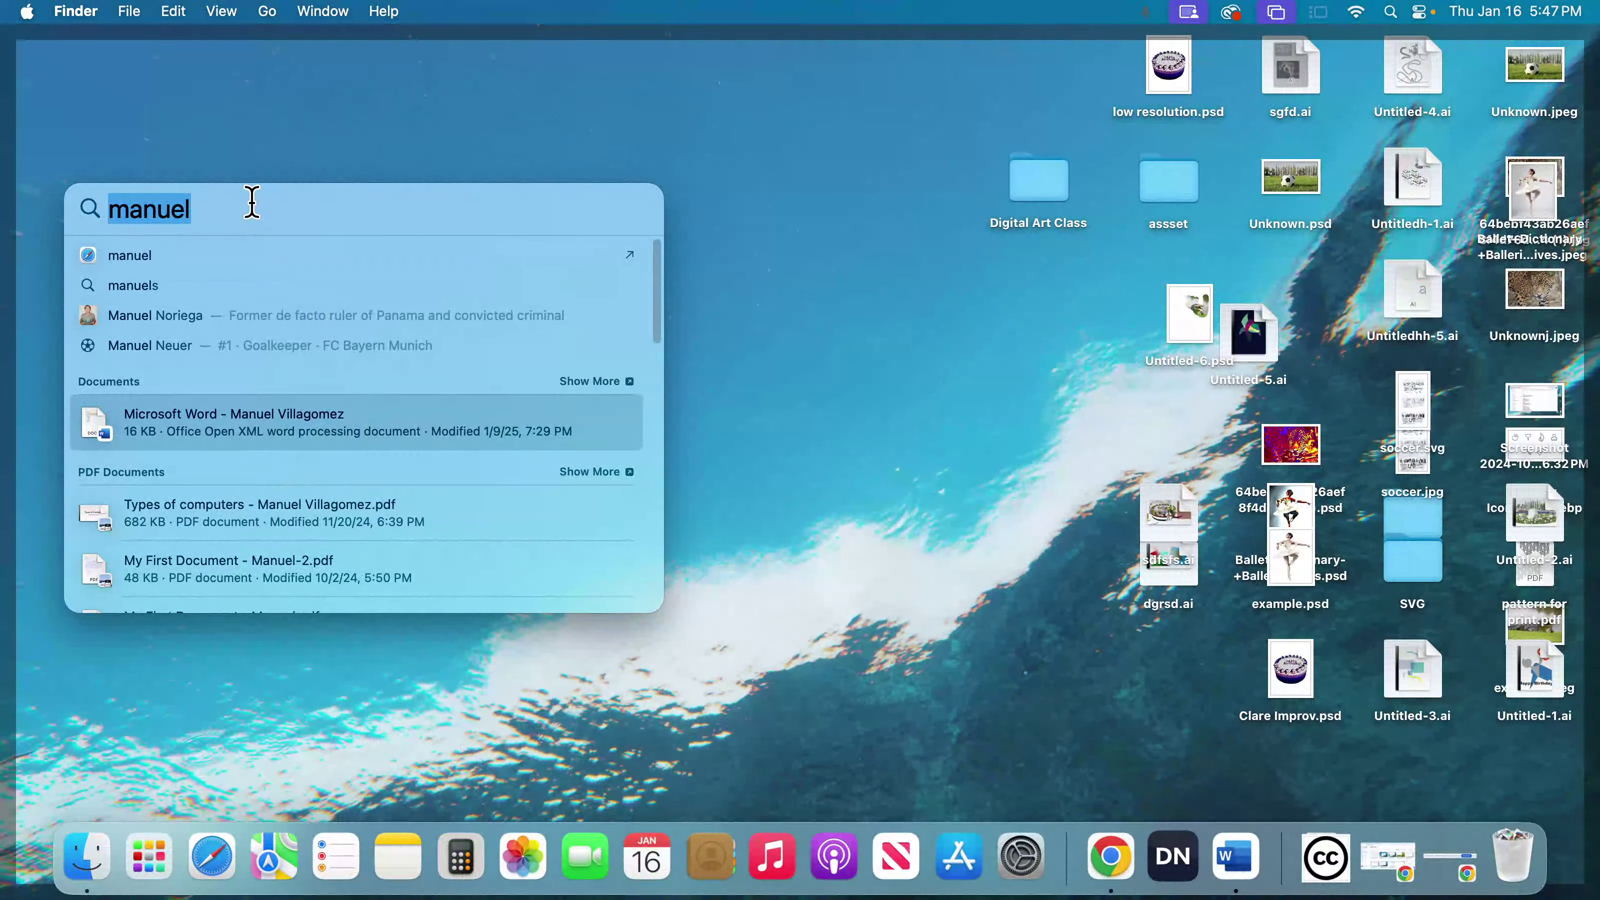
{"action": "key", "text": "BackSpace"}
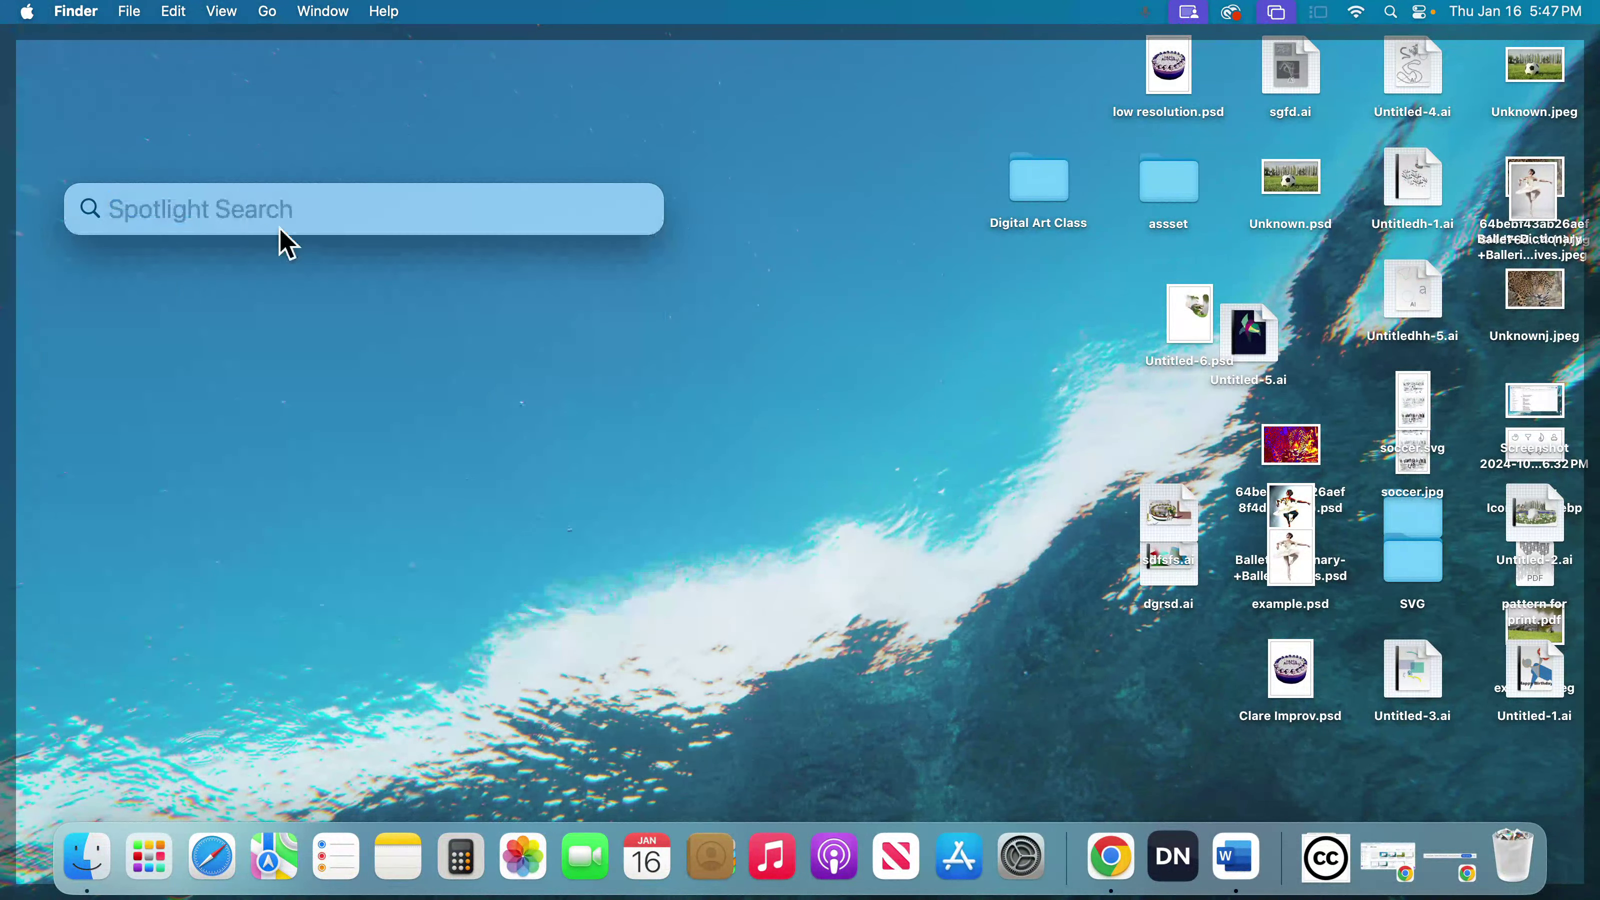
{"action": "left_click", "coordinate": [294, 372]}
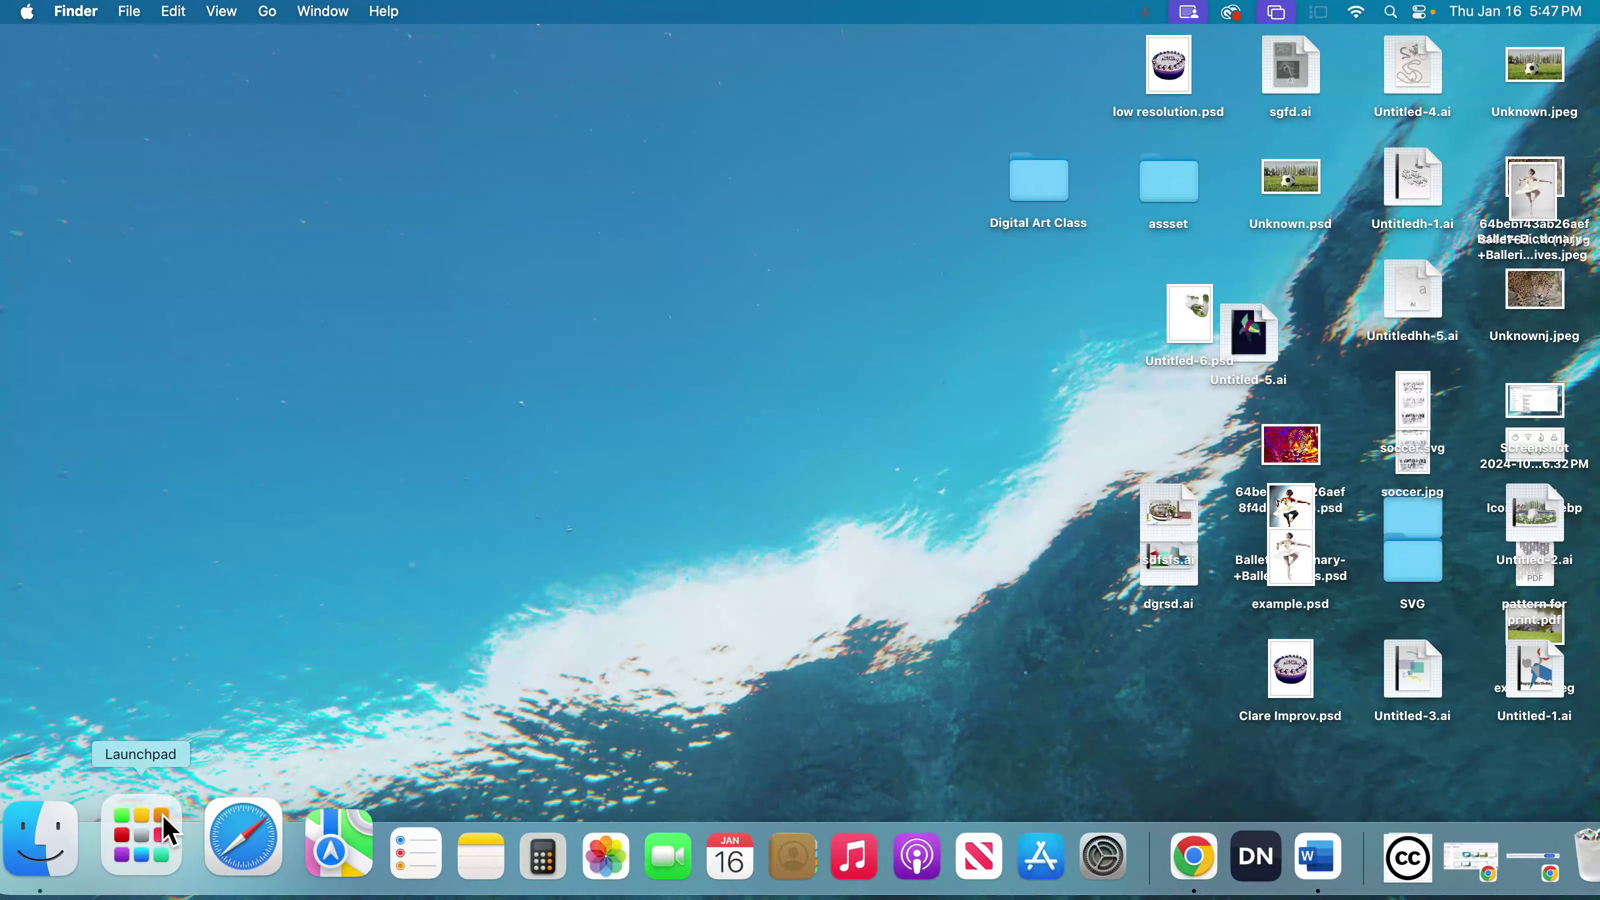
- Launch Microsoft Word from Launchpad and open the most recent document in the Documents folder
{"action": "left_click", "coordinate": [151, 825]}
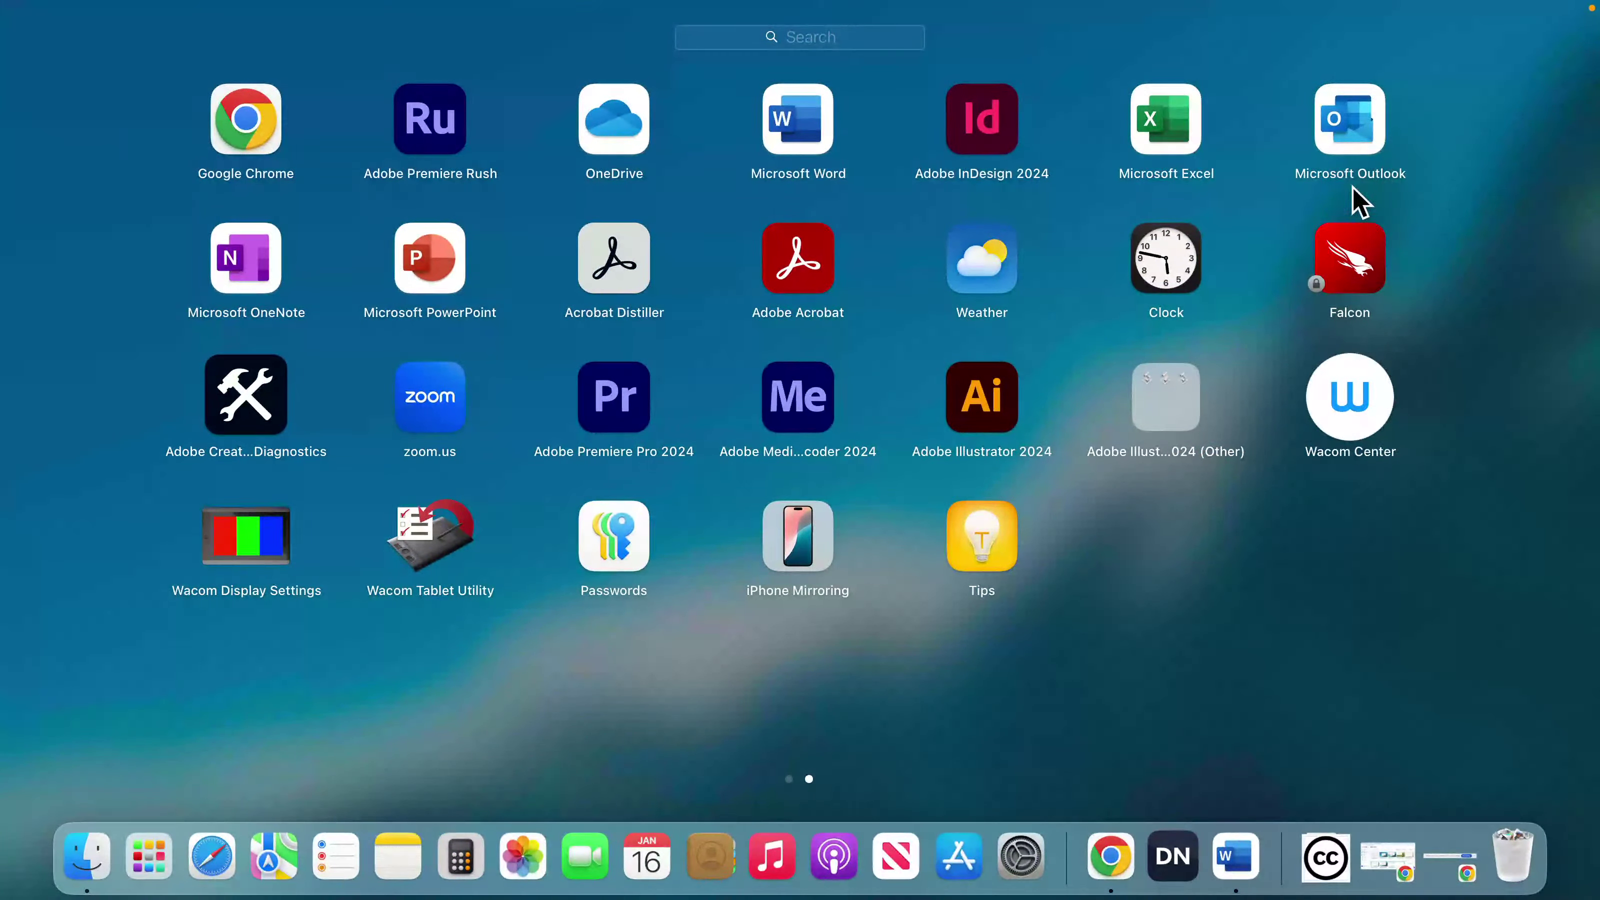
{"action": "scroll", "coordinate": [1418, 358], "scroll_direction": "left", "scroll_amount": 5}
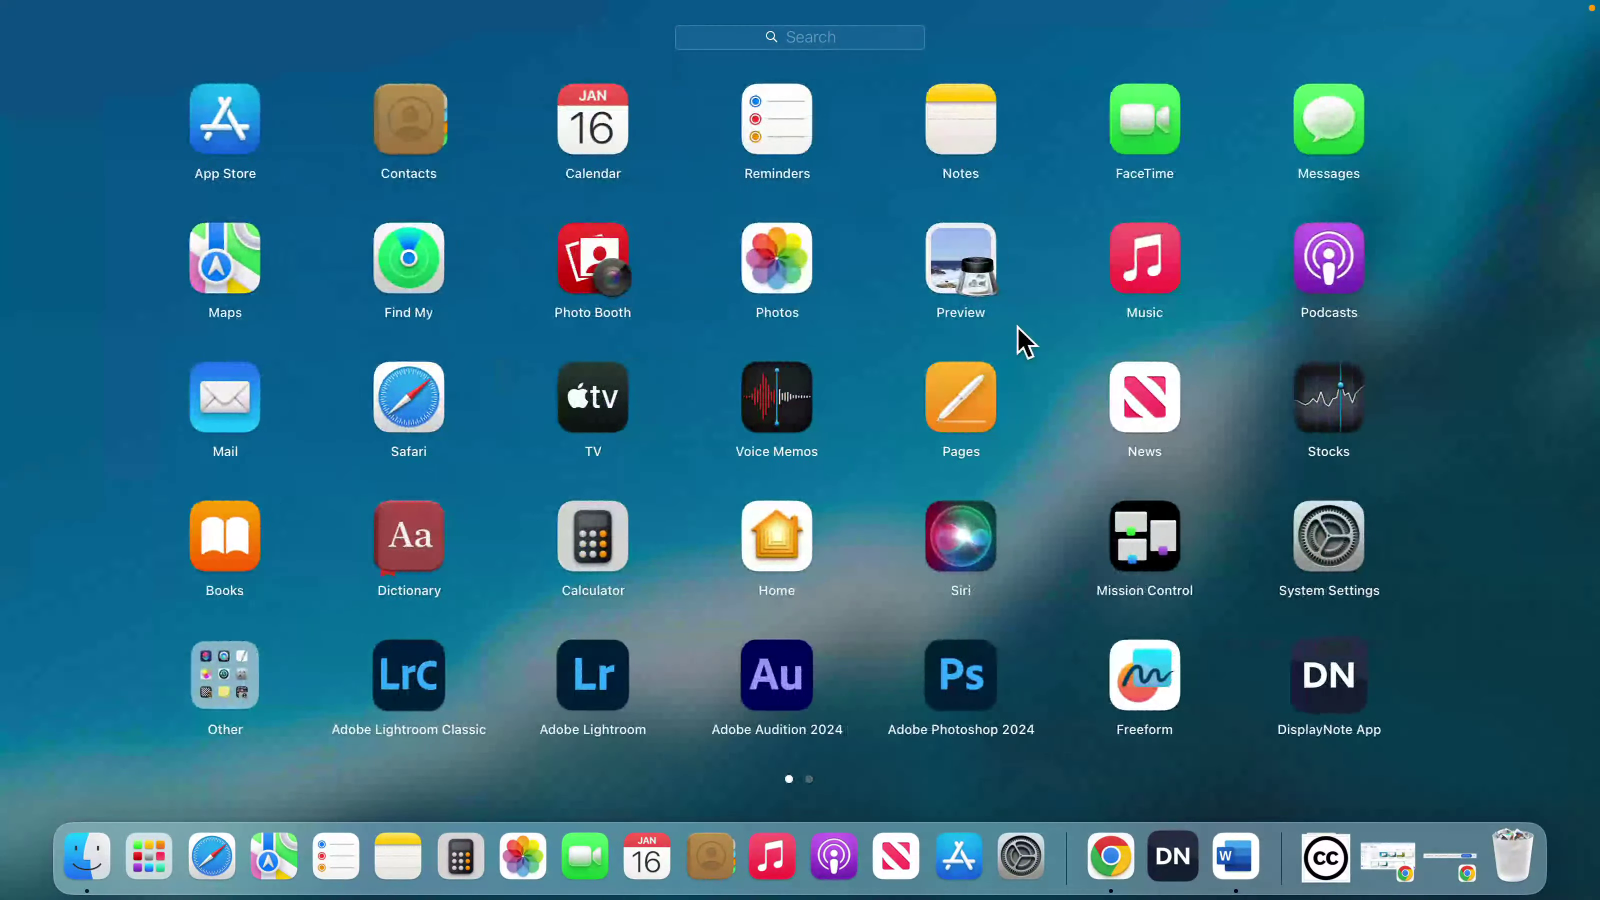
{"action": "scroll", "coordinate": [1023, 341], "scroll_direction": "right", "scroll_amount": 5}
{"action": "left_click", "coordinate": [820, 122]}
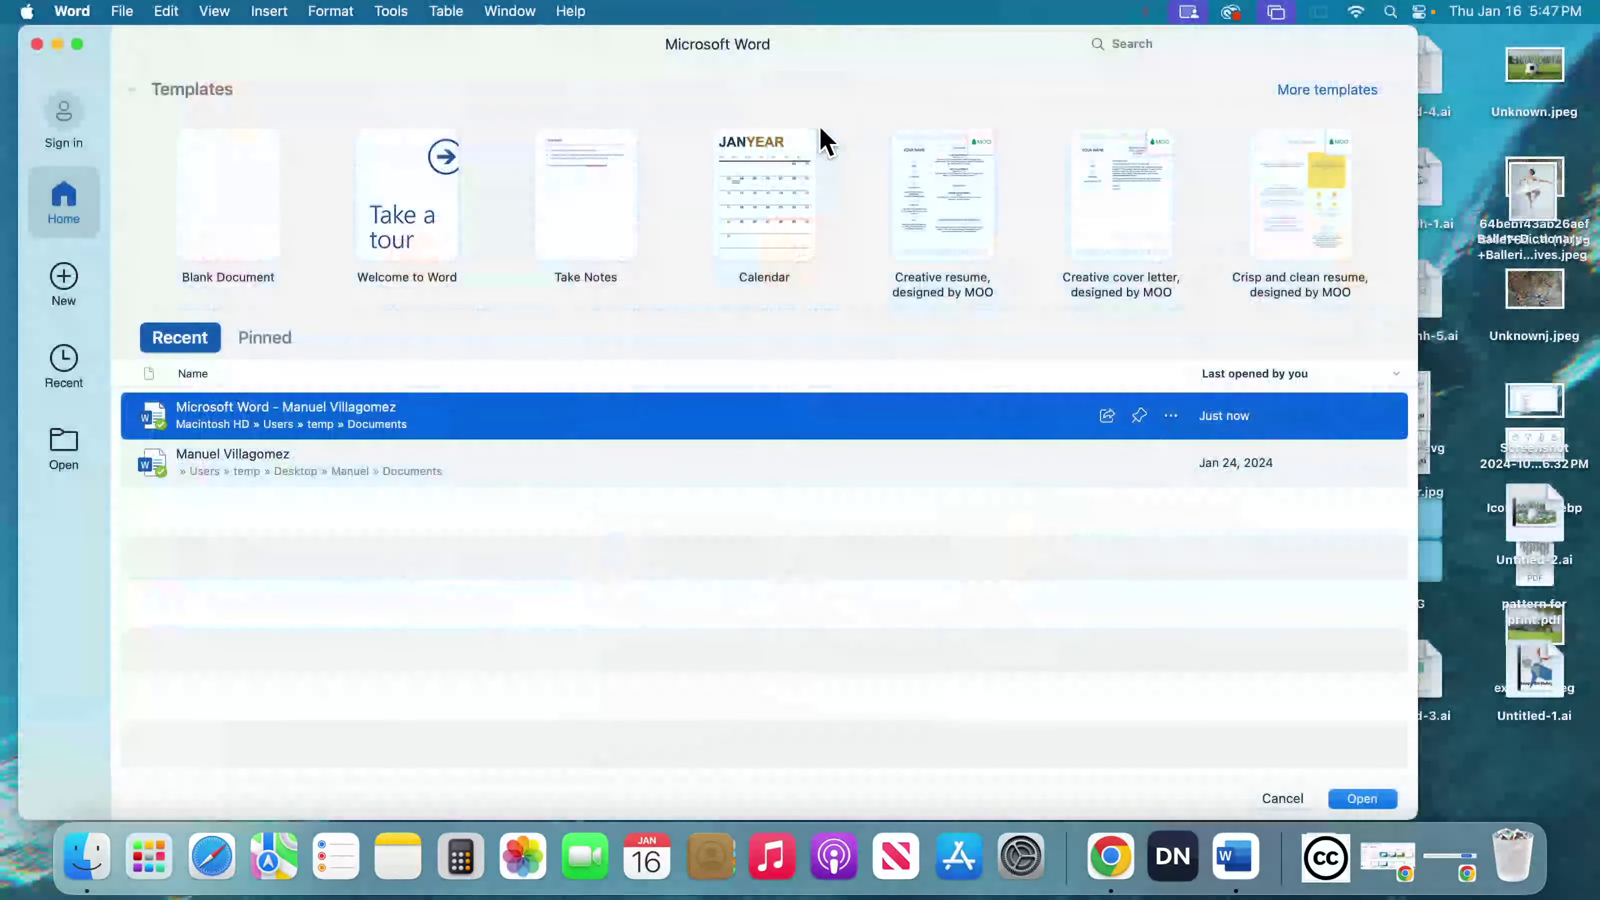
{"action": "double_click", "coordinate": [343, 415]}
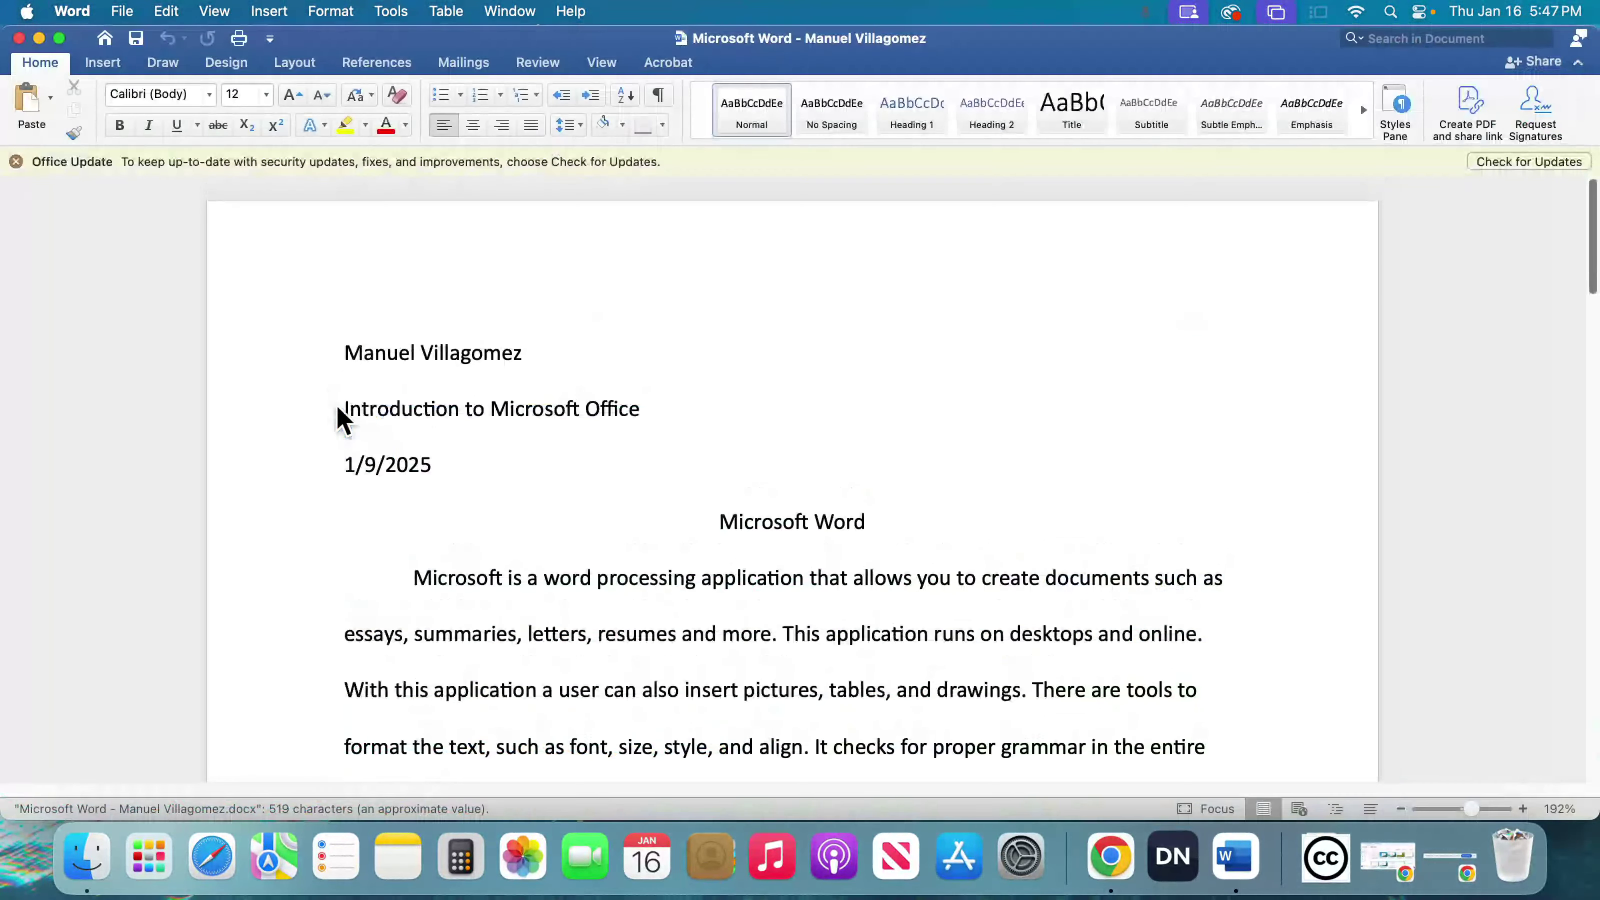
- Make a small edit at the end of the author's name line and save the document
{"action": "left_click", "coordinate": [546, 356]}
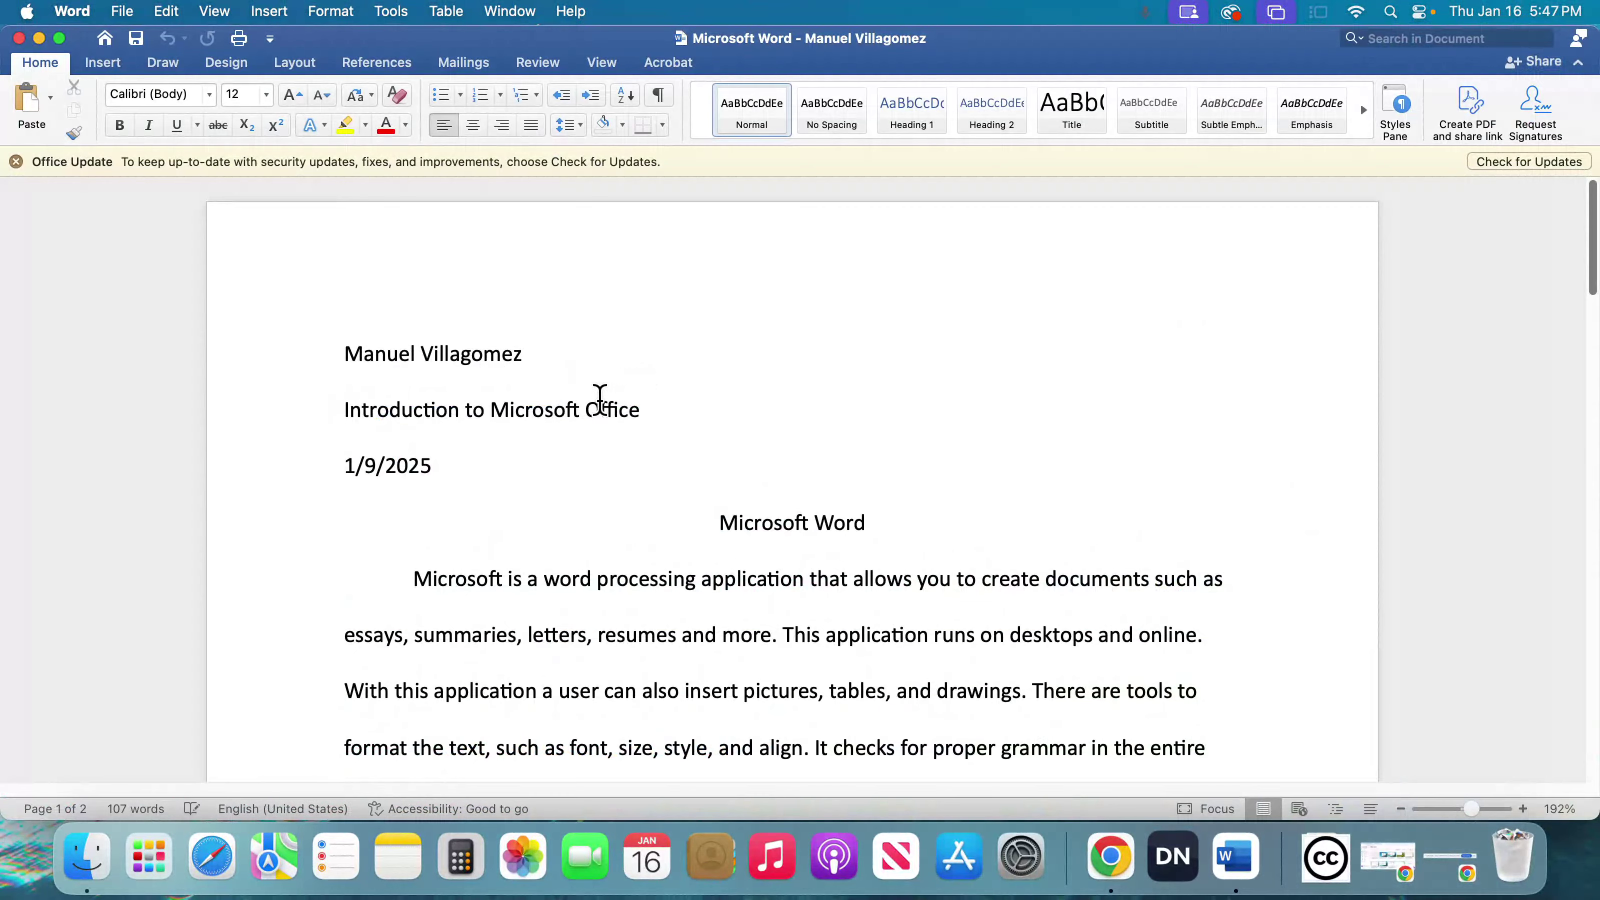
{"action": "key", "text": "BackSpace"}
{"action": "key", "text": "BackSpace"}
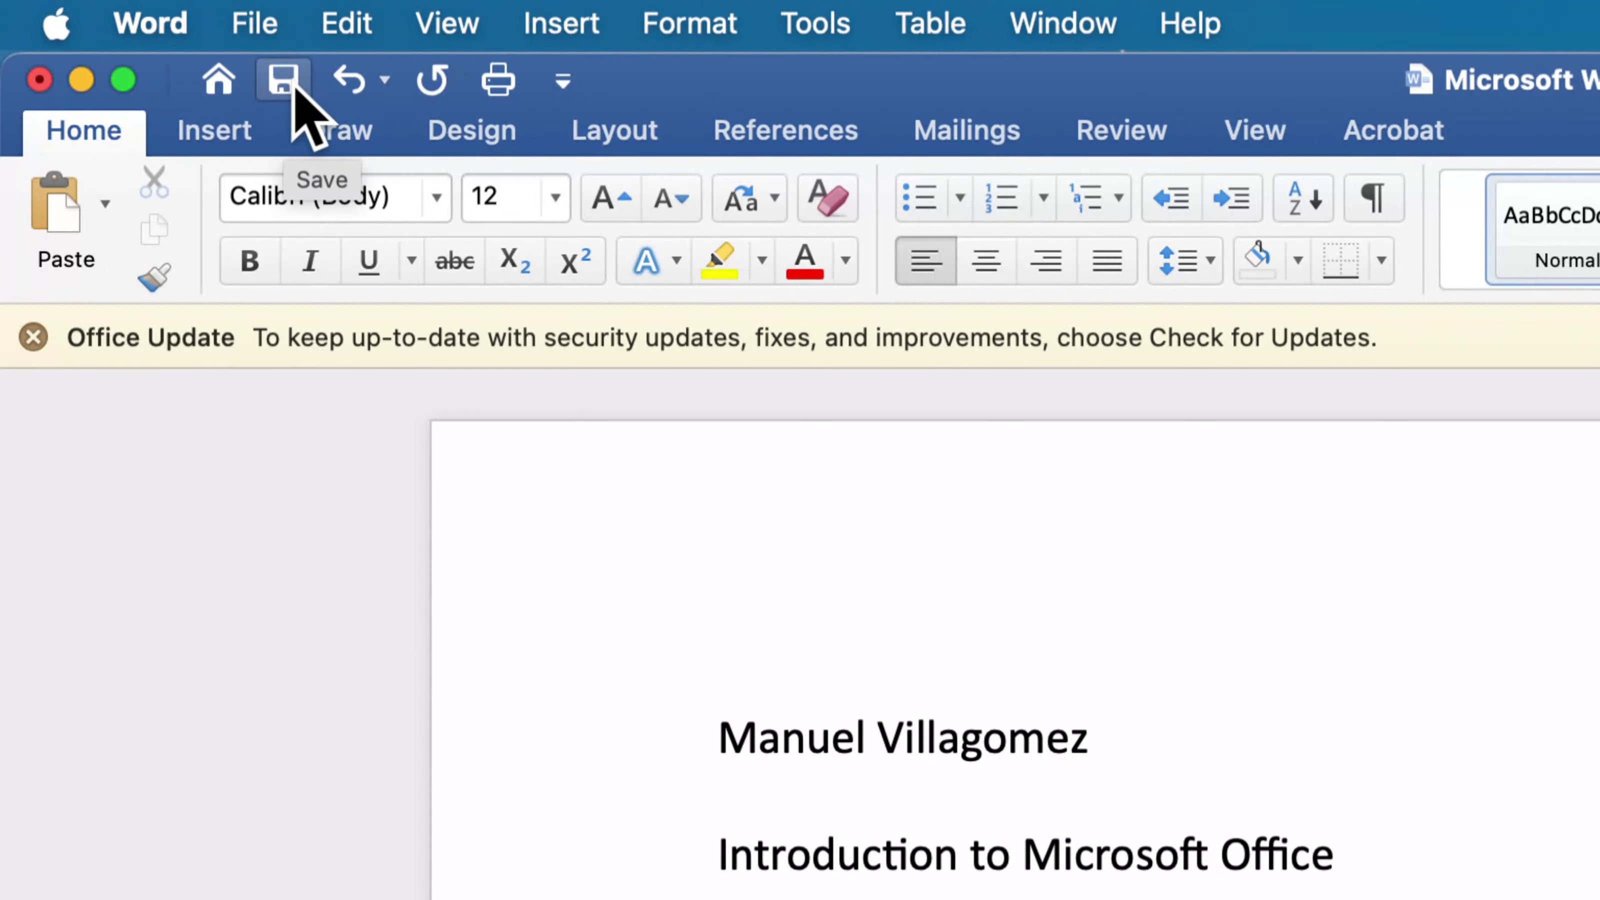
{"action": "left_click", "coordinate": [293, 85]}
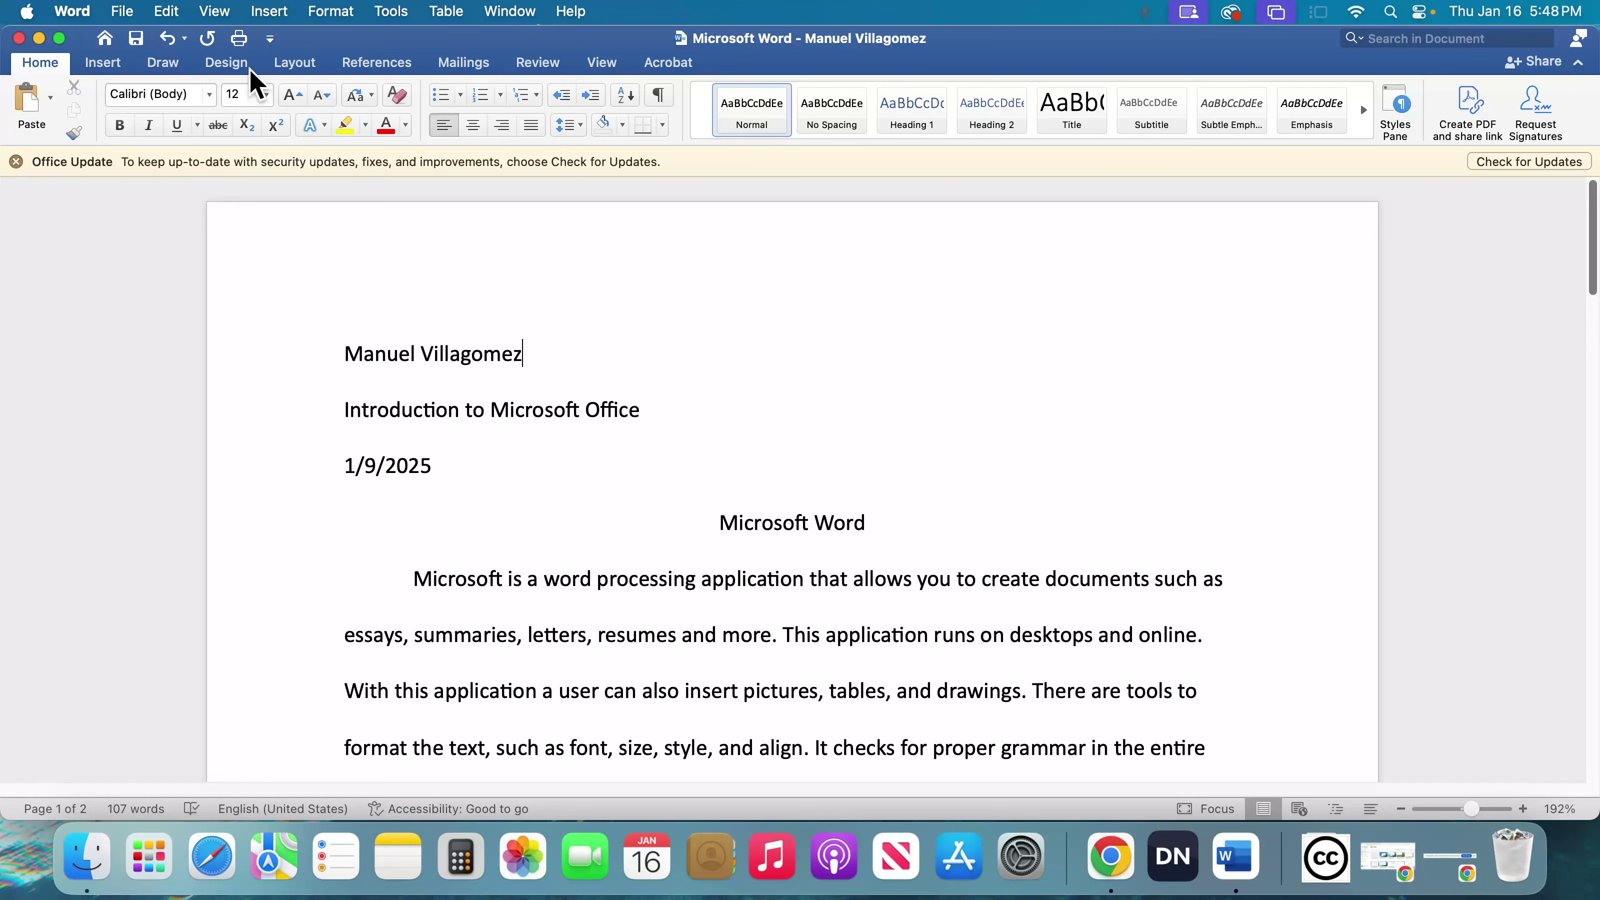
- Save the current changes to the open document
{"action": "left_click", "coordinate": [122, 11]}
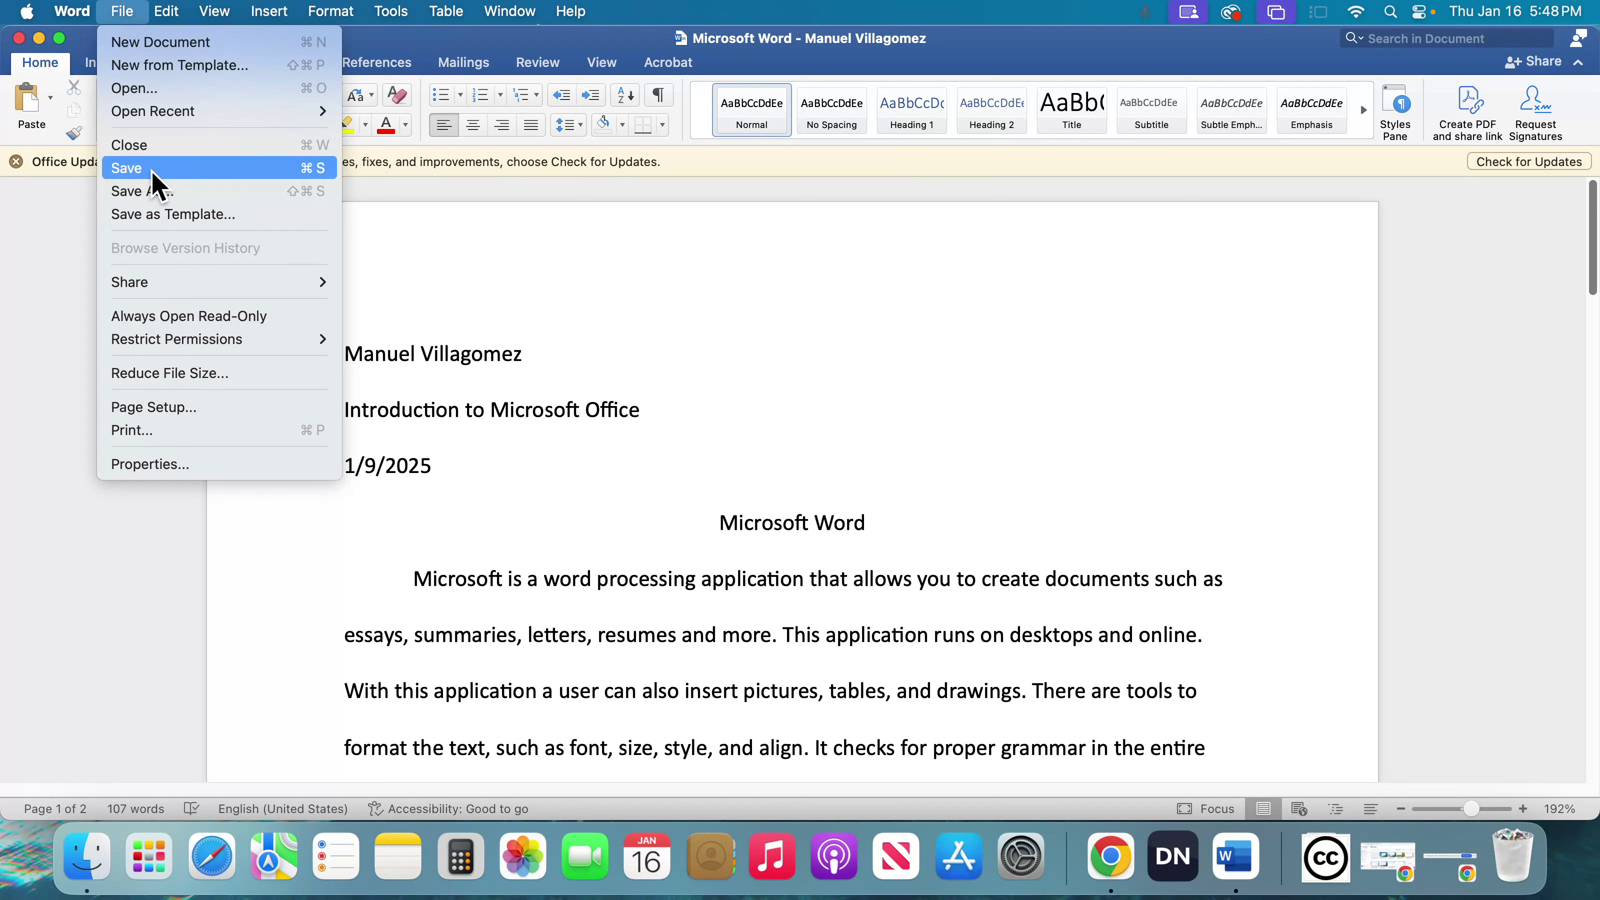
{"action": "left_click", "coordinate": [126, 14]}
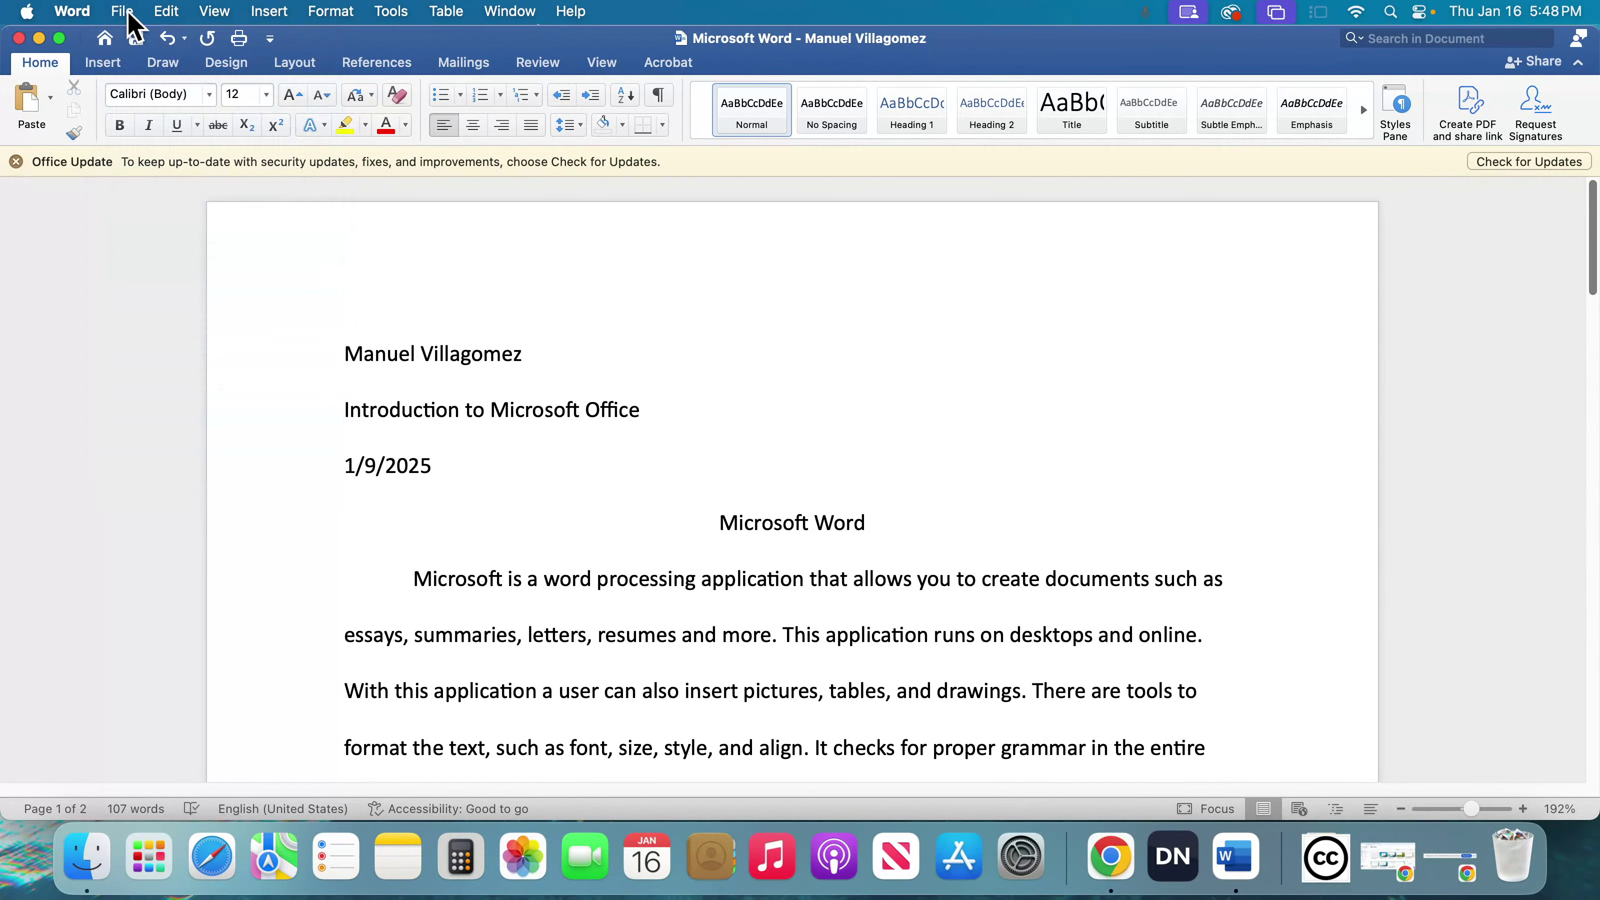
{"action": "left_click", "coordinate": [129, 19]}
{"action": "left_click", "coordinate": [133, 165]}
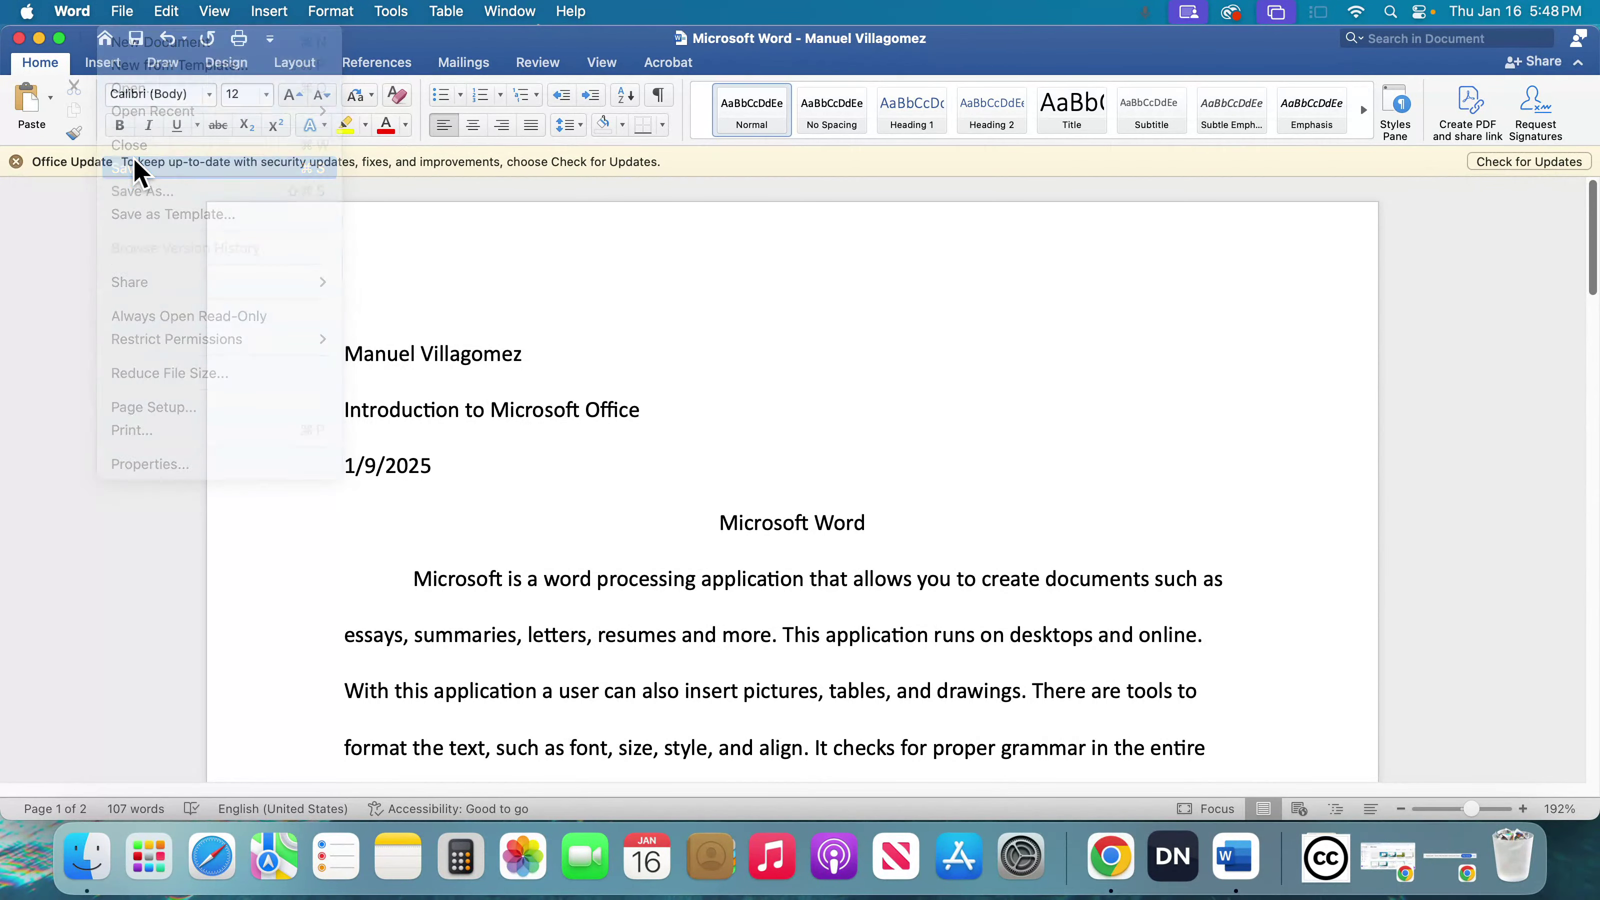
{"action": "left_click", "coordinate": [131, 10]}
{"action": "left_click", "coordinate": [131, 12]}
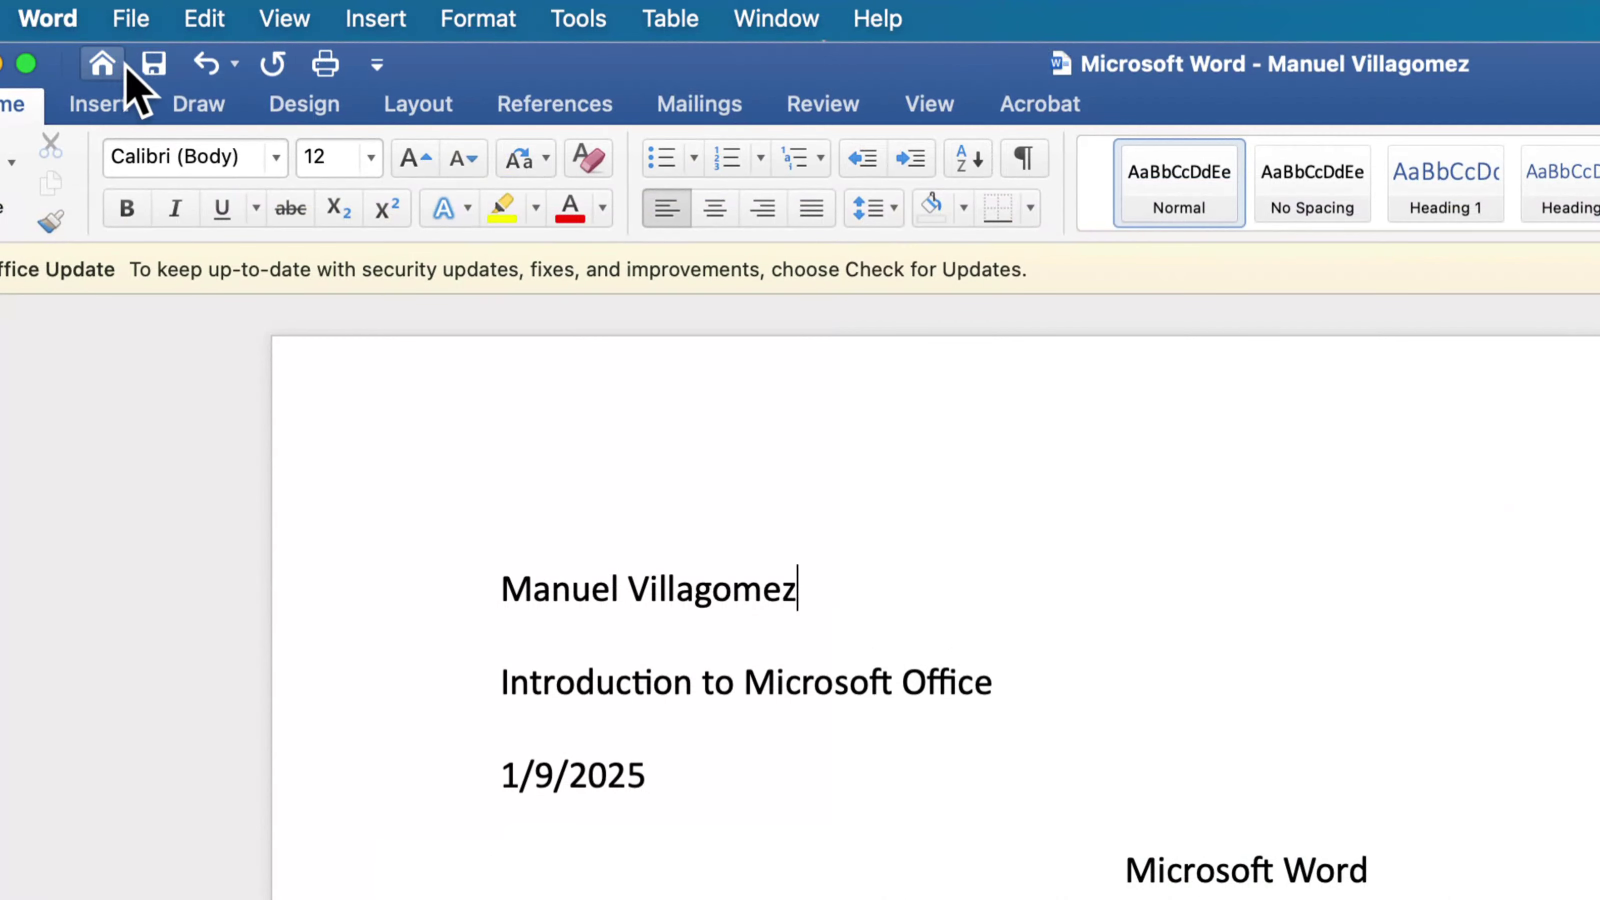
{"action": "left_click", "coordinate": [161, 65]}
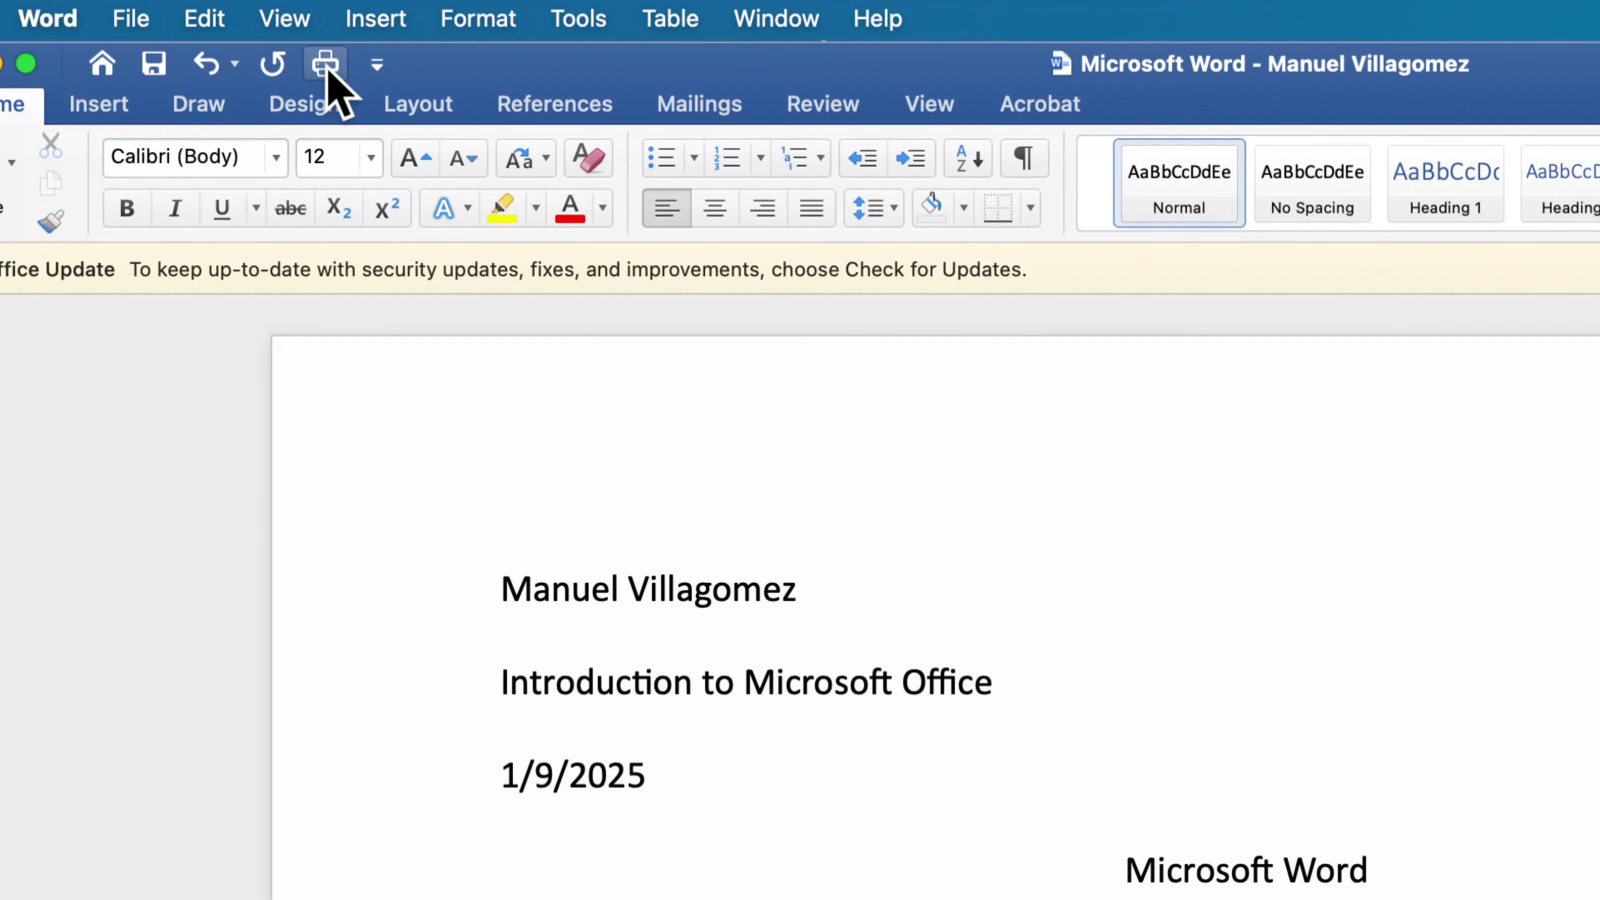
- Remove the Save command from the Quick Access Toolbar and add it back after Print
{"action": "left_click", "coordinate": [378, 63]}
{"action": "left_click", "coordinate": [379, 60]}
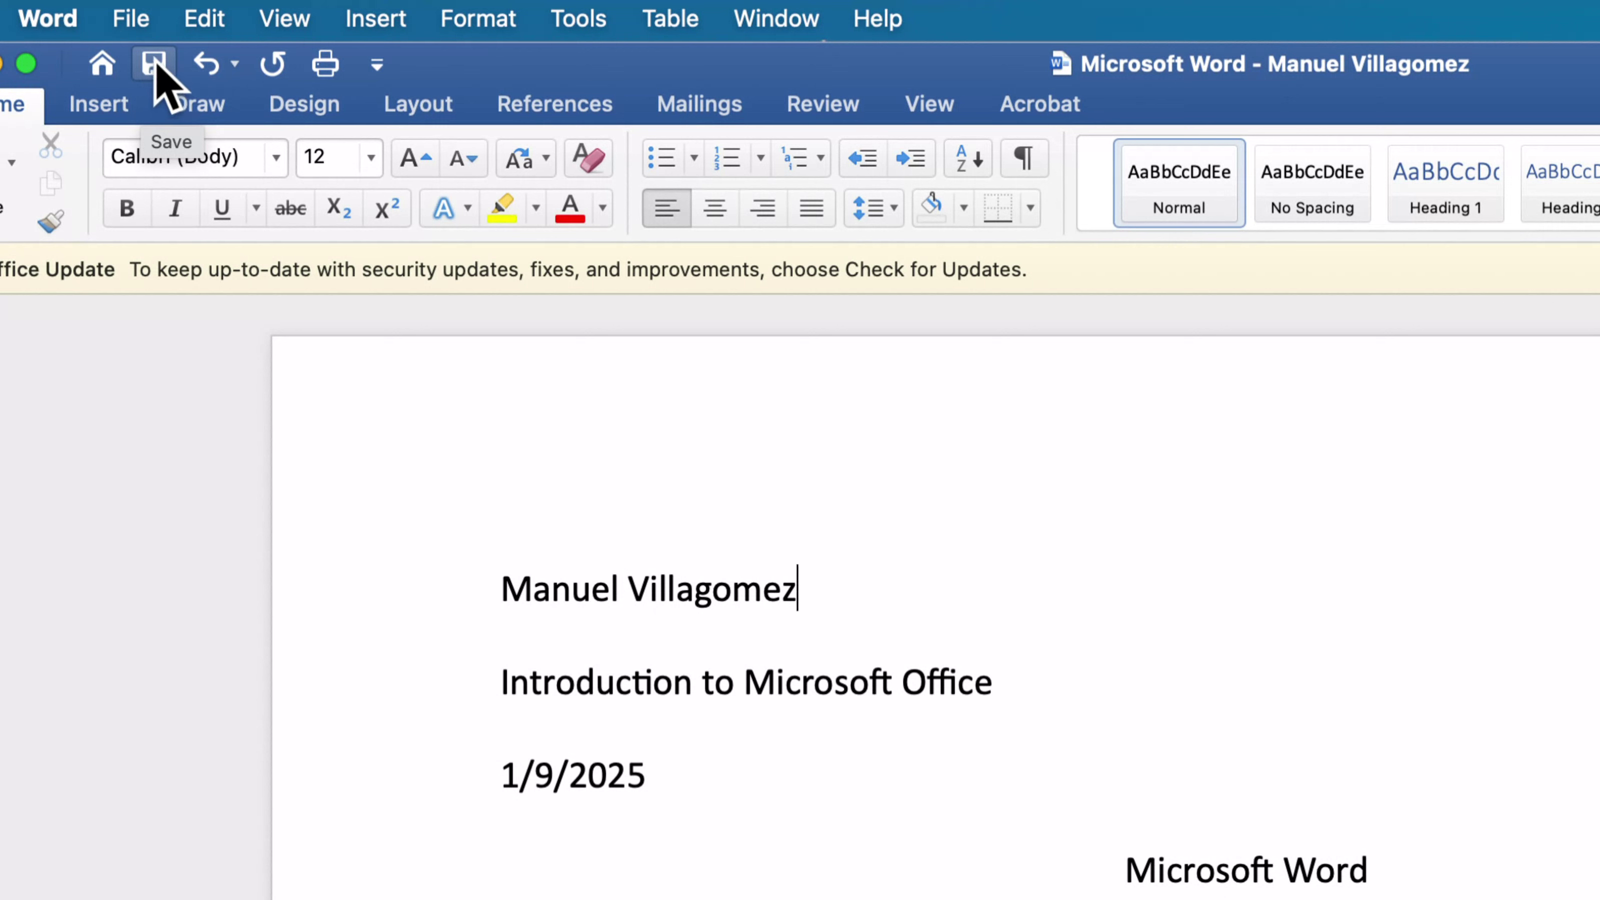
{"action": "left_click", "coordinate": [378, 63]}
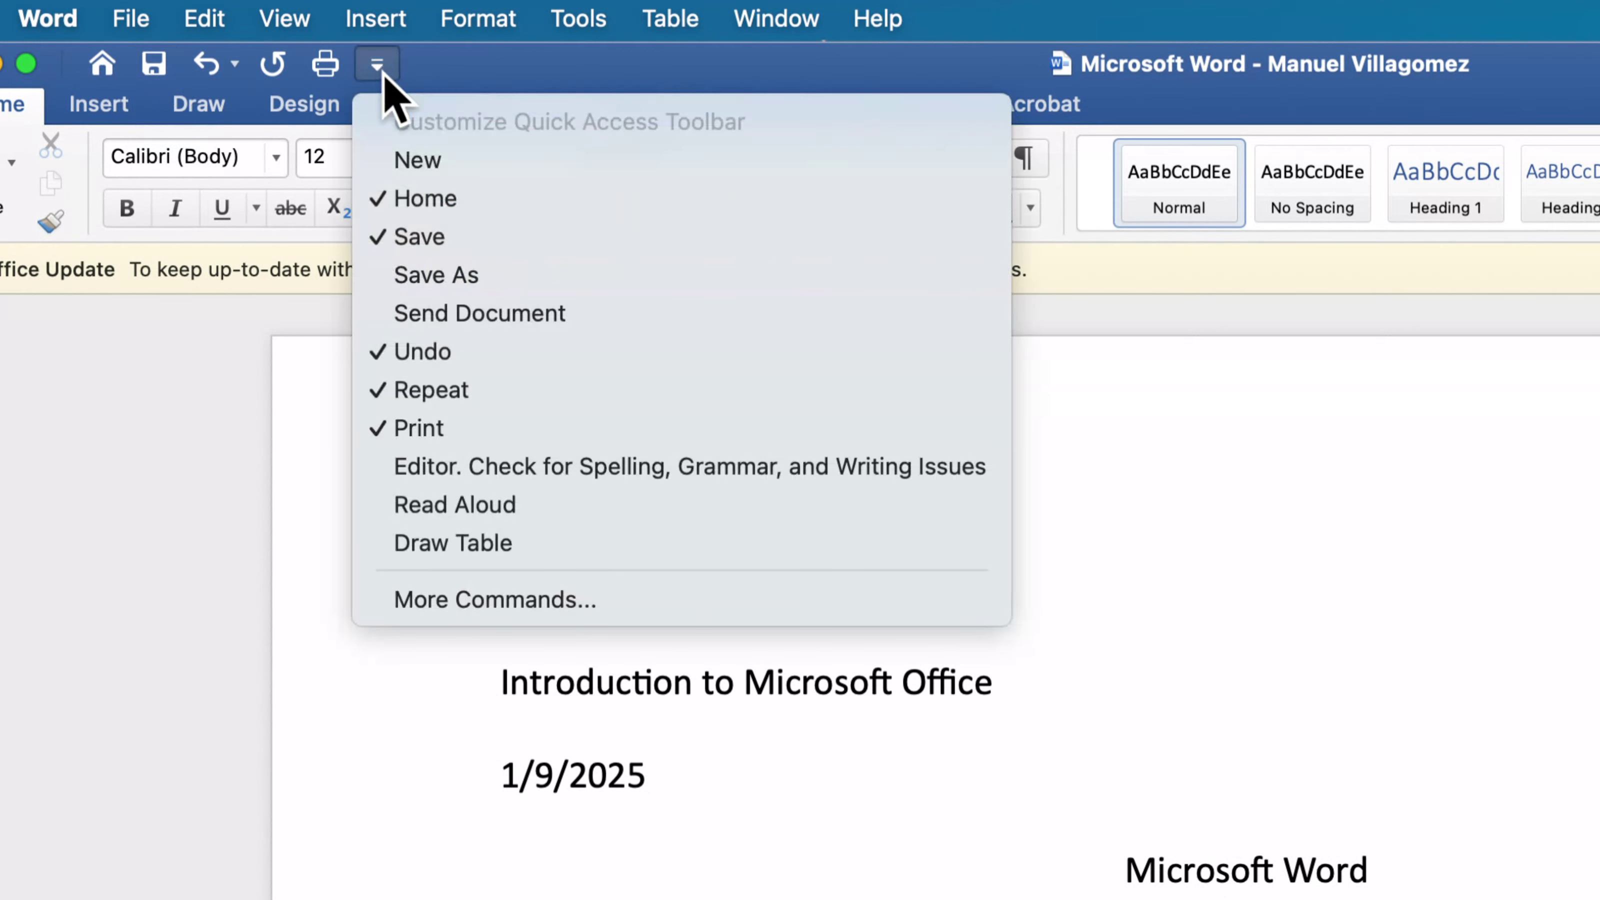
{"action": "left_click", "coordinate": [403, 236]}
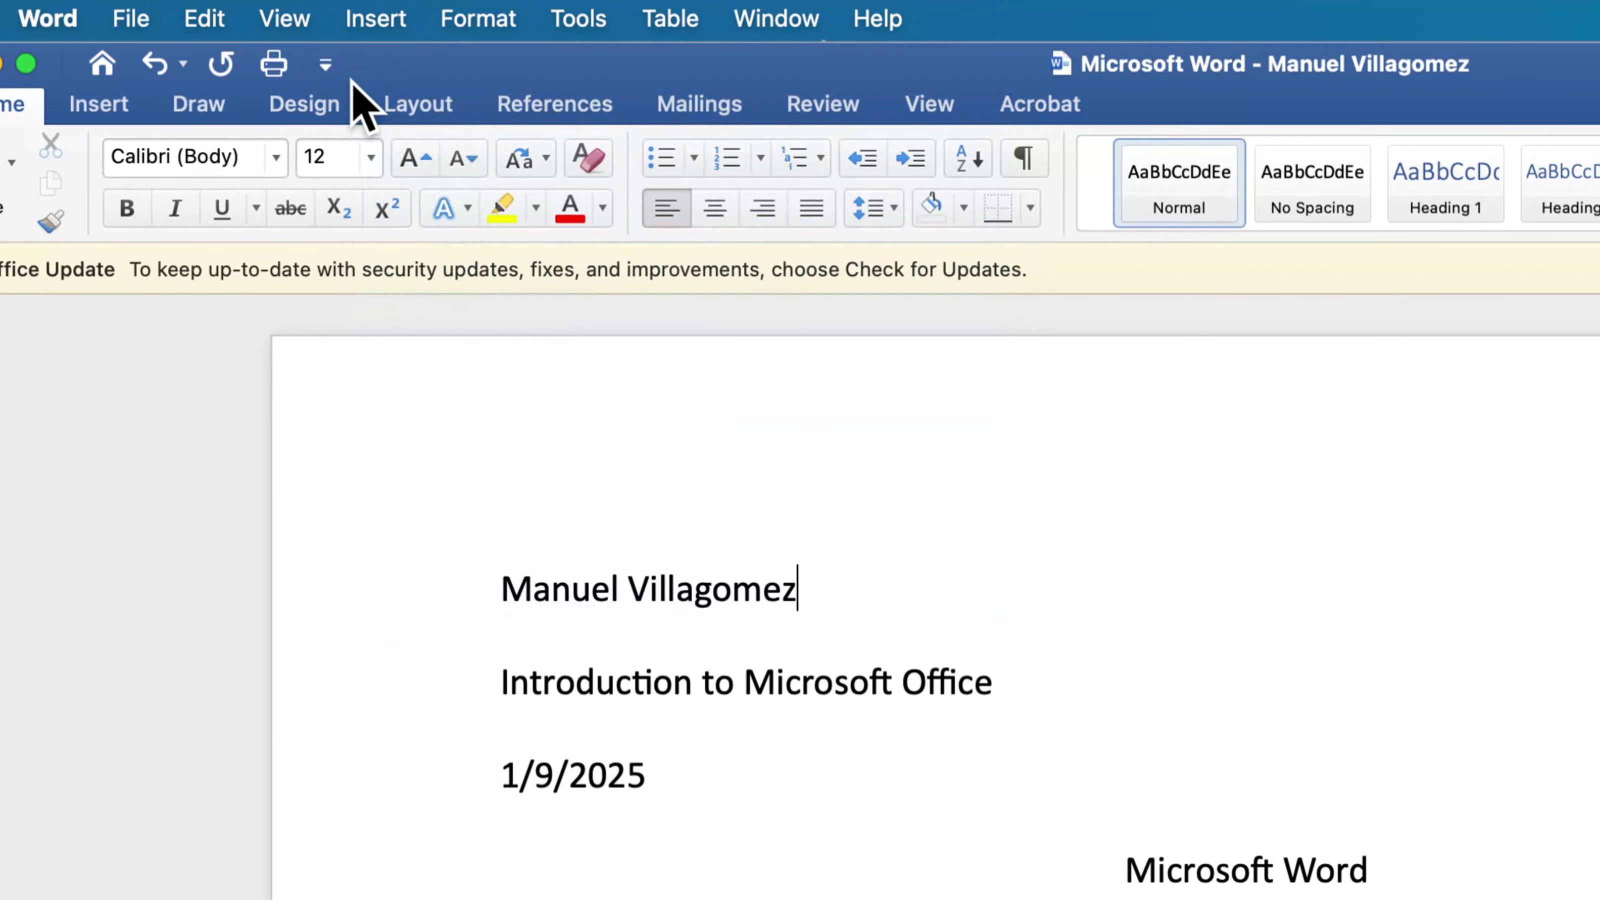
{"action": "left_click", "coordinate": [325, 64]}
{"action": "left_click", "coordinate": [371, 238]}
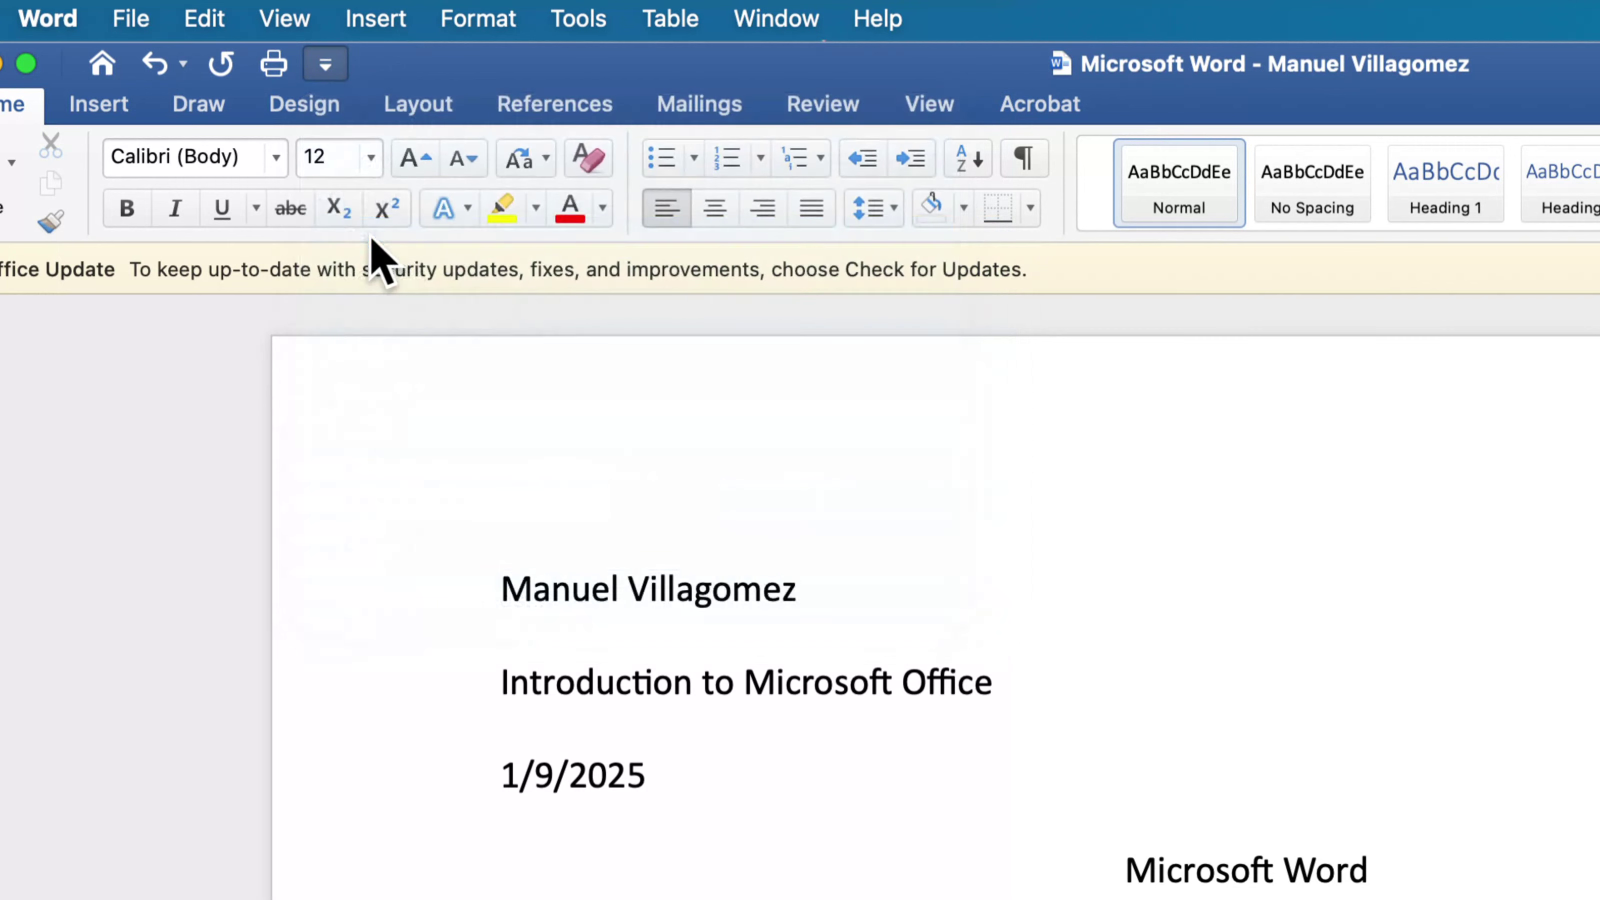
- Take Save off the Quick Access Toolbar once more and restore it
{"action": "left_click", "coordinate": [378, 65]}
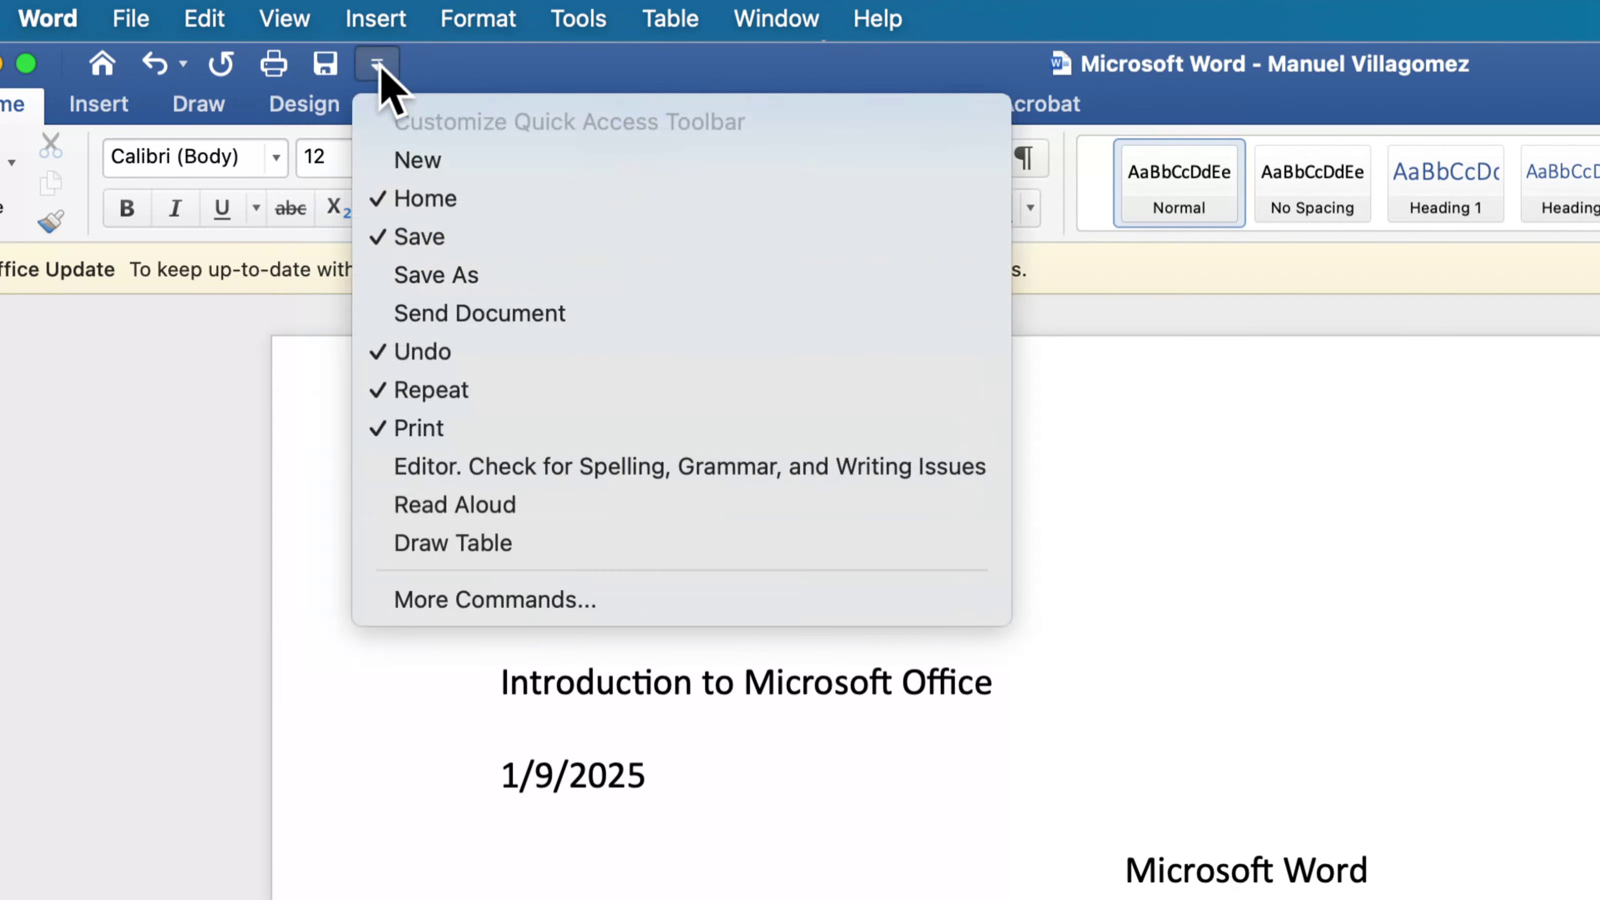
{"action": "left_click", "coordinate": [378, 65]}
{"action": "left_click", "coordinate": [379, 66]}
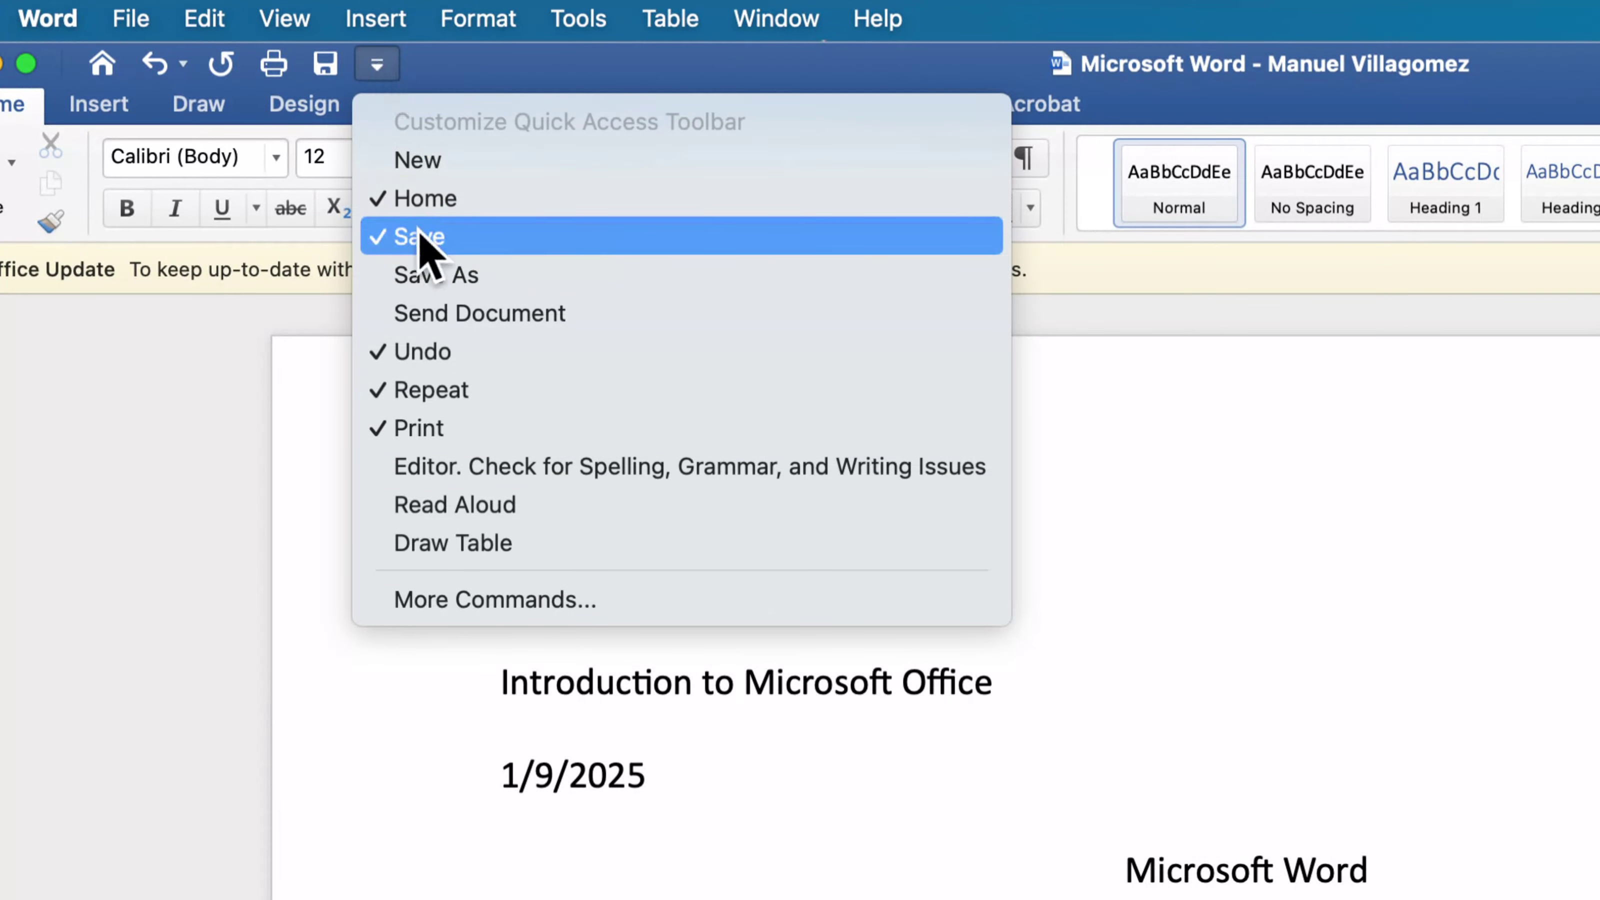
{"action": "left_click", "coordinate": [377, 65]}
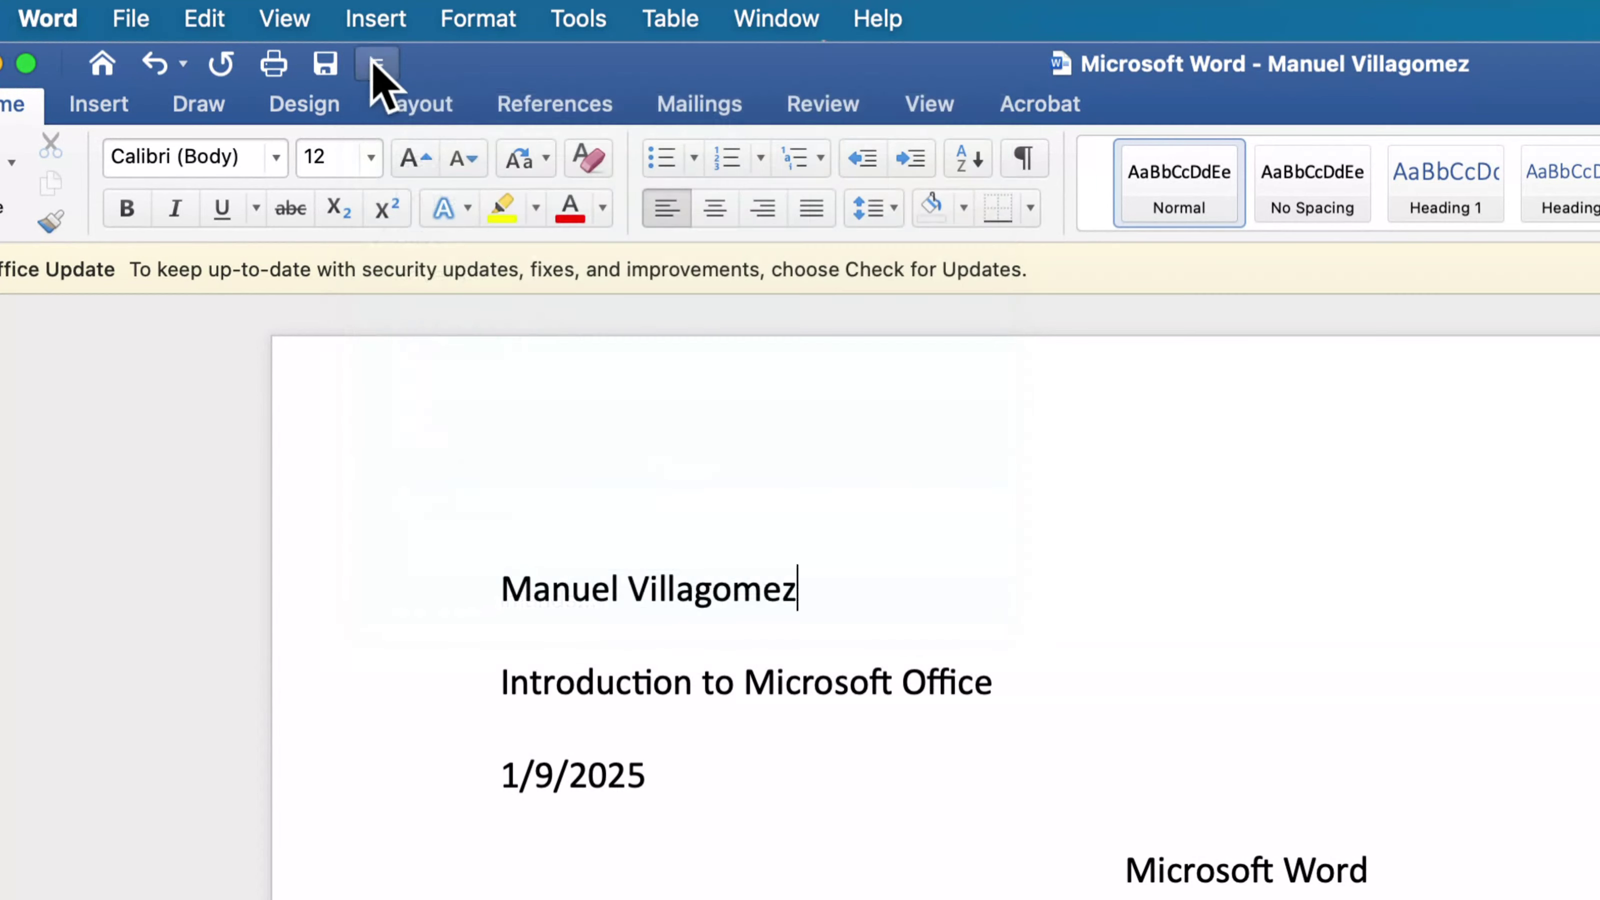
{"action": "left_click", "coordinate": [376, 66]}
{"action": "left_click", "coordinate": [417, 240]}
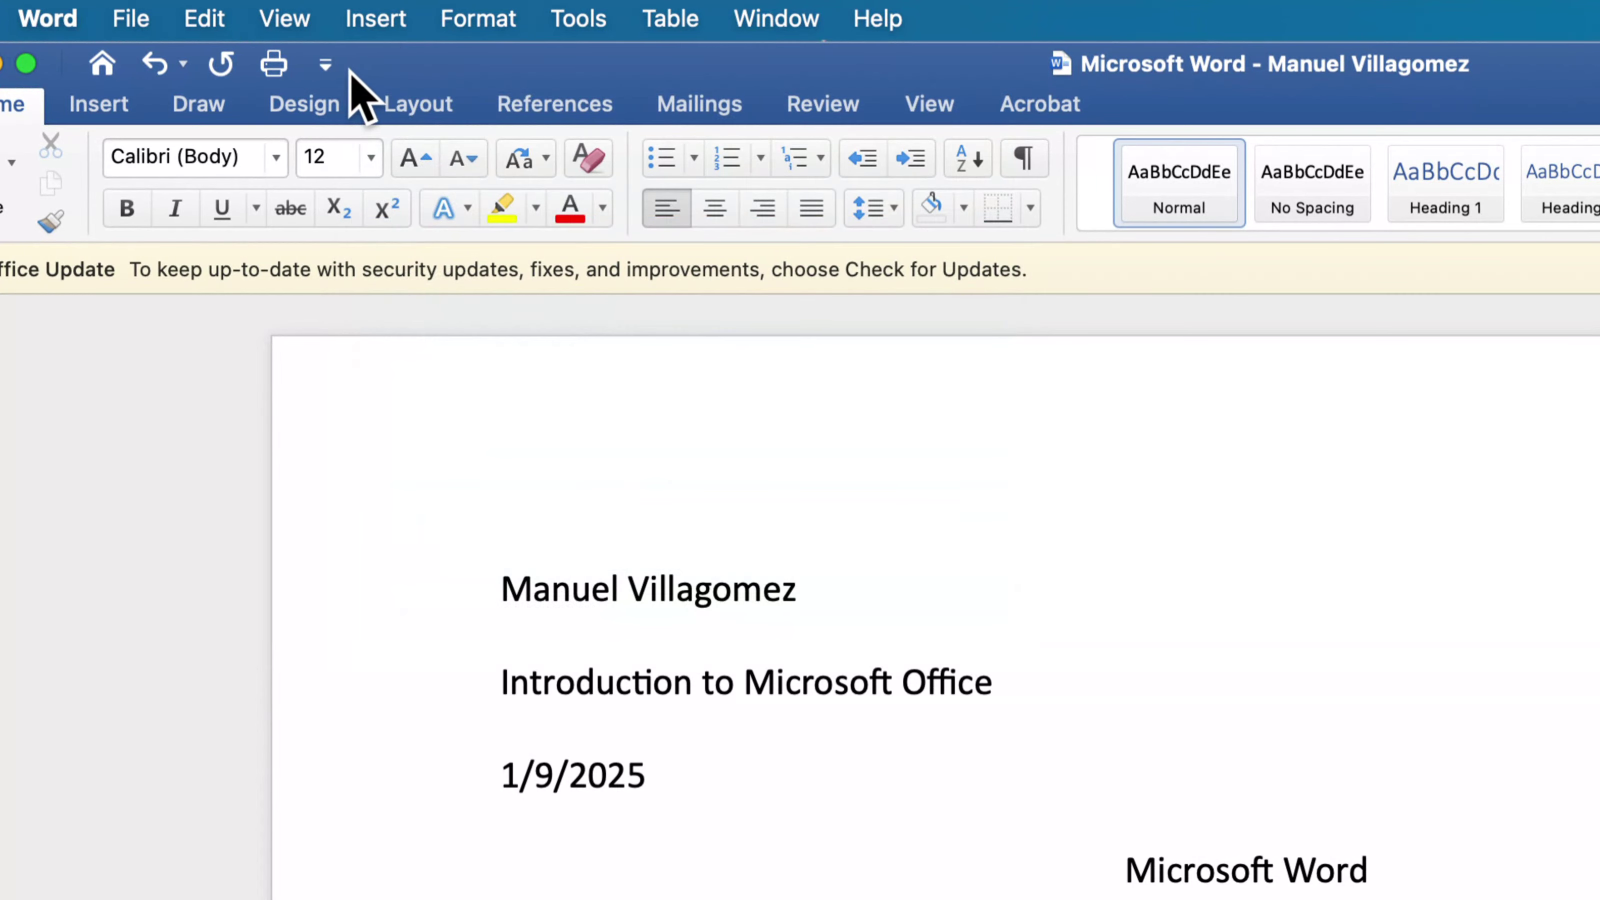
{"action": "left_click", "coordinate": [325, 65]}
{"action": "left_click", "coordinate": [368, 238]}
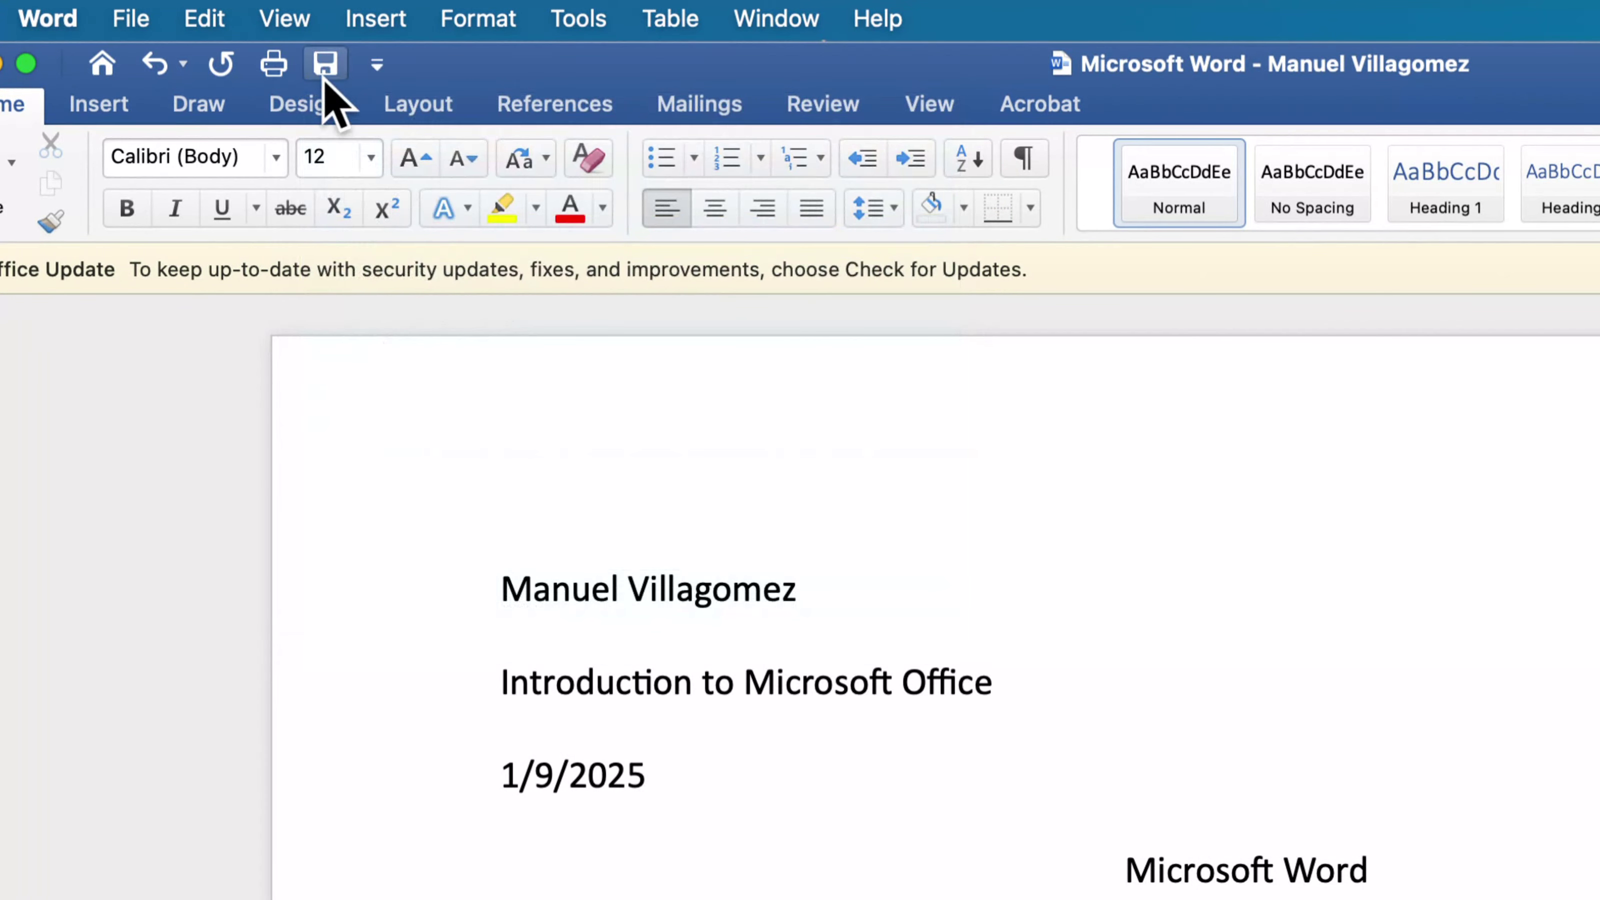
- Examine the list of commands that can be shown in the Quick Access Toolbar
{"action": "left_click", "coordinate": [377, 65]}
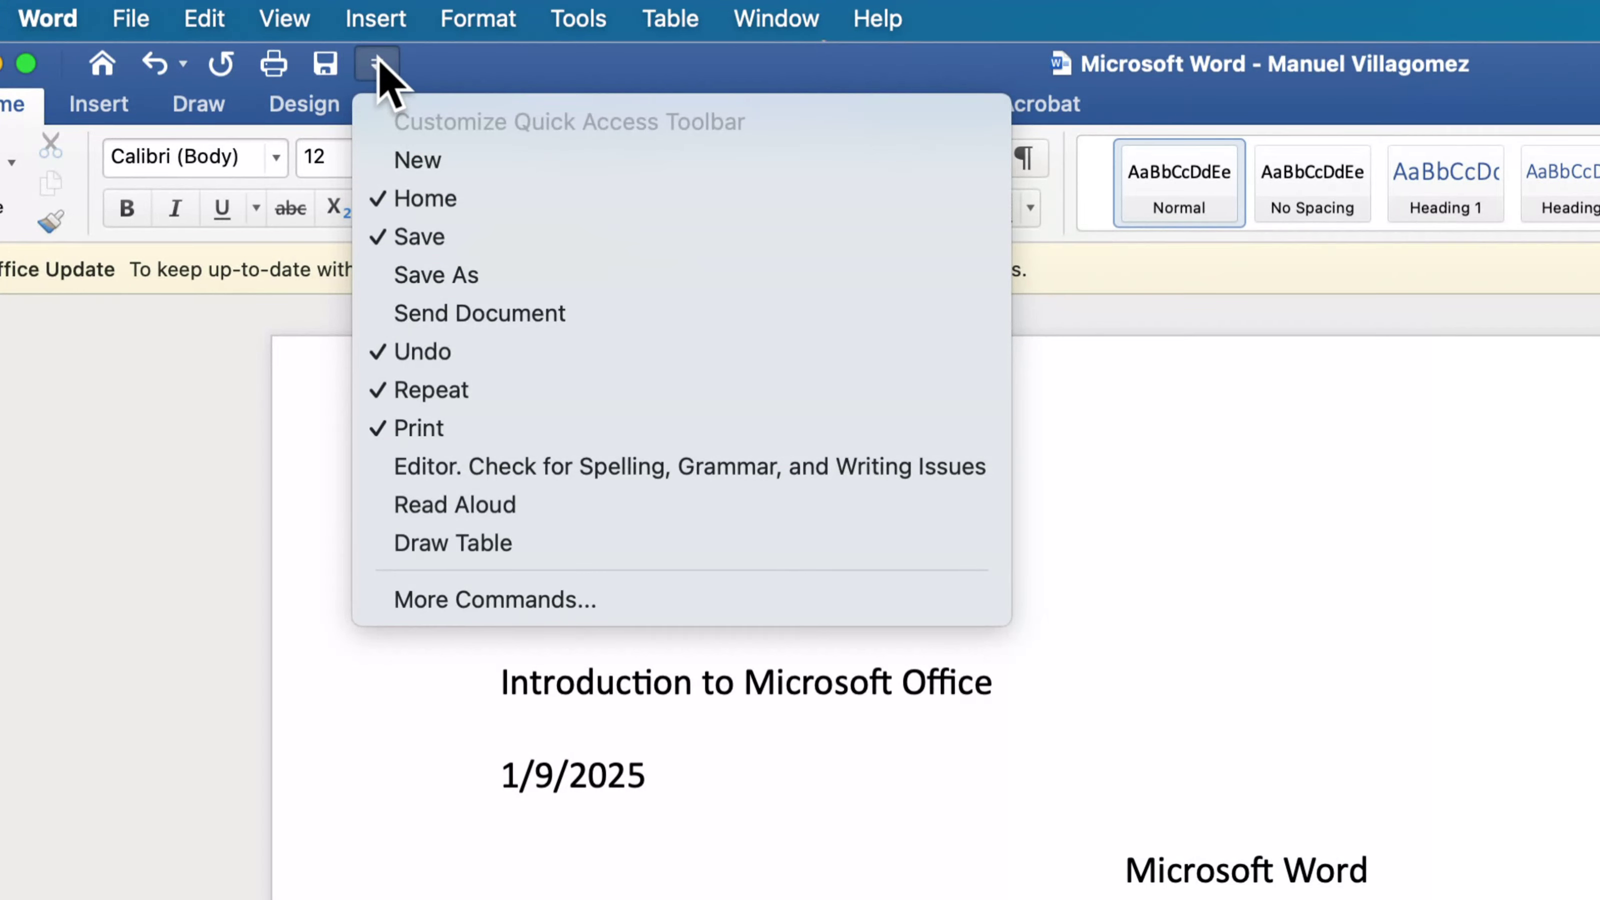
{"action": "left_click", "coordinate": [377, 65]}
{"action": "left_click", "coordinate": [376, 65]}
{"action": "left_click", "coordinate": [377, 65]}
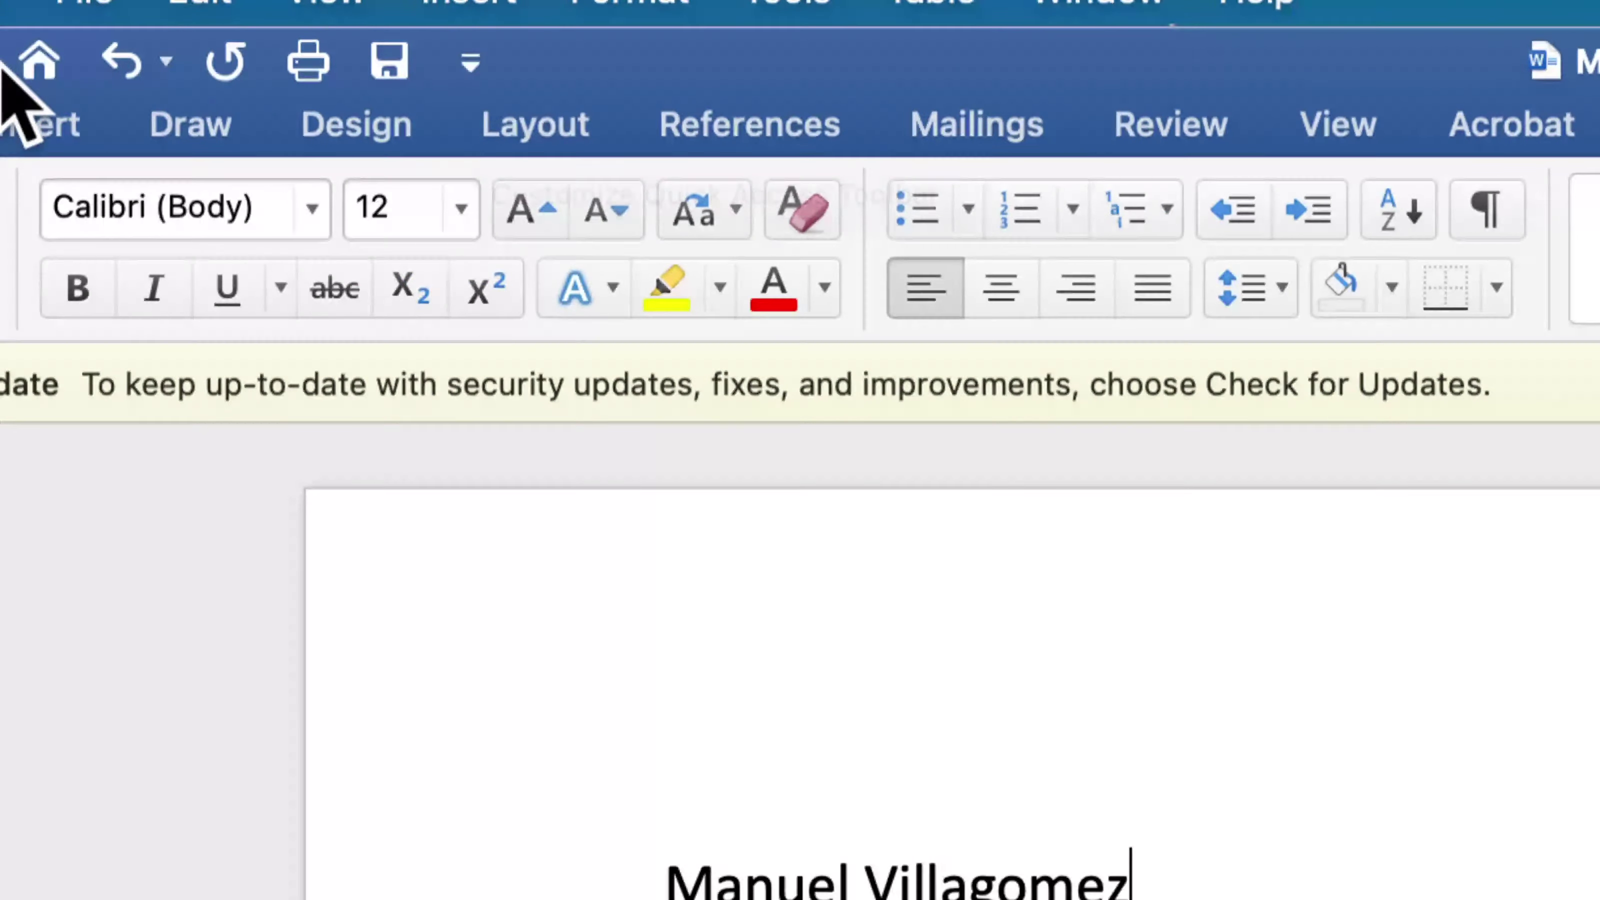
{"action": "left_click", "coordinate": [471, 63]}
{"action": "left_click", "coordinate": [473, 66]}
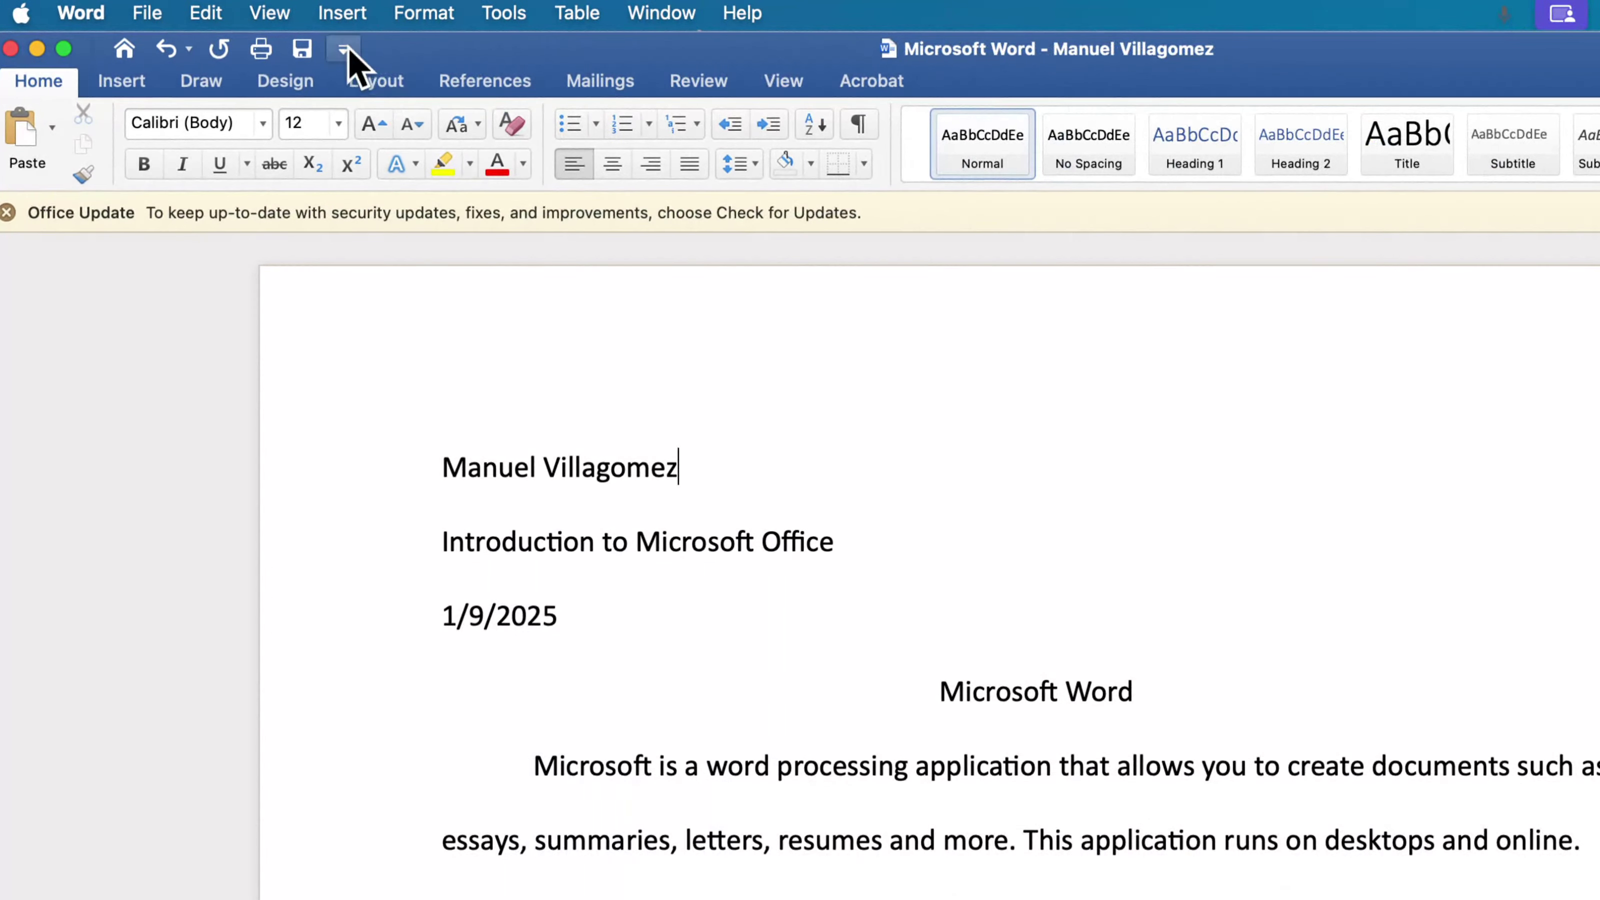
{"action": "left_click", "coordinate": [345, 51]}
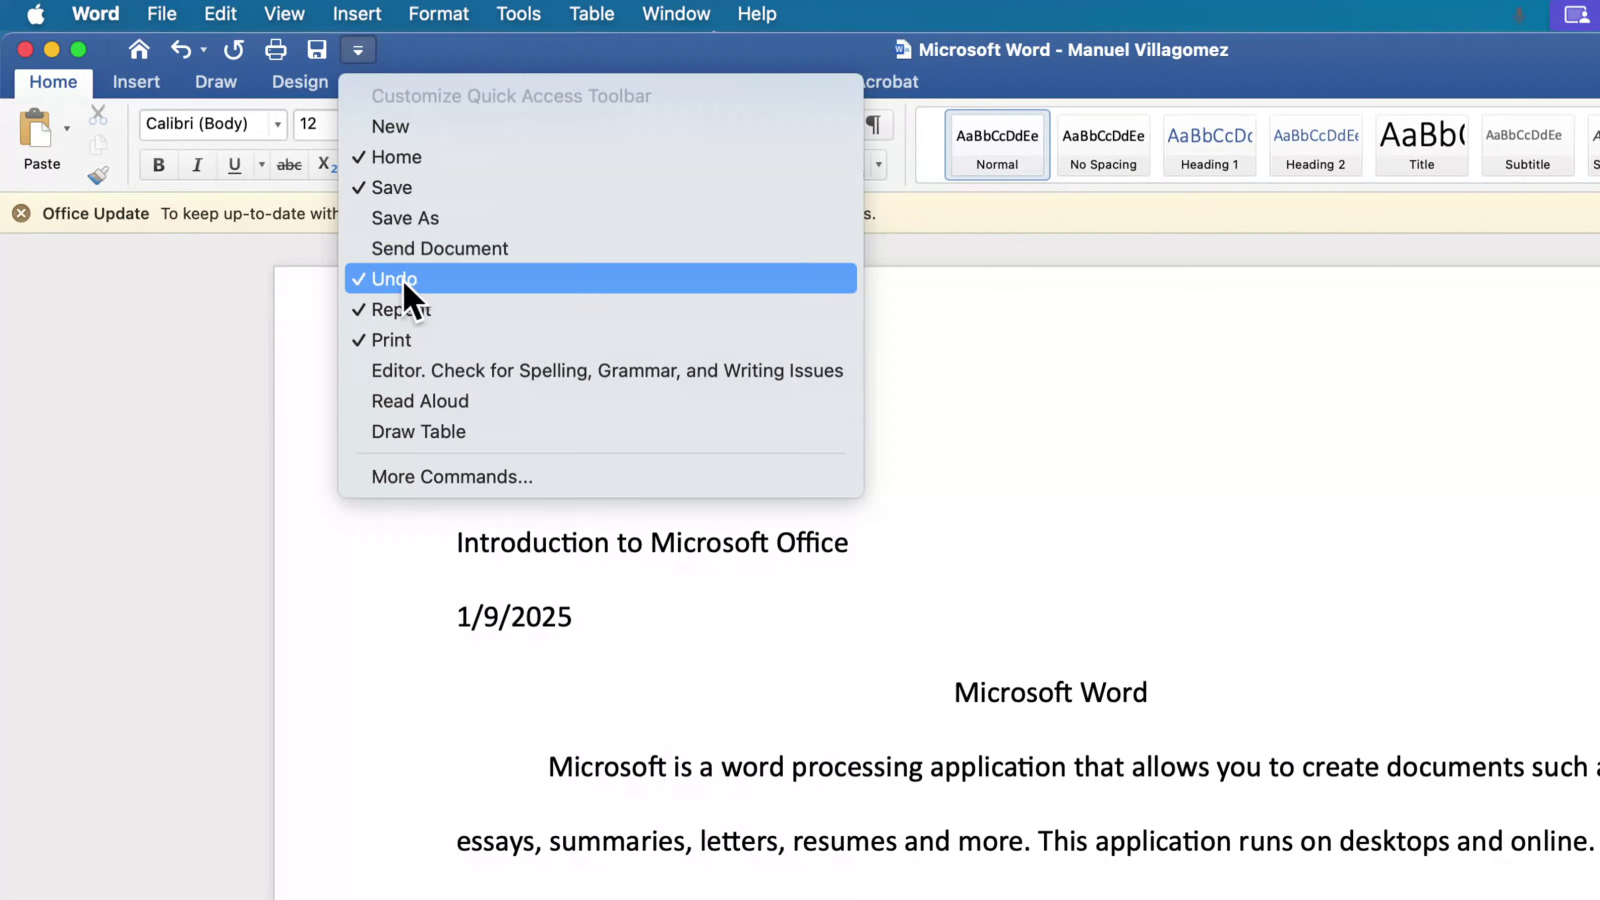
{"action": "left_click", "coordinate": [453, 46]}
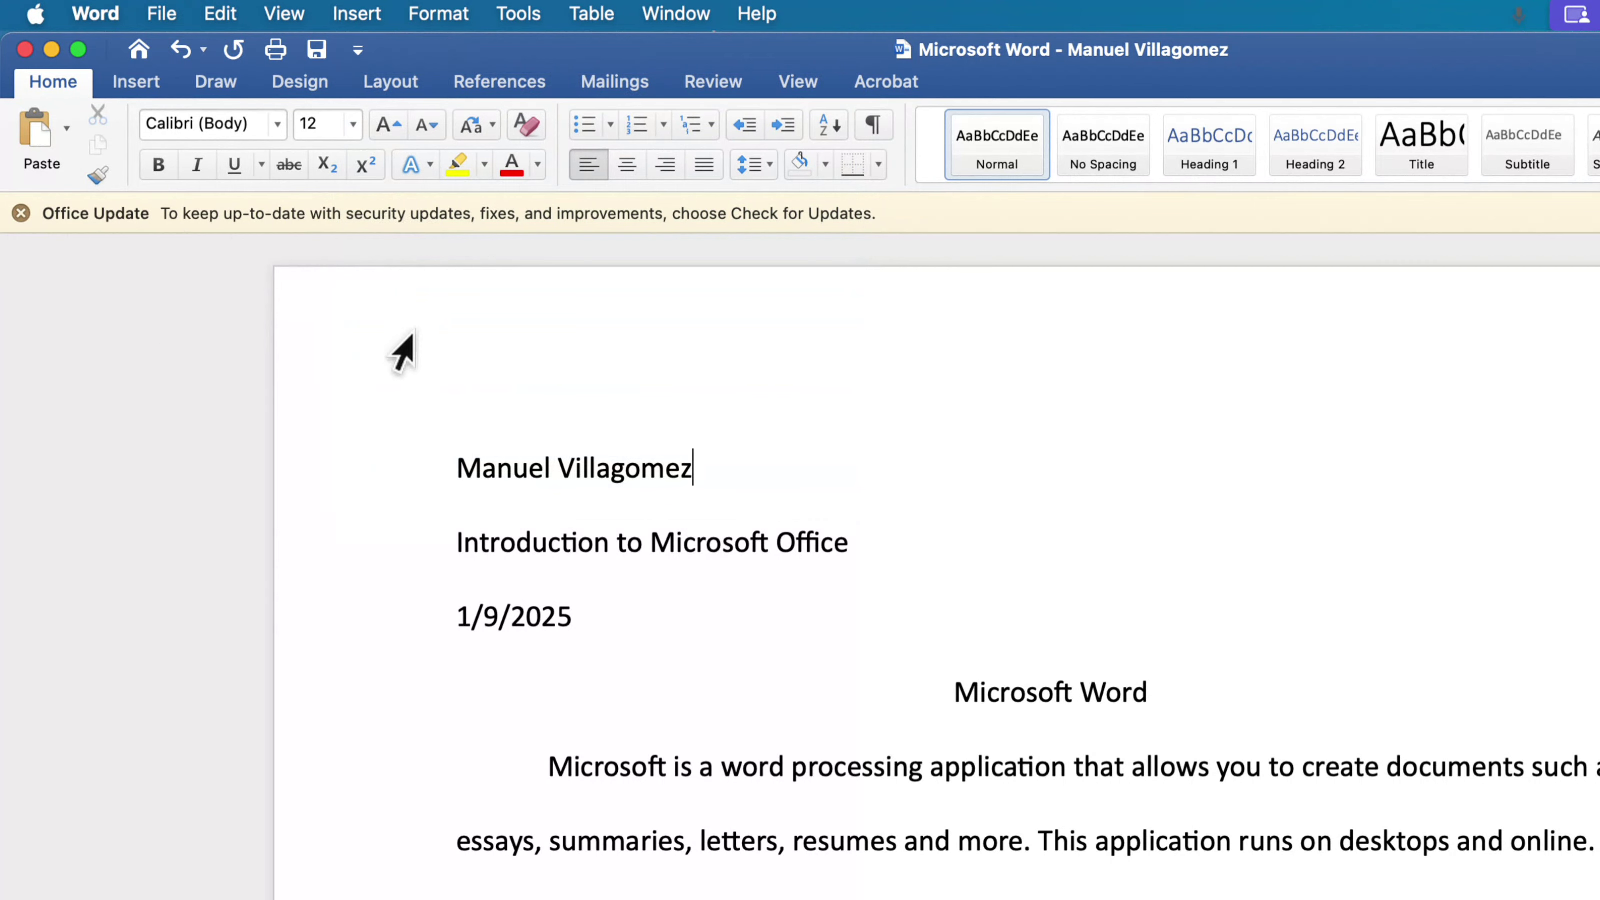
- Dismiss the Office Update notice and review the Quick Access Toolbar customization options
{"action": "left_click", "coordinate": [21, 213]}
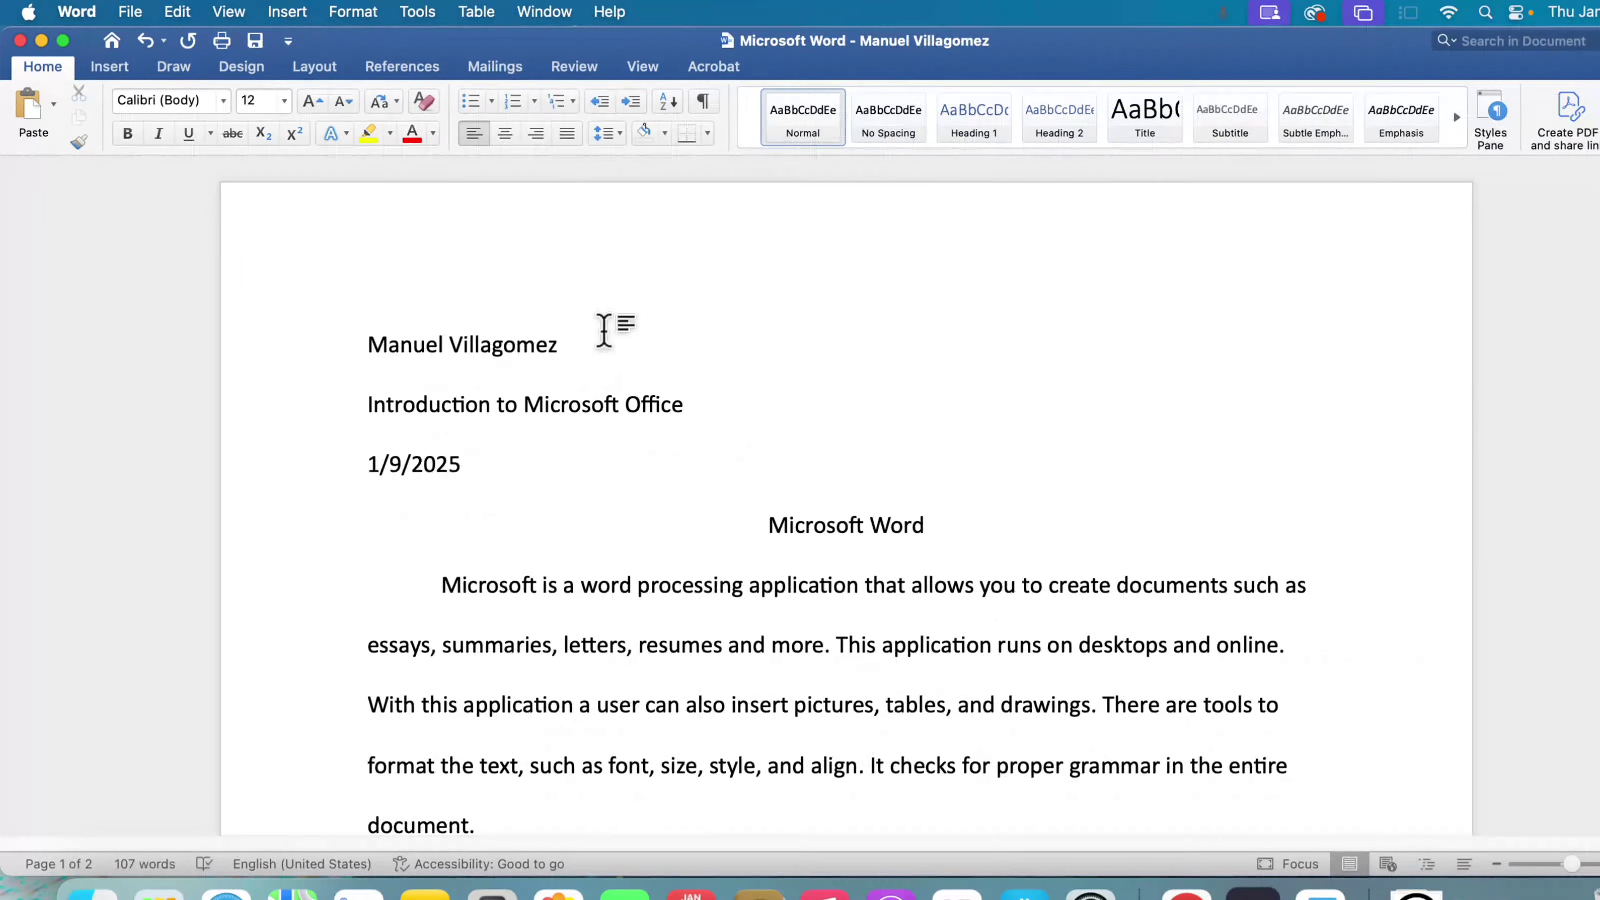
{"action": "left_click", "coordinate": [289, 42]}
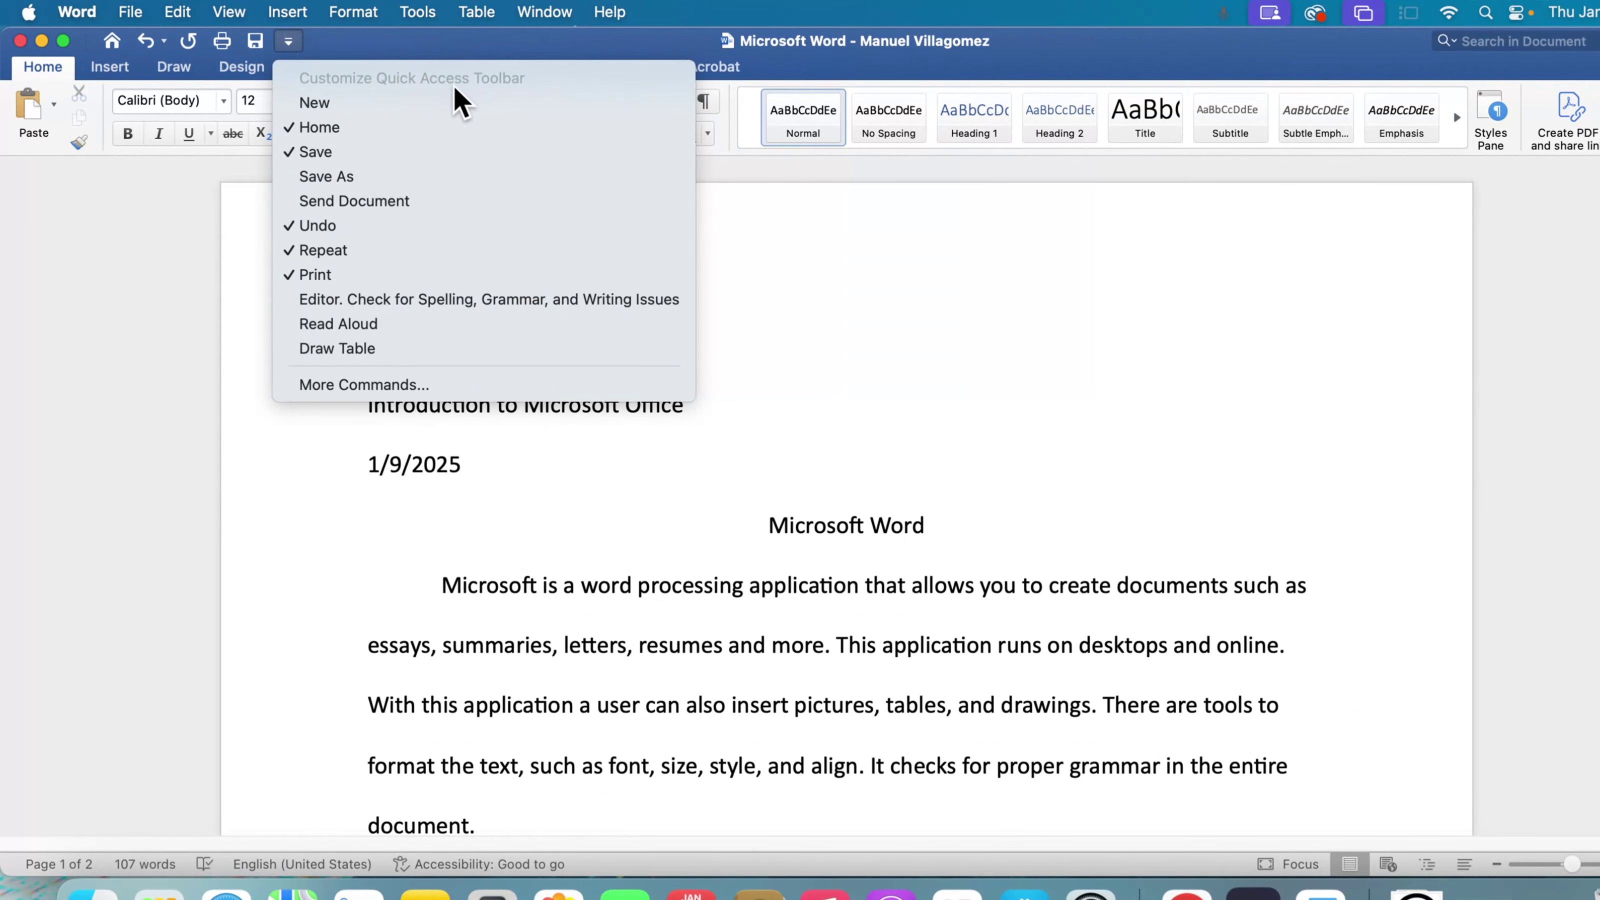
{"action": "left_click", "coordinate": [288, 41]}
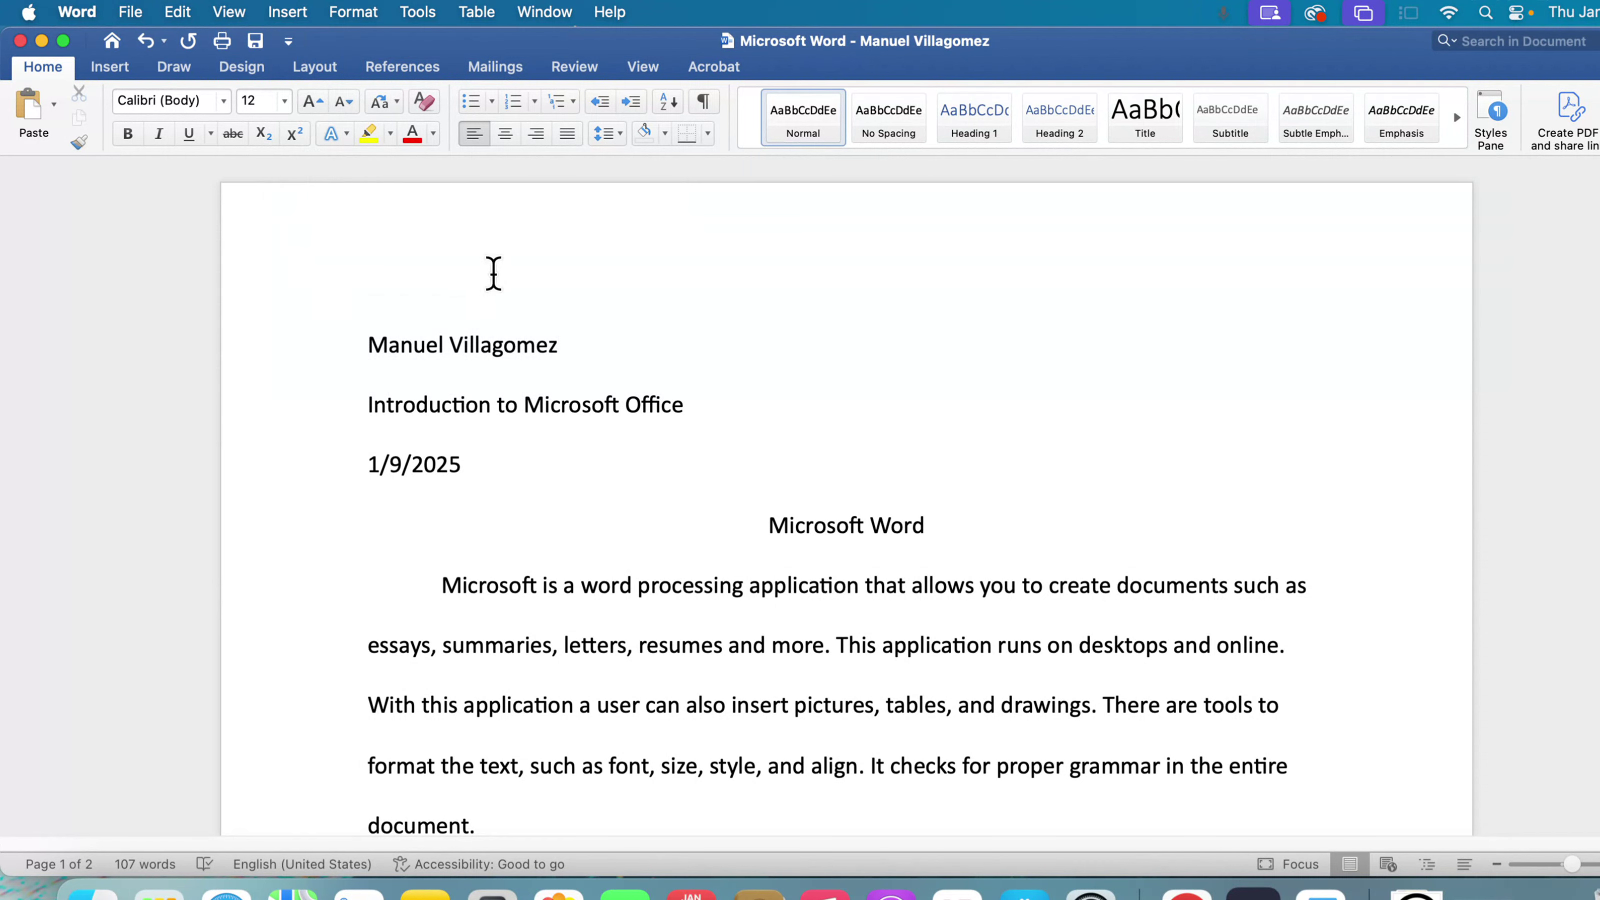
- Look through the document's body paragraph and the numbered list of word processing examples
{"action": "scroll", "coordinate": [494, 274], "scroll_direction": "down", "scroll_amount": 3}
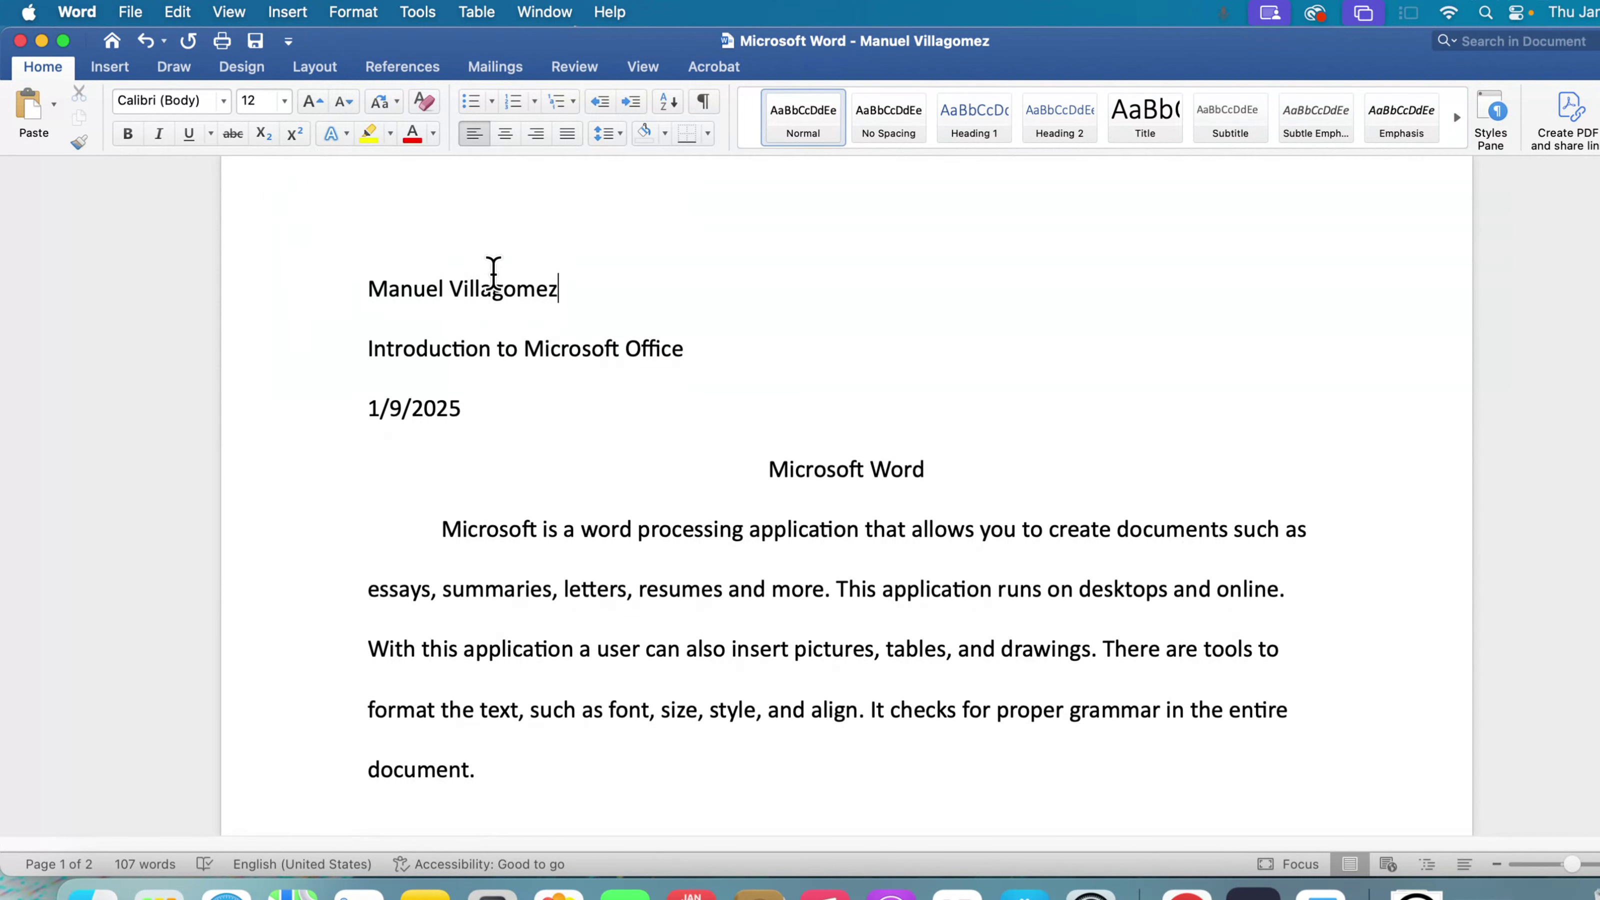
{"action": "scroll", "coordinate": [495, 274], "scroll_direction": "down", "scroll_amount": 10}
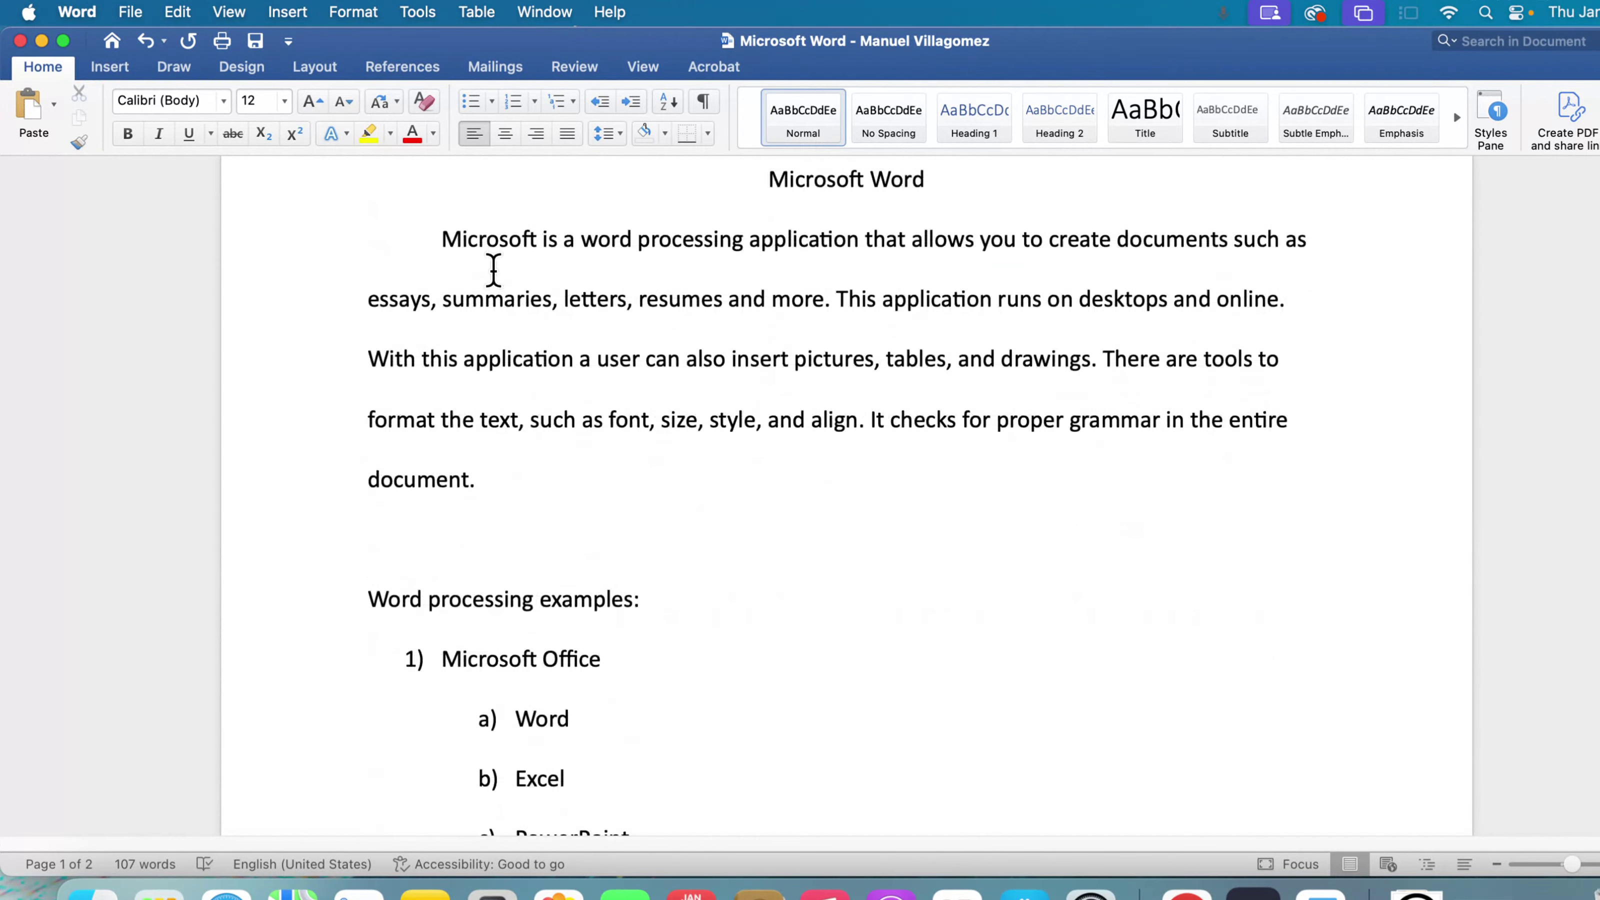
{"action": "scroll", "coordinate": [495, 274], "scroll_direction": "up", "scroll_amount": 6}
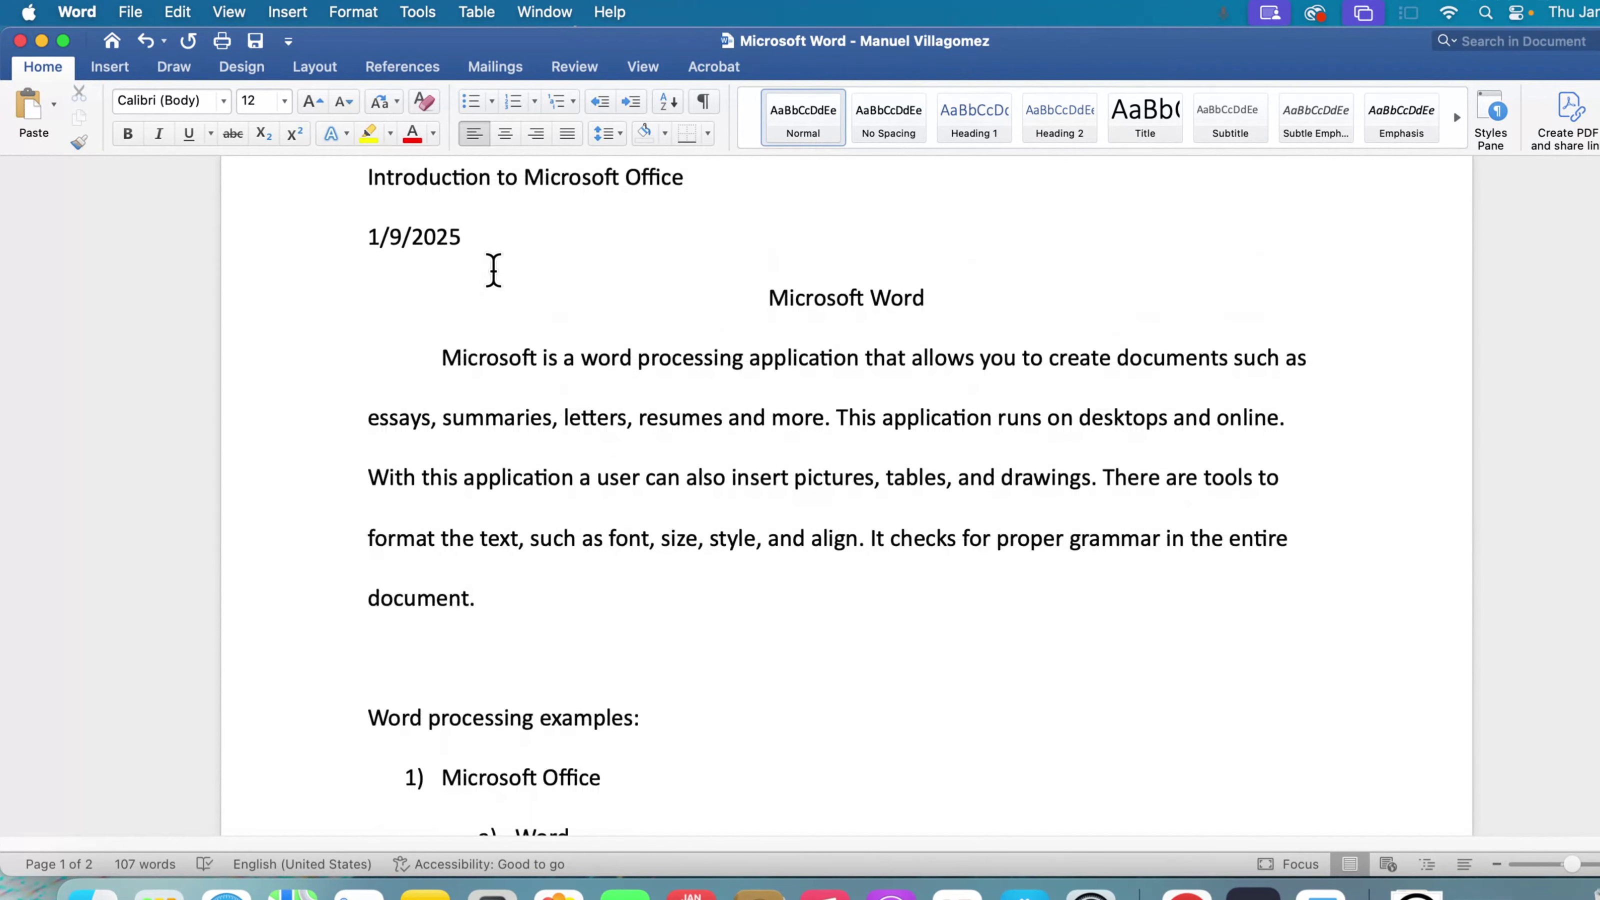
{"action": "scroll", "coordinate": [493, 269], "scroll_direction": "up", "scroll_amount": 1}
{"action": "scroll", "coordinate": [495, 268], "scroll_direction": "down", "scroll_amount": 7}
{"action": "scroll", "coordinate": [493, 268], "scroll_direction": "down", "scroll_amount": 5}
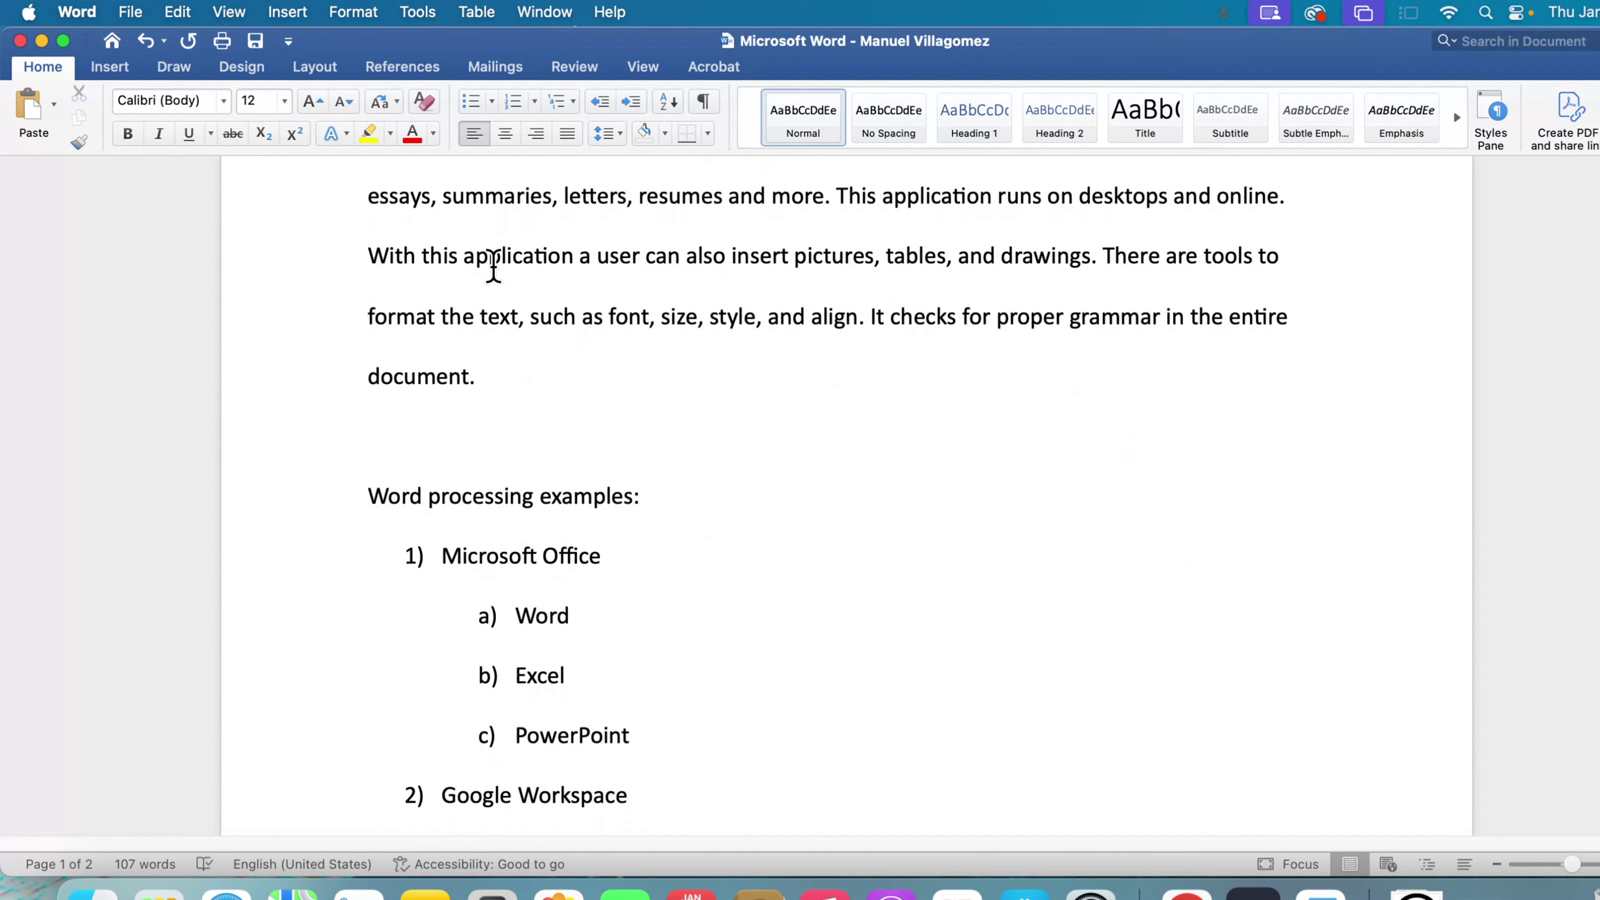
{"action": "scroll", "coordinate": [527, 419], "scroll_direction": "down", "scroll_amount": 1}
{"action": "scroll", "coordinate": [526, 419], "scroll_direction": "down", "scroll_amount": 10}
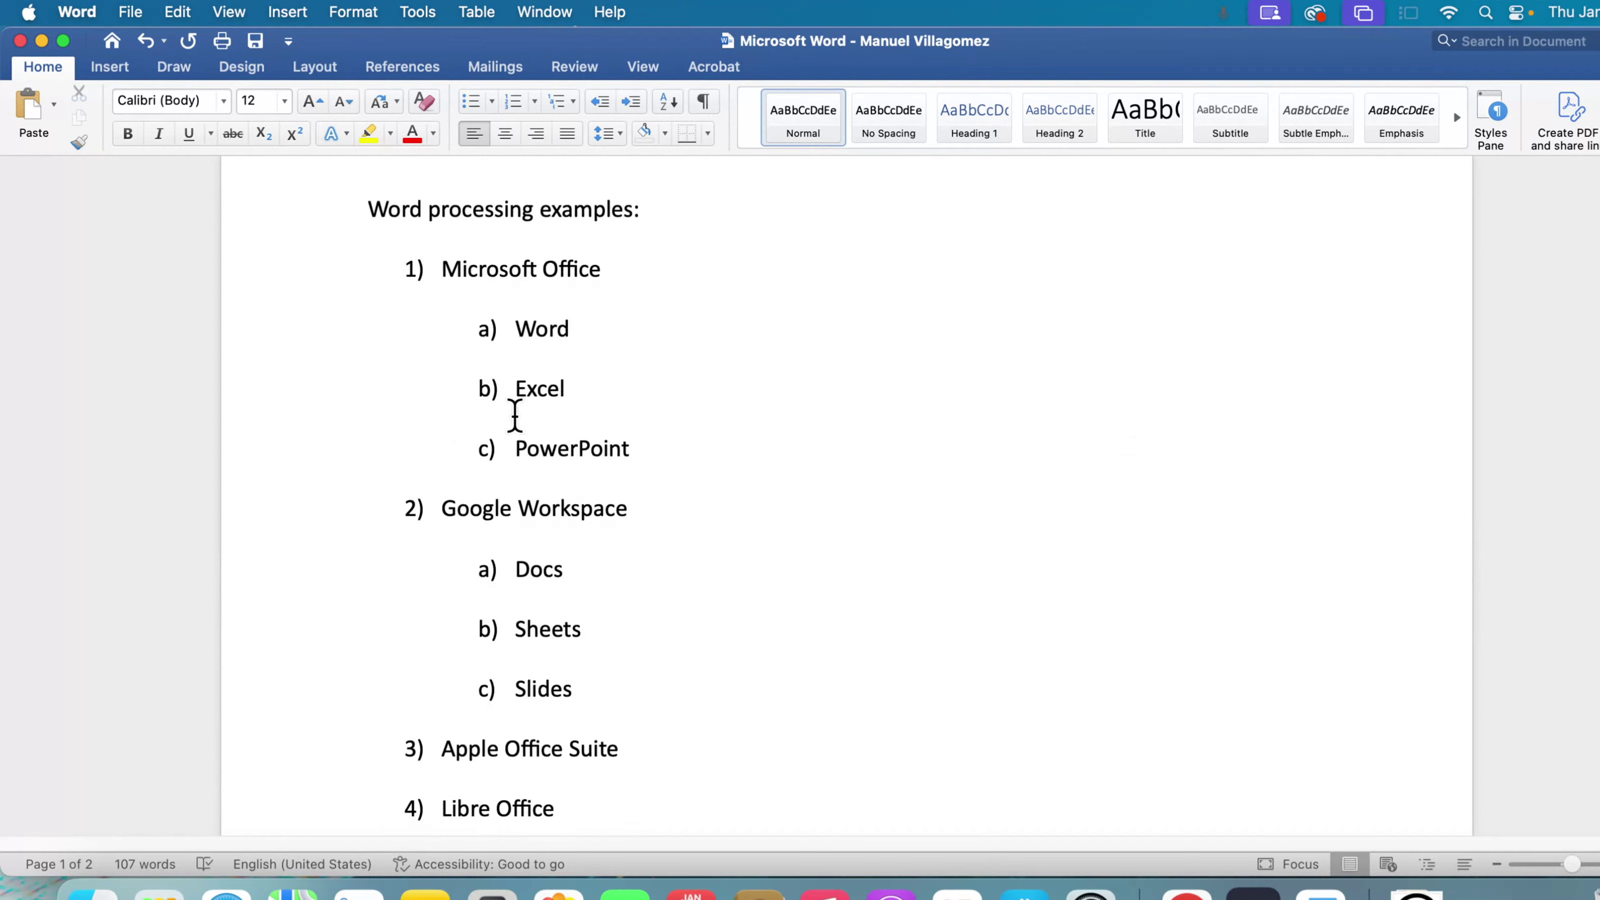
{"action": "scroll", "coordinate": [516, 406], "scroll_direction": "down", "scroll_amount": 5}
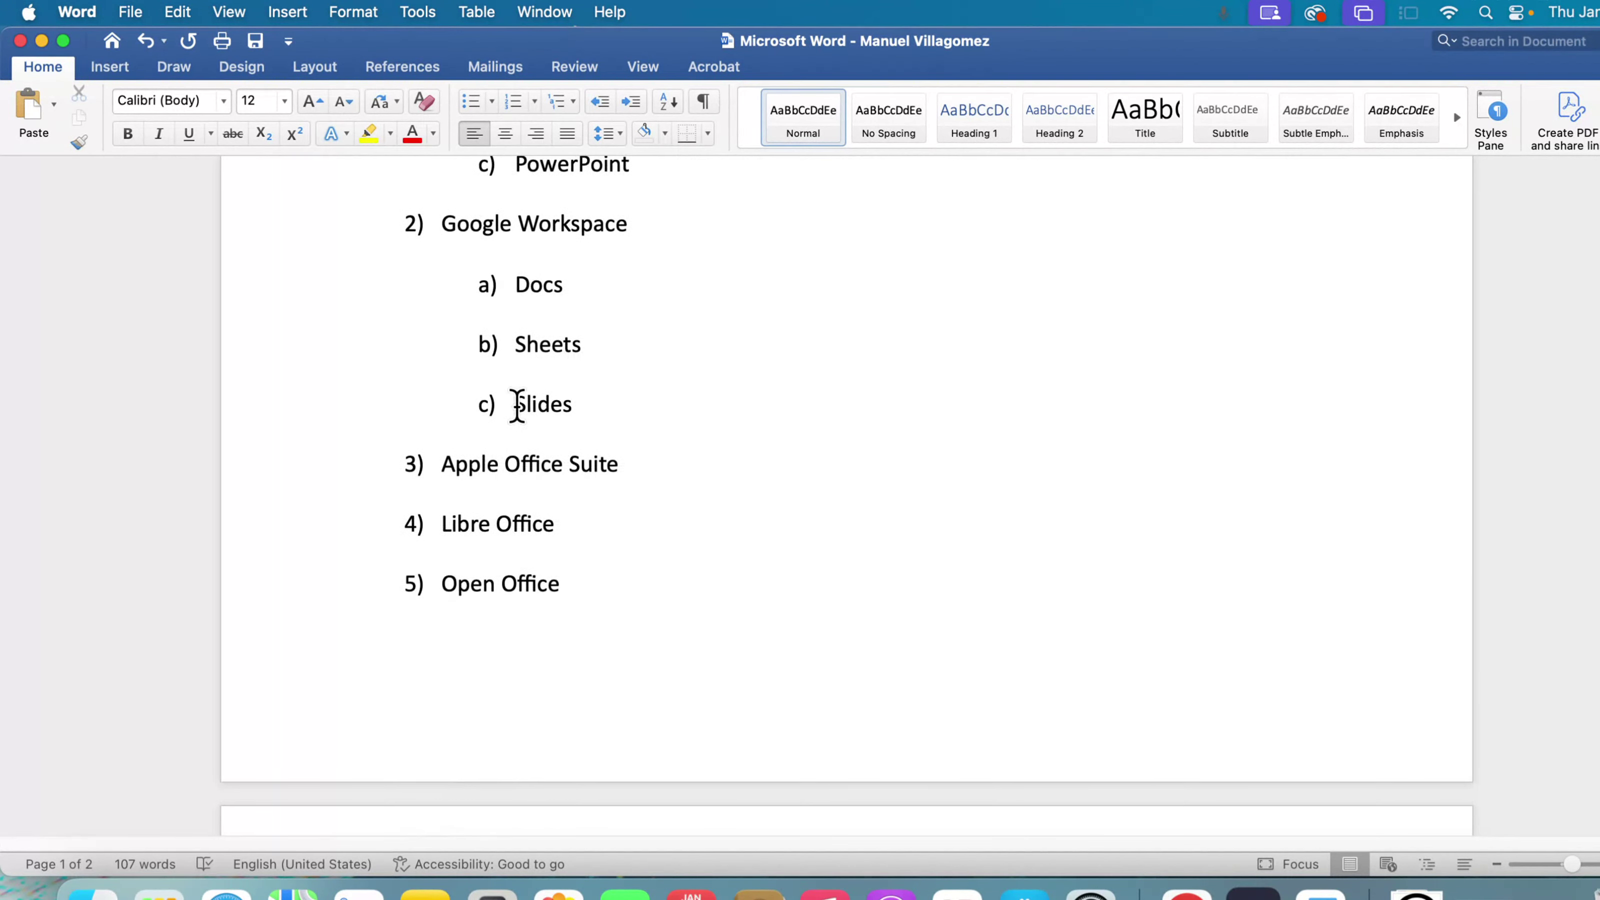
{"action": "scroll", "coordinate": [516, 403], "scroll_direction": "up", "scroll_amount": 1}
{"action": "scroll", "coordinate": [517, 404], "scroll_direction": "down", "scroll_amount": 3}
{"action": "scroll", "coordinate": [516, 400], "scroll_direction": "up", "scroll_amount": 20}
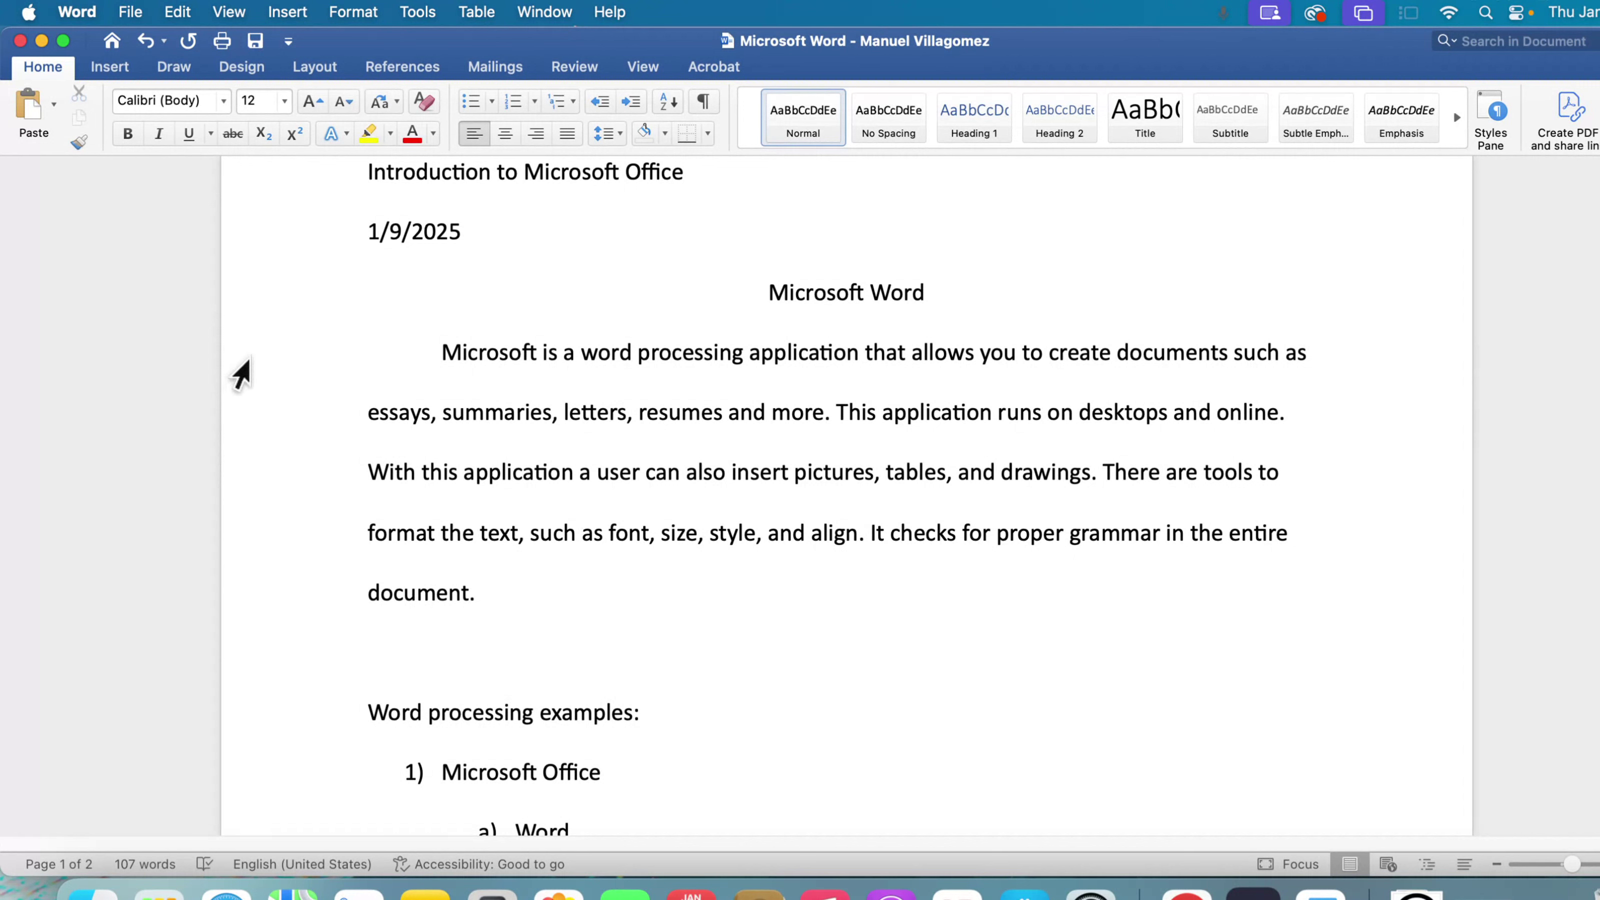
- Select individual lines of the body paragraph one at a time, finishing with the "Microsoft Word" title line
{"action": "left_click", "coordinate": [243, 362]}
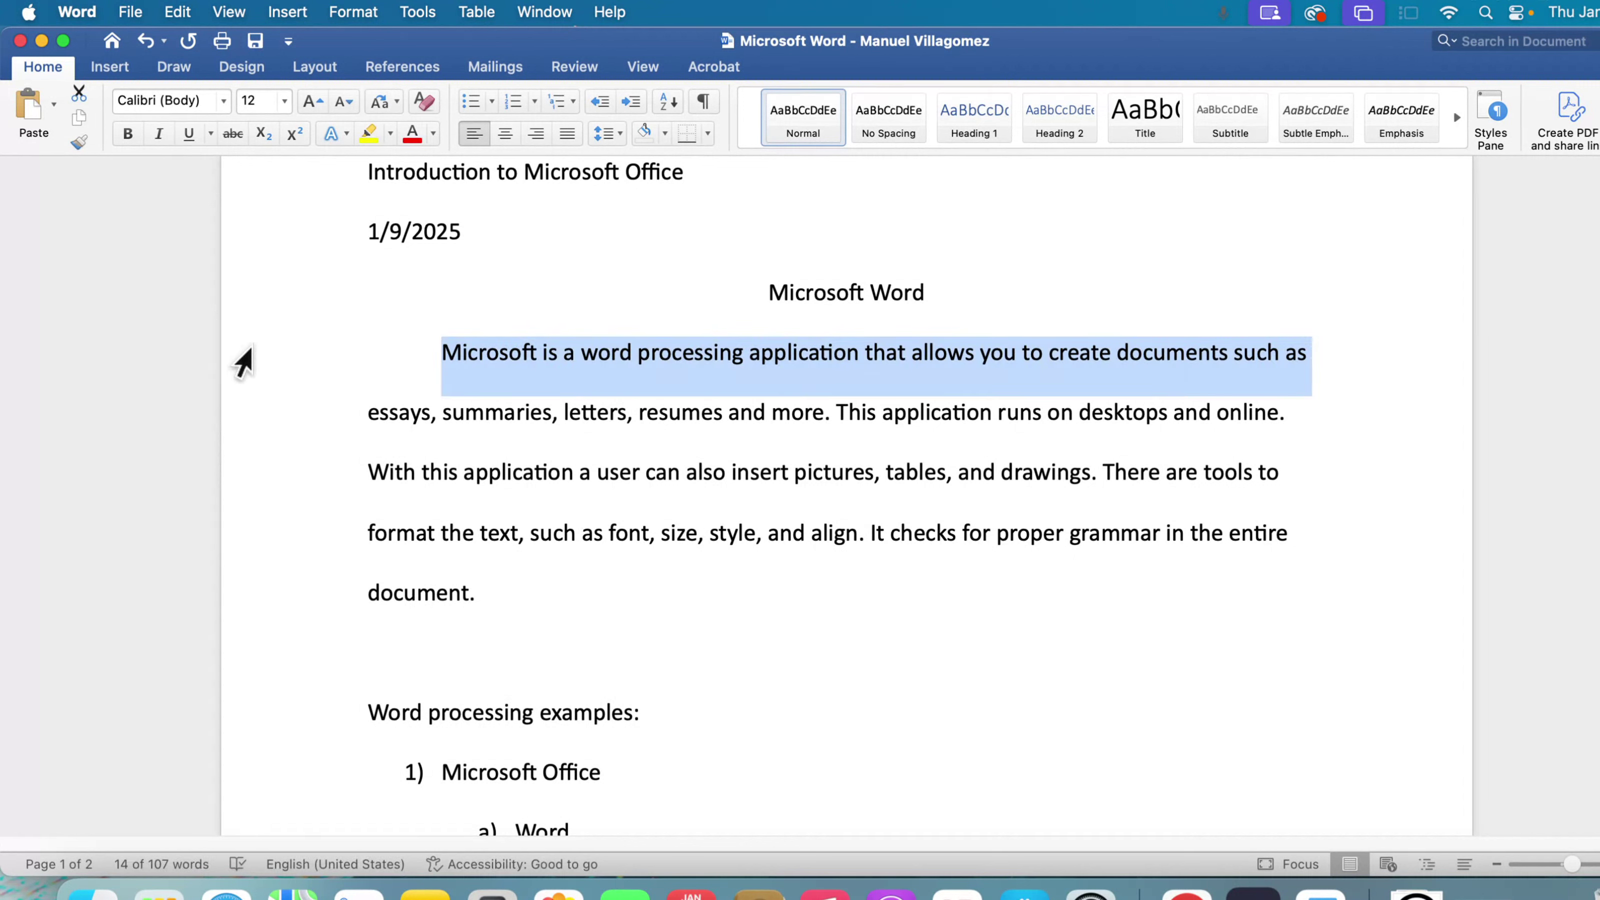
{"action": "left_click", "coordinate": [246, 435]}
{"action": "left_click", "coordinate": [255, 494]}
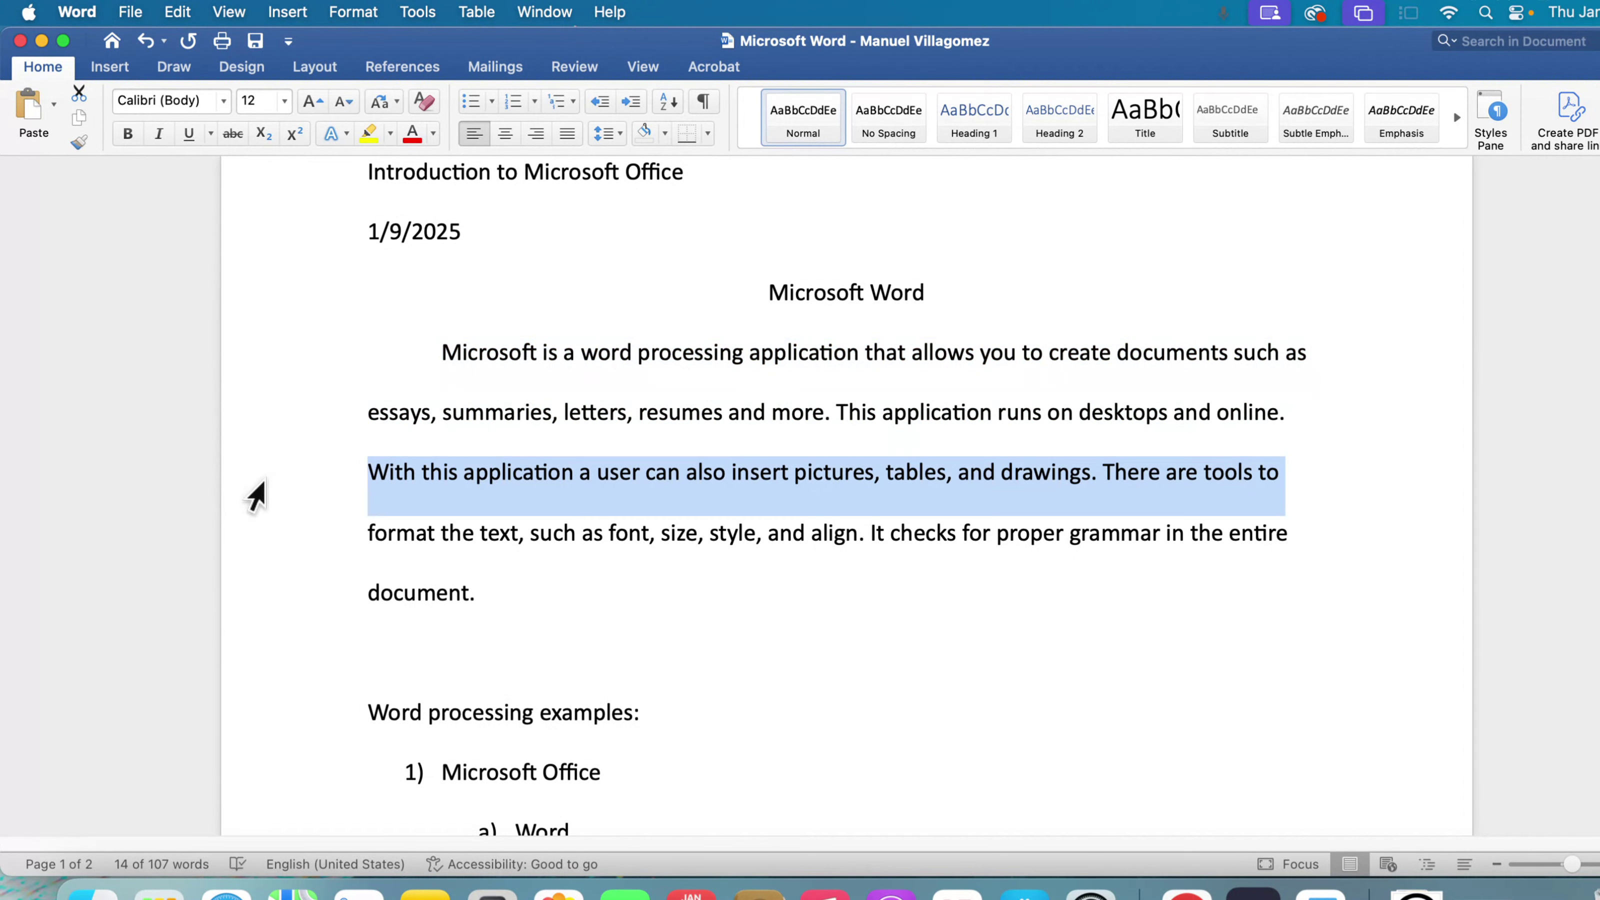
{"action": "left_click", "coordinate": [258, 542]}
{"action": "left_click", "coordinate": [261, 607]}
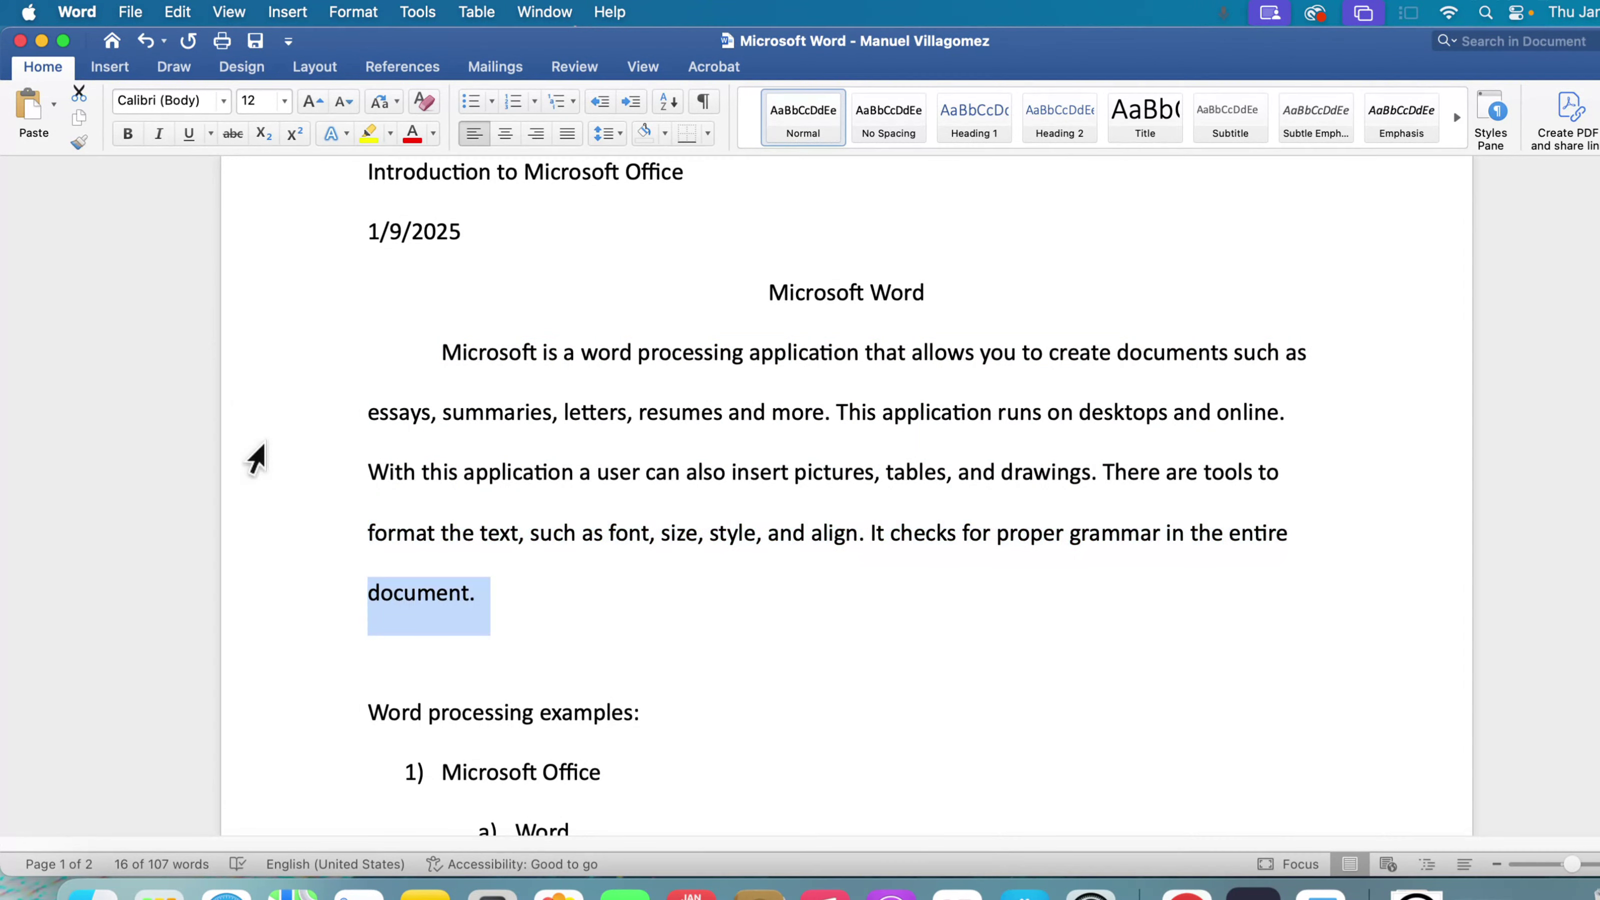
{"action": "left_click", "coordinate": [252, 413]}
{"action": "left_click", "coordinate": [249, 341]}
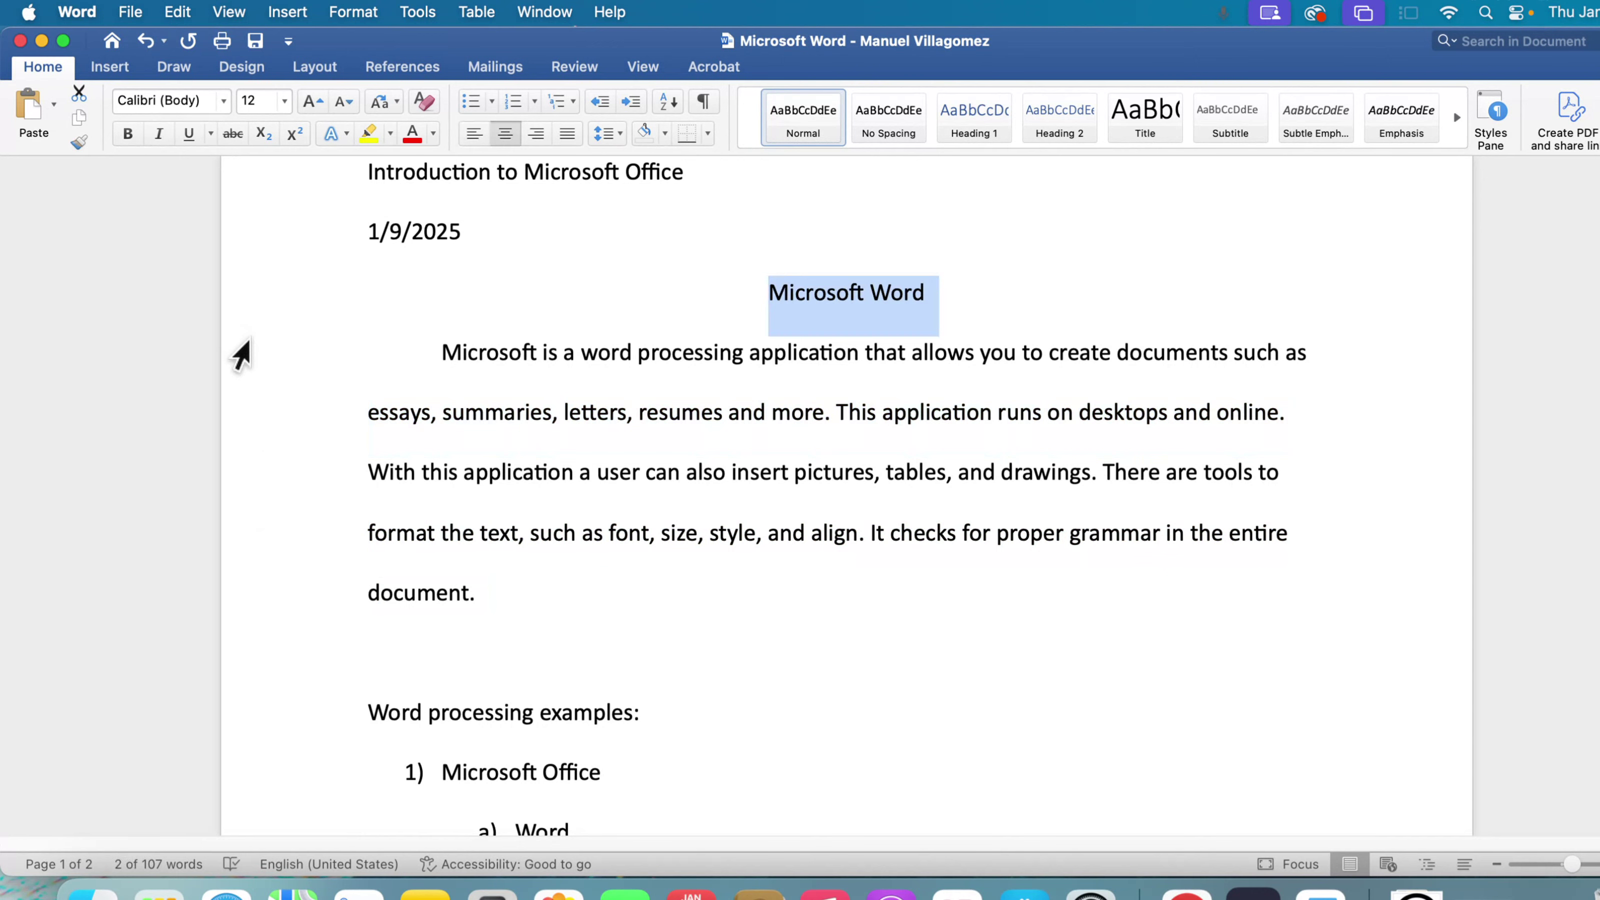
- Select the entire body paragraph below the title, and switch the selection to the "Microsoft Word" title line
{"action": "double_click", "coordinate": [243, 353]}
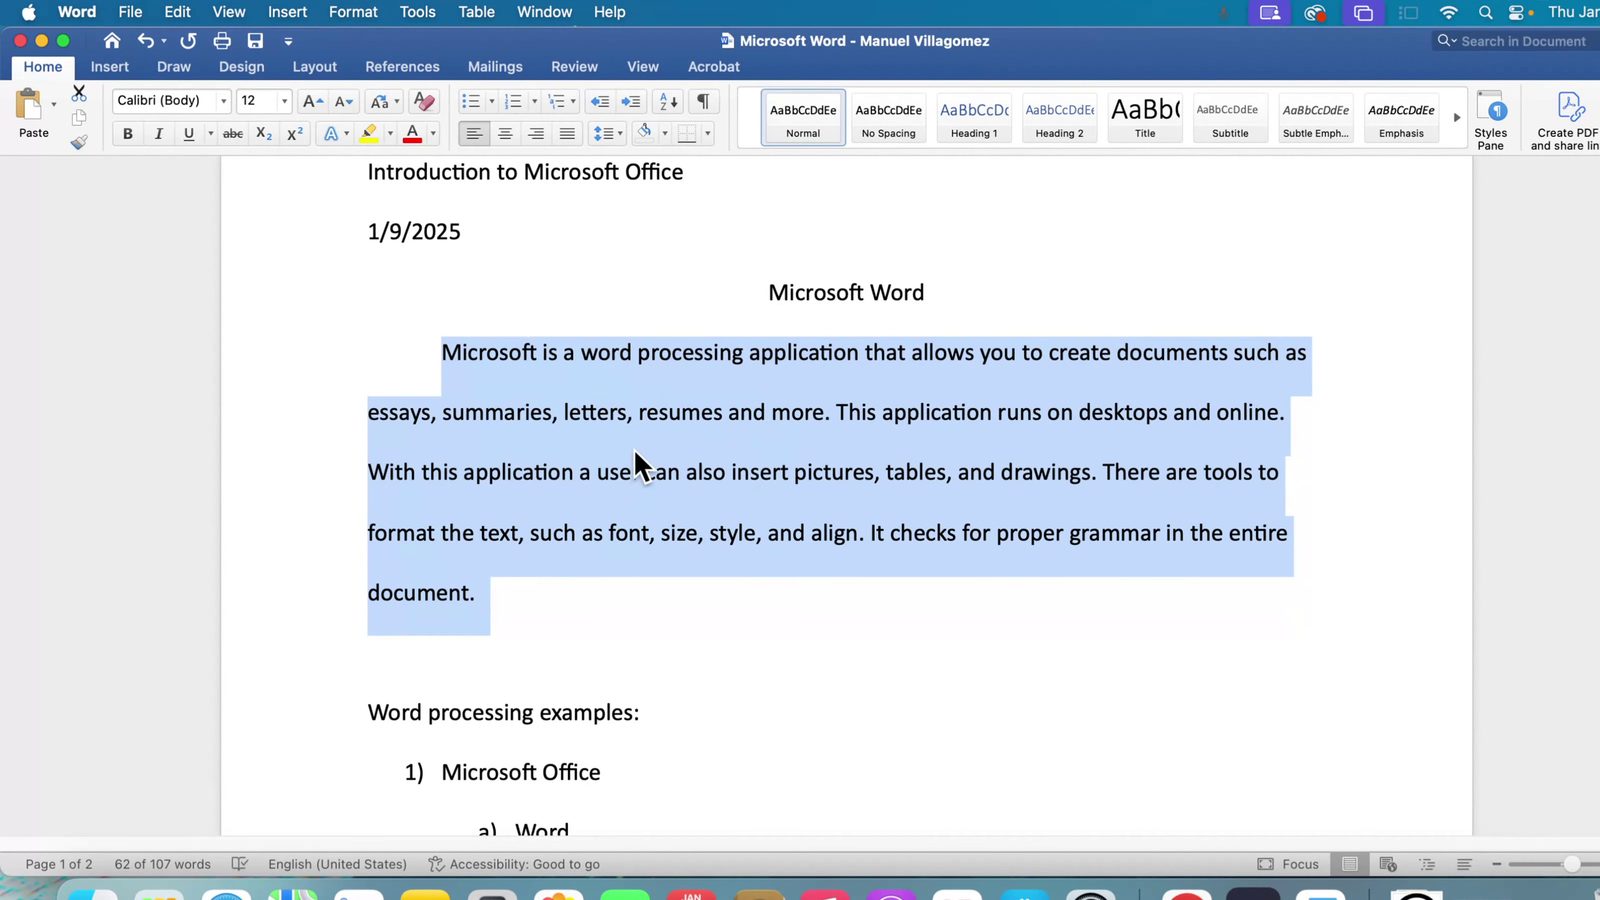
{"action": "left_click", "coordinate": [260, 323]}
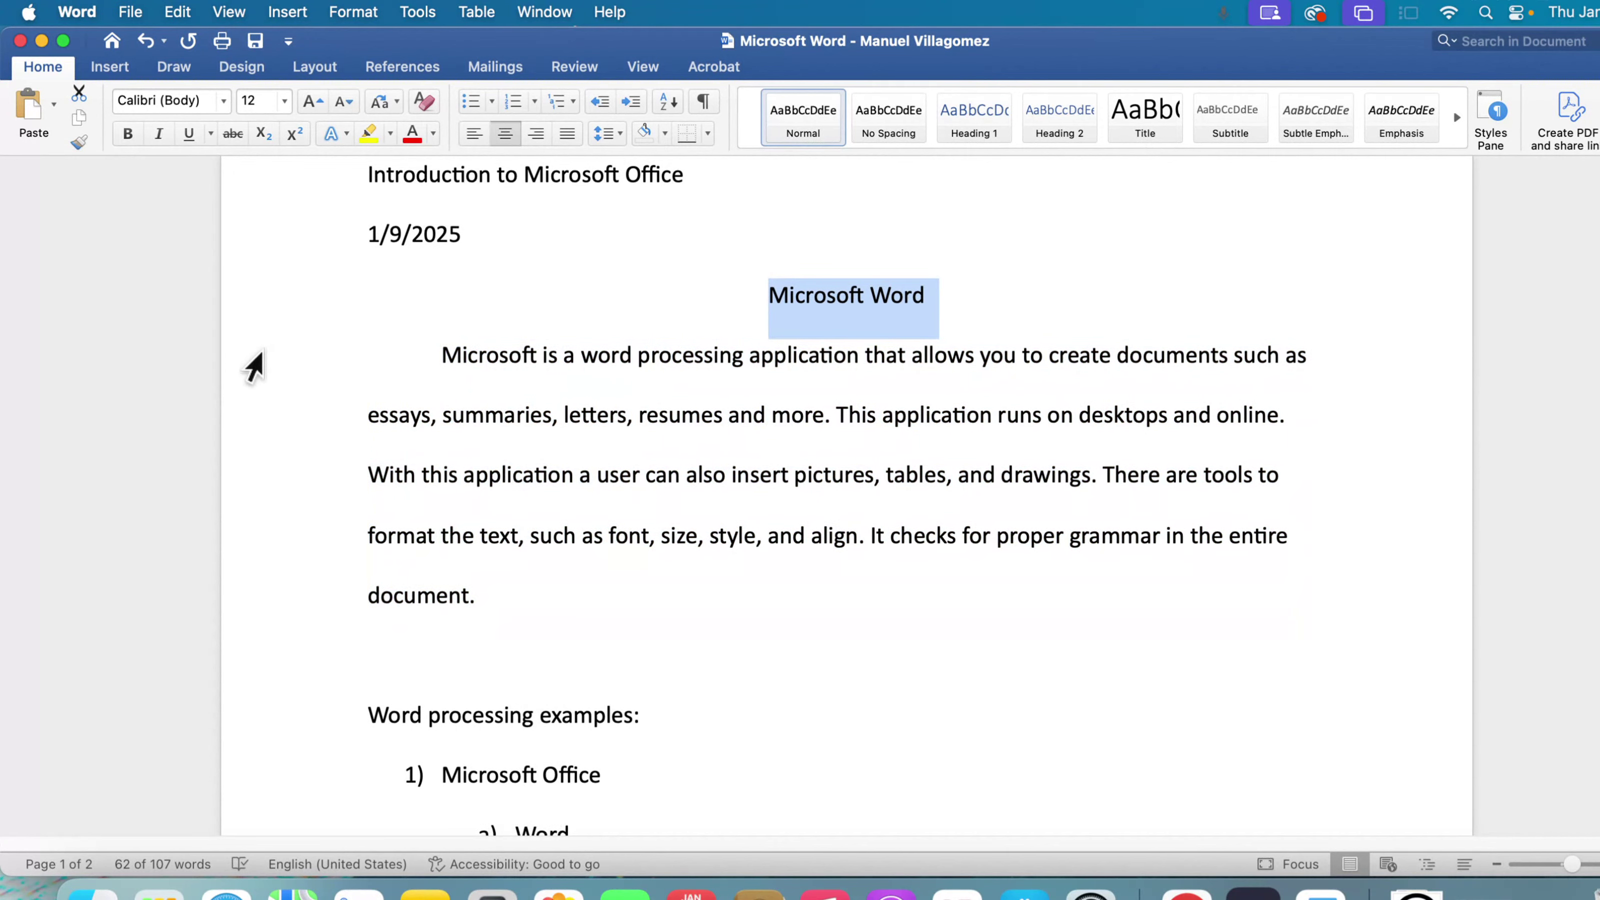
- Select the course title and date lines, and each line of the body paragraph one at a time, finishing with "document."
{"action": "left_click", "coordinate": [245, 240]}
{"action": "left_click", "coordinate": [261, 192]}
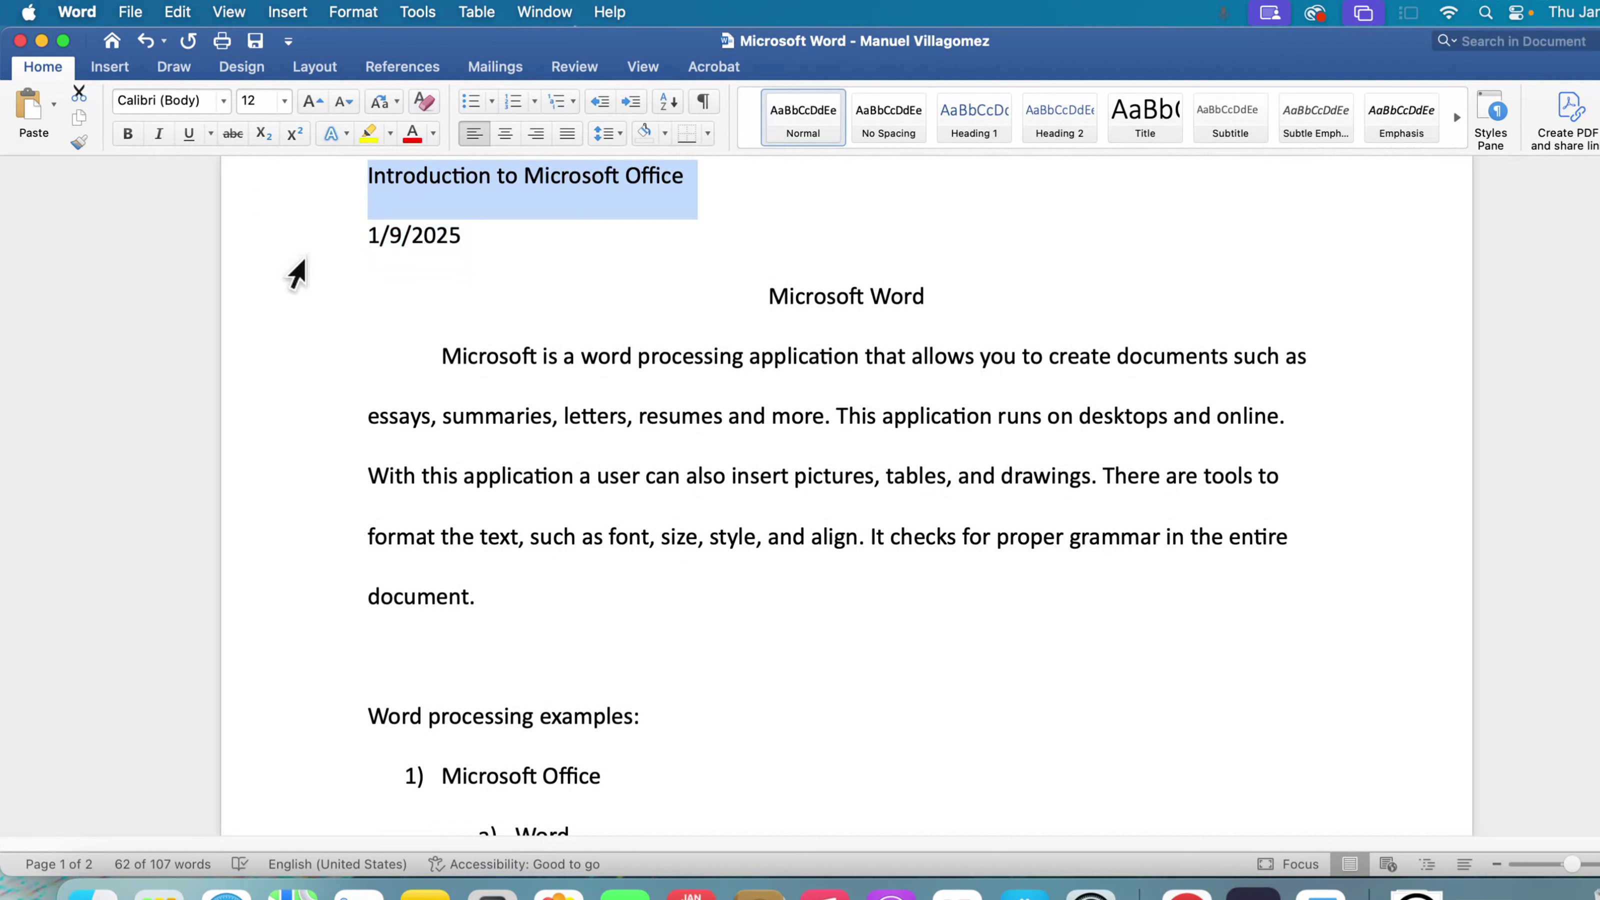
{"action": "left_click", "coordinate": [255, 238]}
{"action": "left_click", "coordinate": [255, 358]}
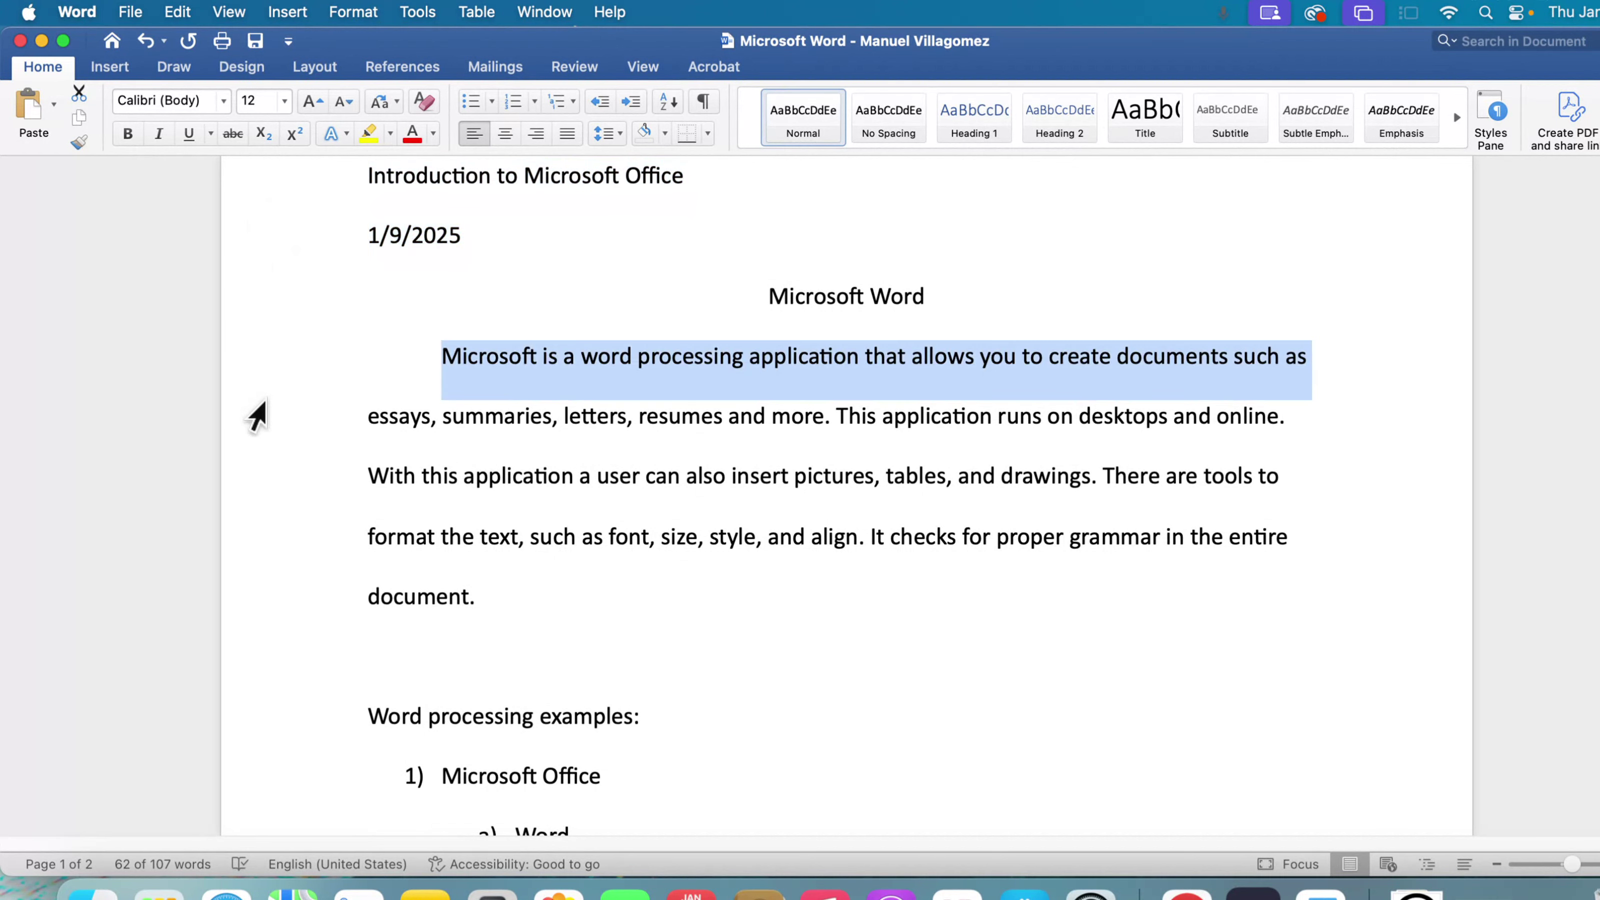
{"action": "left_click", "coordinate": [258, 417]}
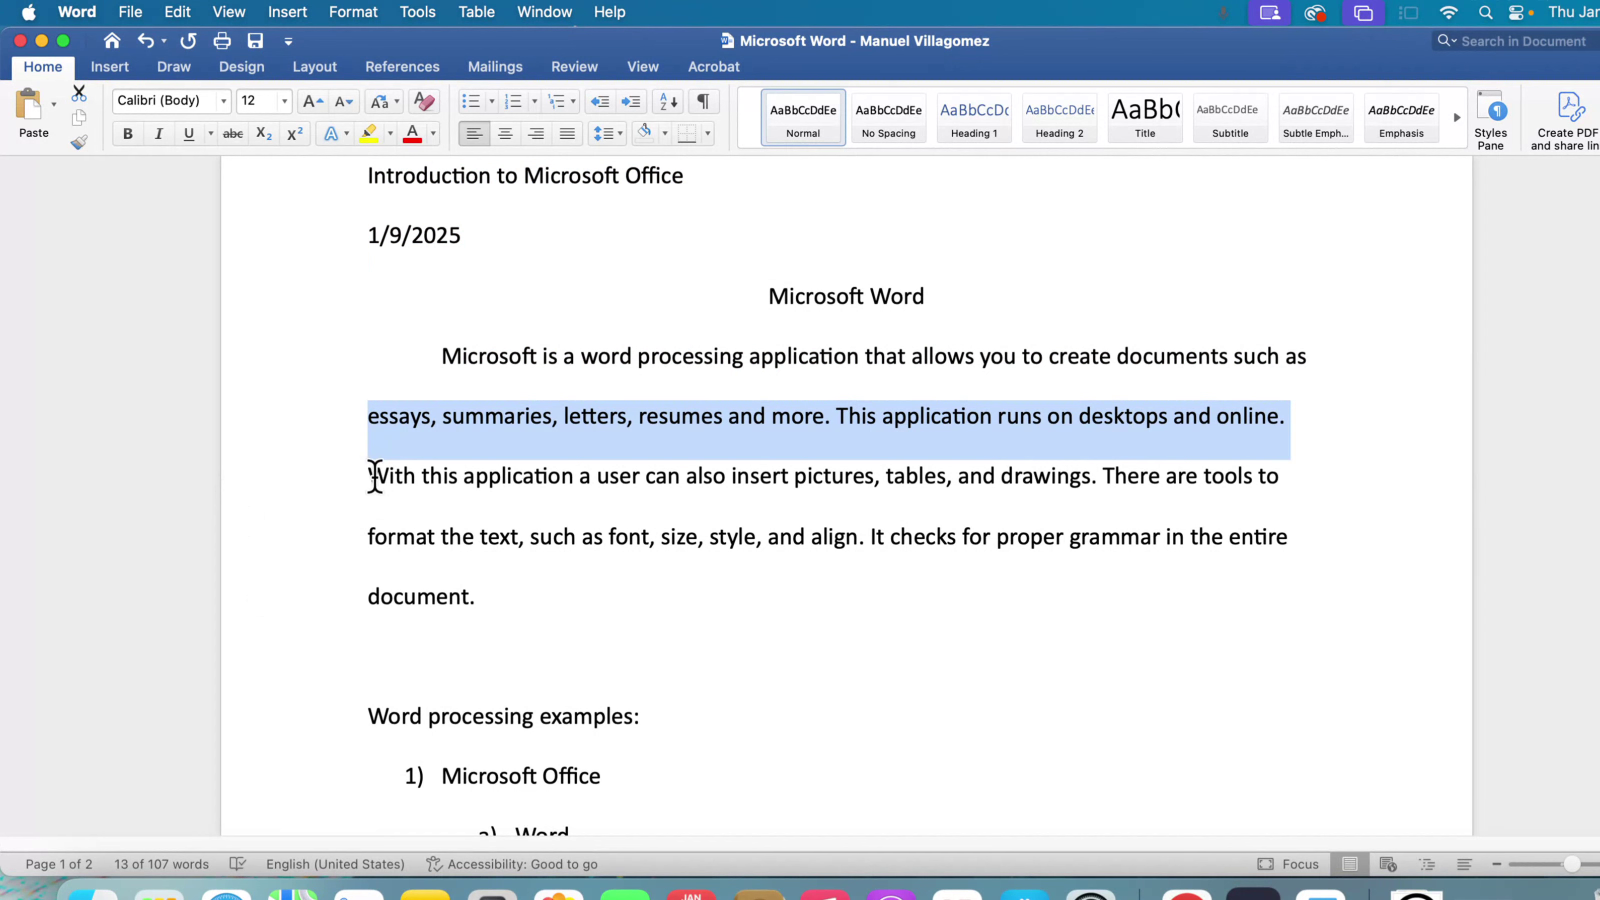
{"action": "left_click", "coordinate": [230, 477]}
{"action": "left_click", "coordinate": [257, 537]}
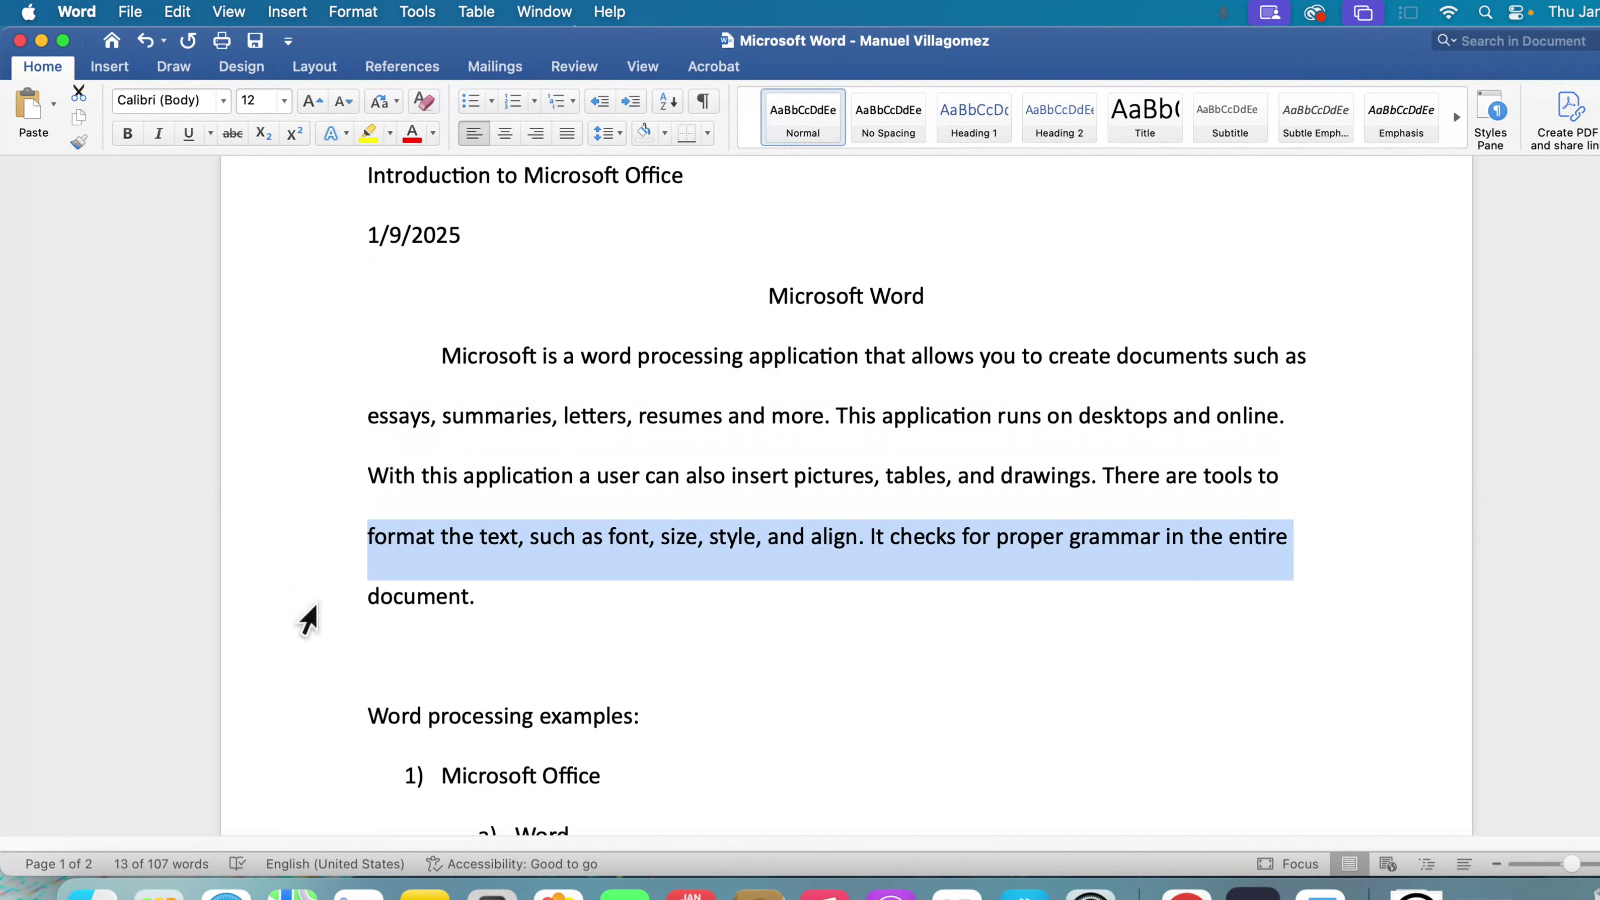
{"action": "left_click", "coordinate": [284, 604]}
- Switch to System Settings, view the Appearance options, and minimize the window to return to the document
{"action": "scroll", "coordinate": [308, 718], "scroll_direction": "down", "scroll_amount": 2}
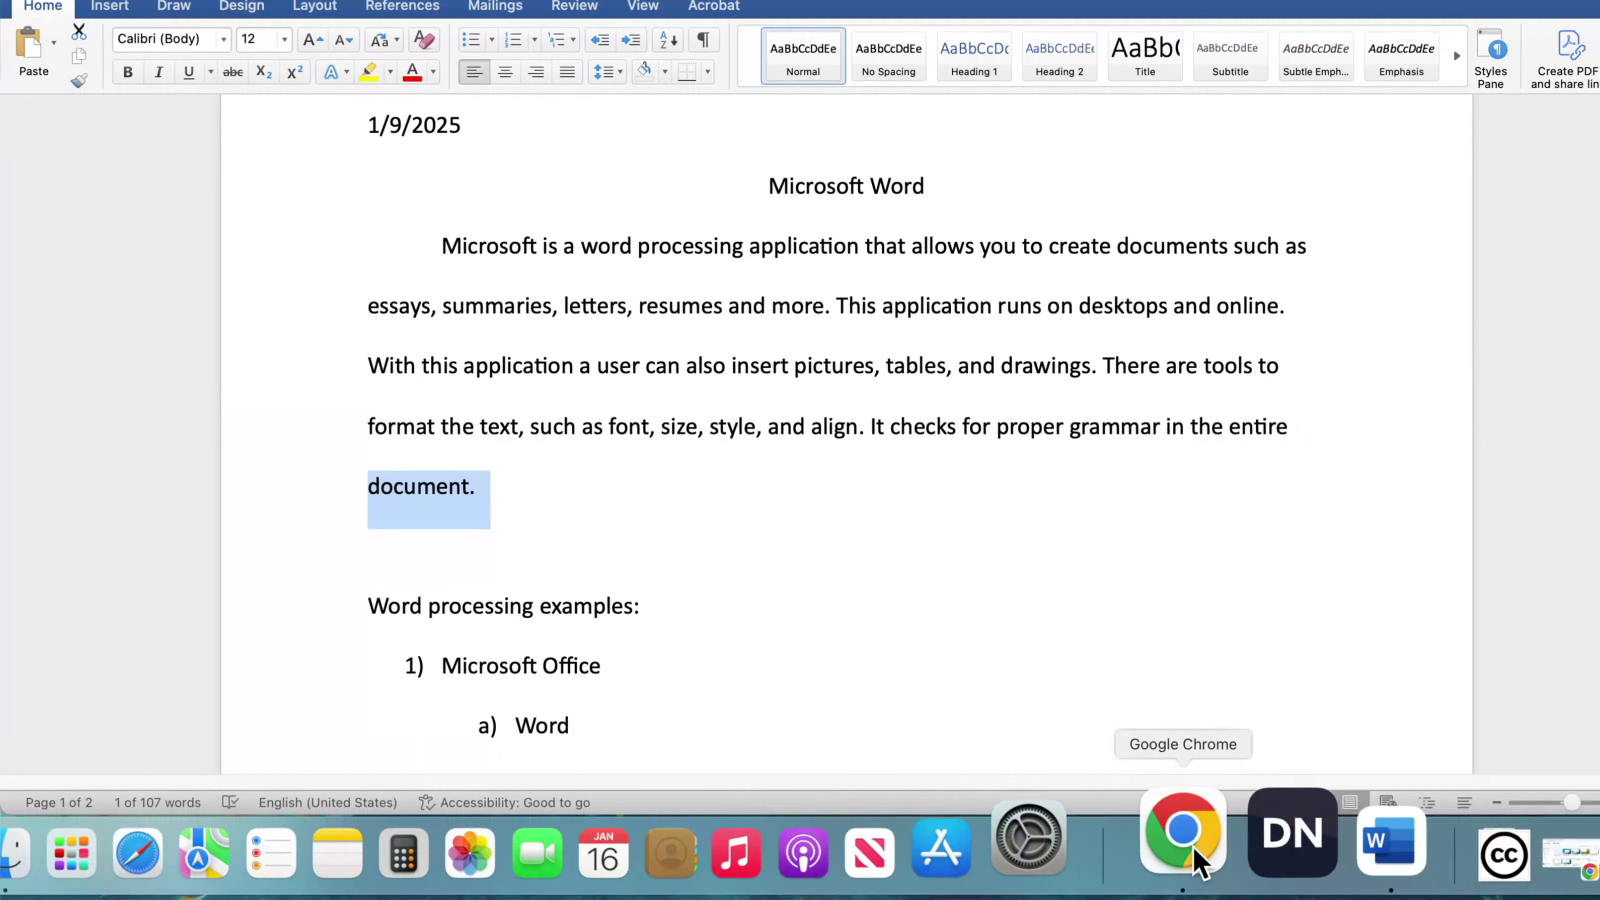
{"action": "left_click", "coordinate": [1094, 833]}
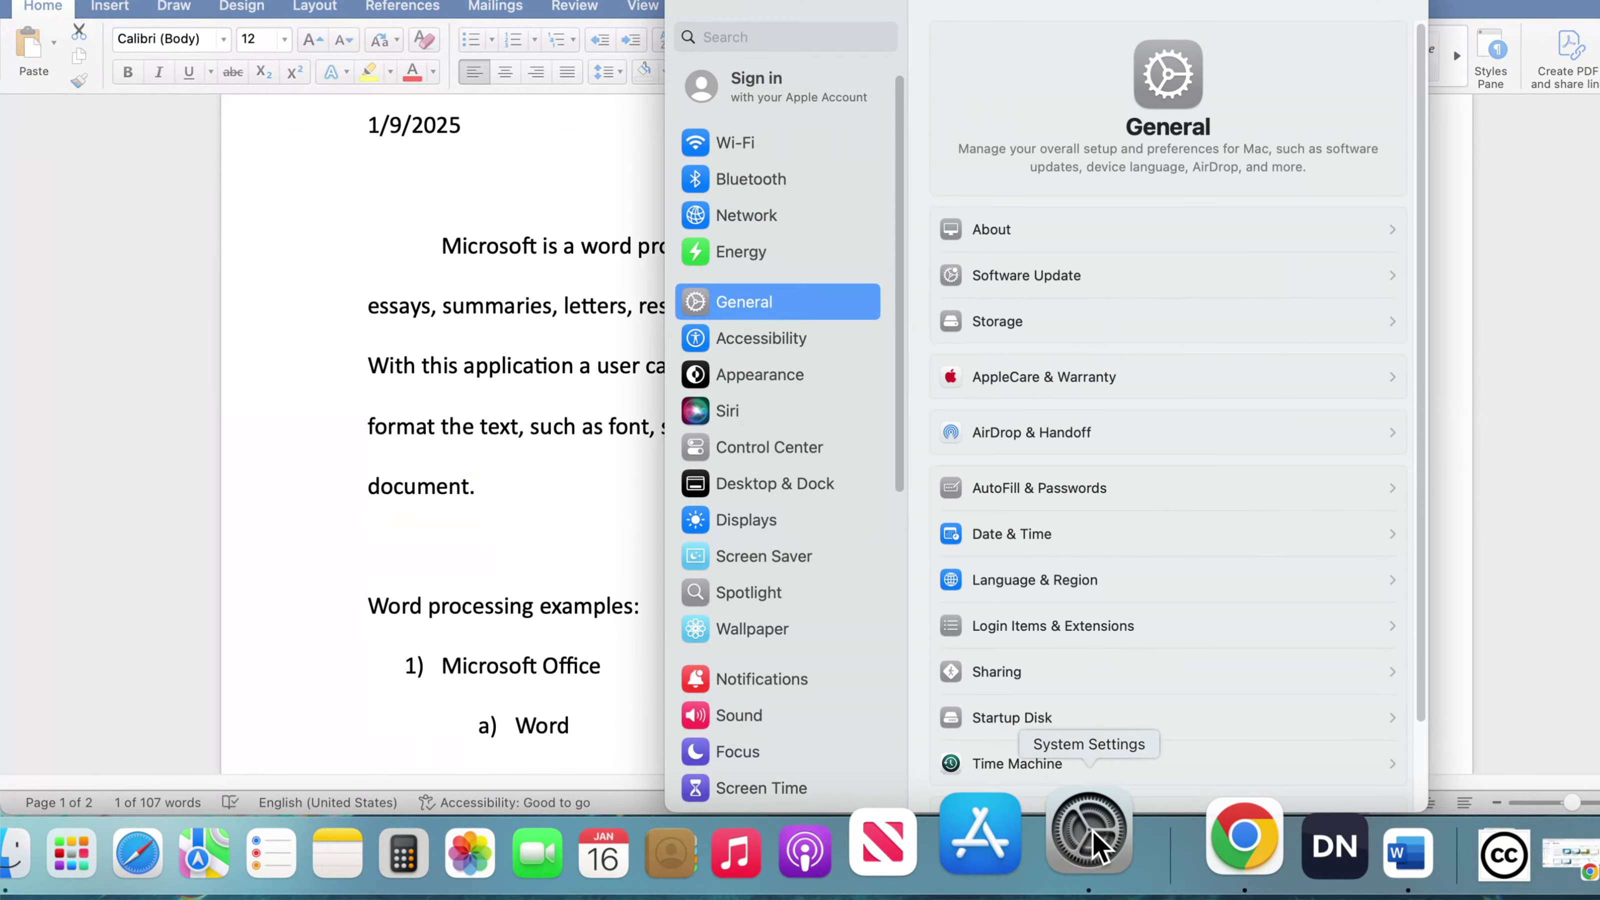
{"action": "left_click", "coordinate": [768, 375]}
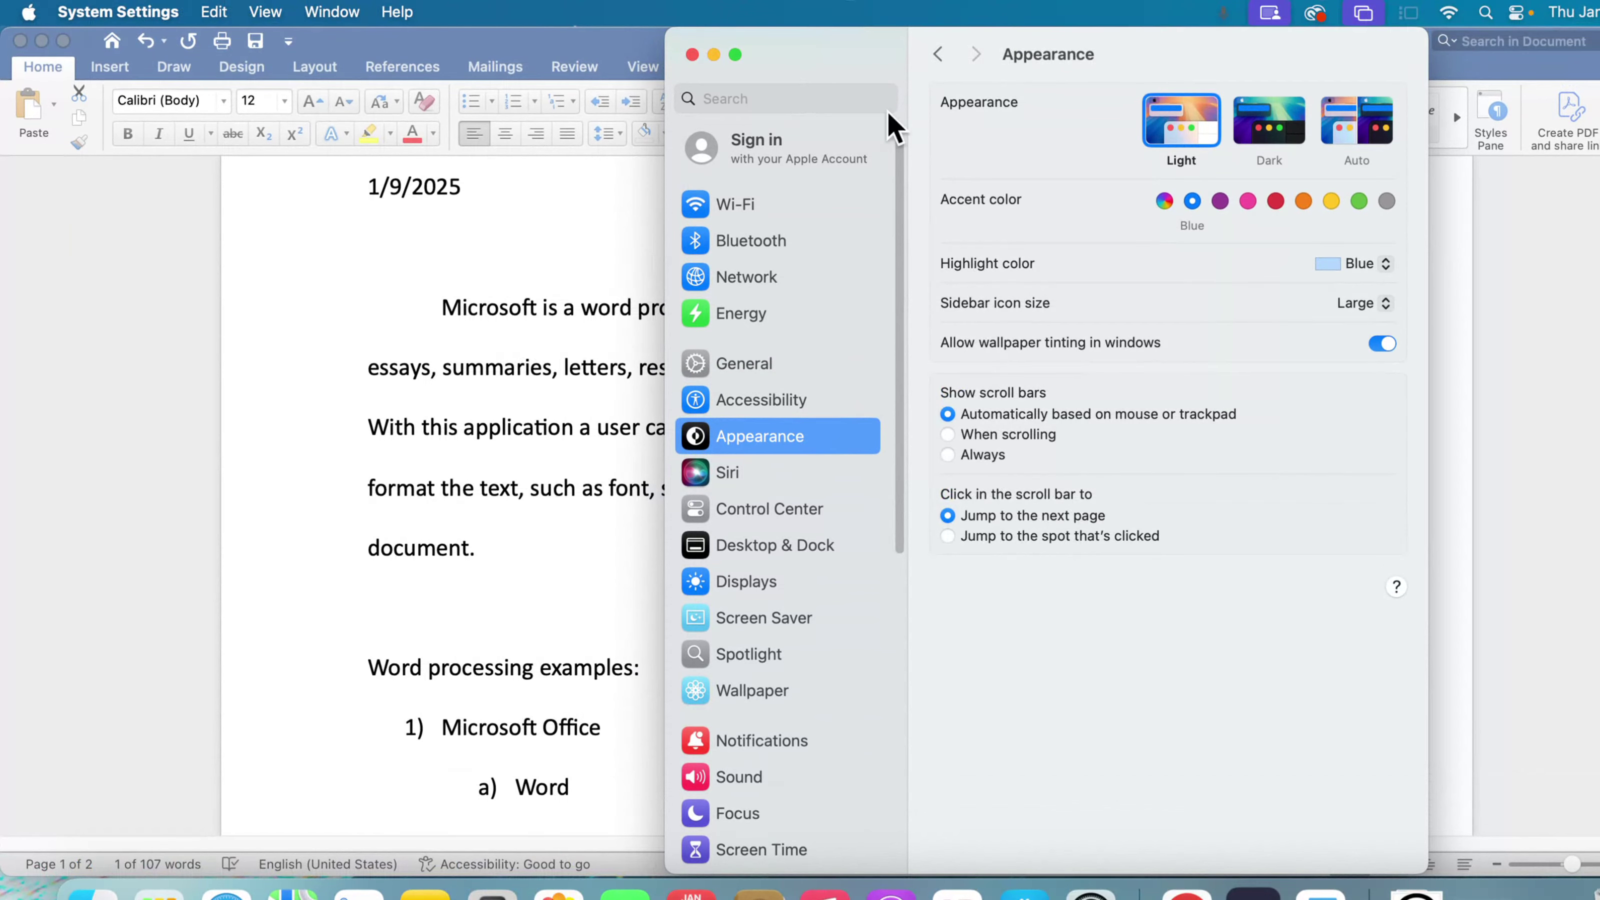
{"action": "left_click", "coordinate": [714, 55]}
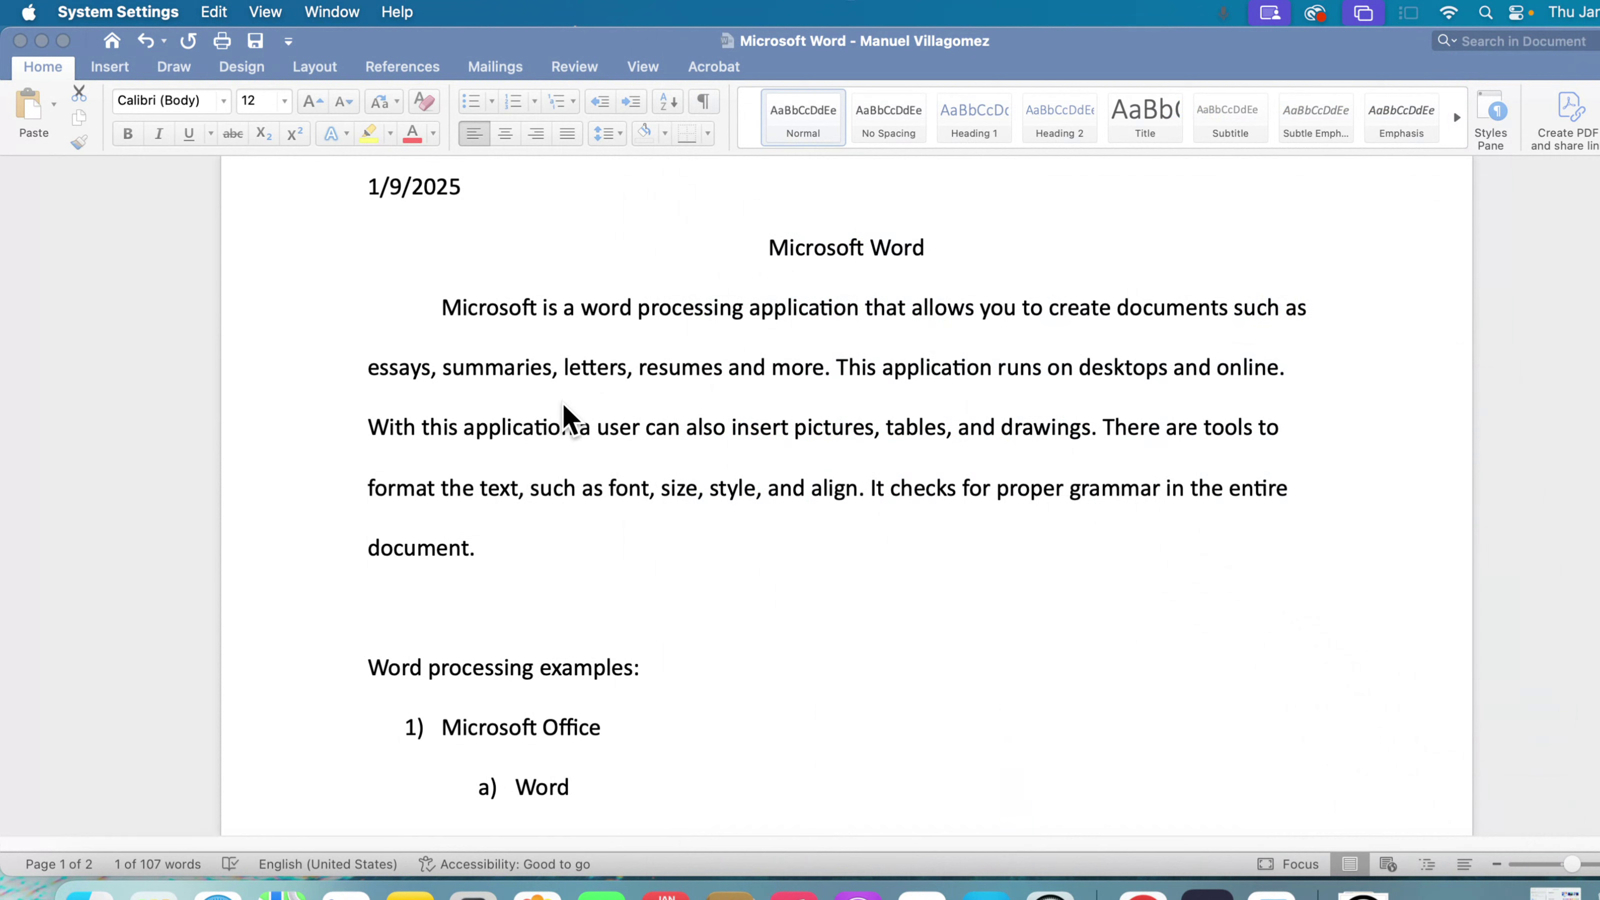
- Delete the sentence "This is a new paragraph." on page 2 together with the extra page
{"action": "scroll", "coordinate": [723, 602], "scroll_direction": "down", "scroll_amount": 3}
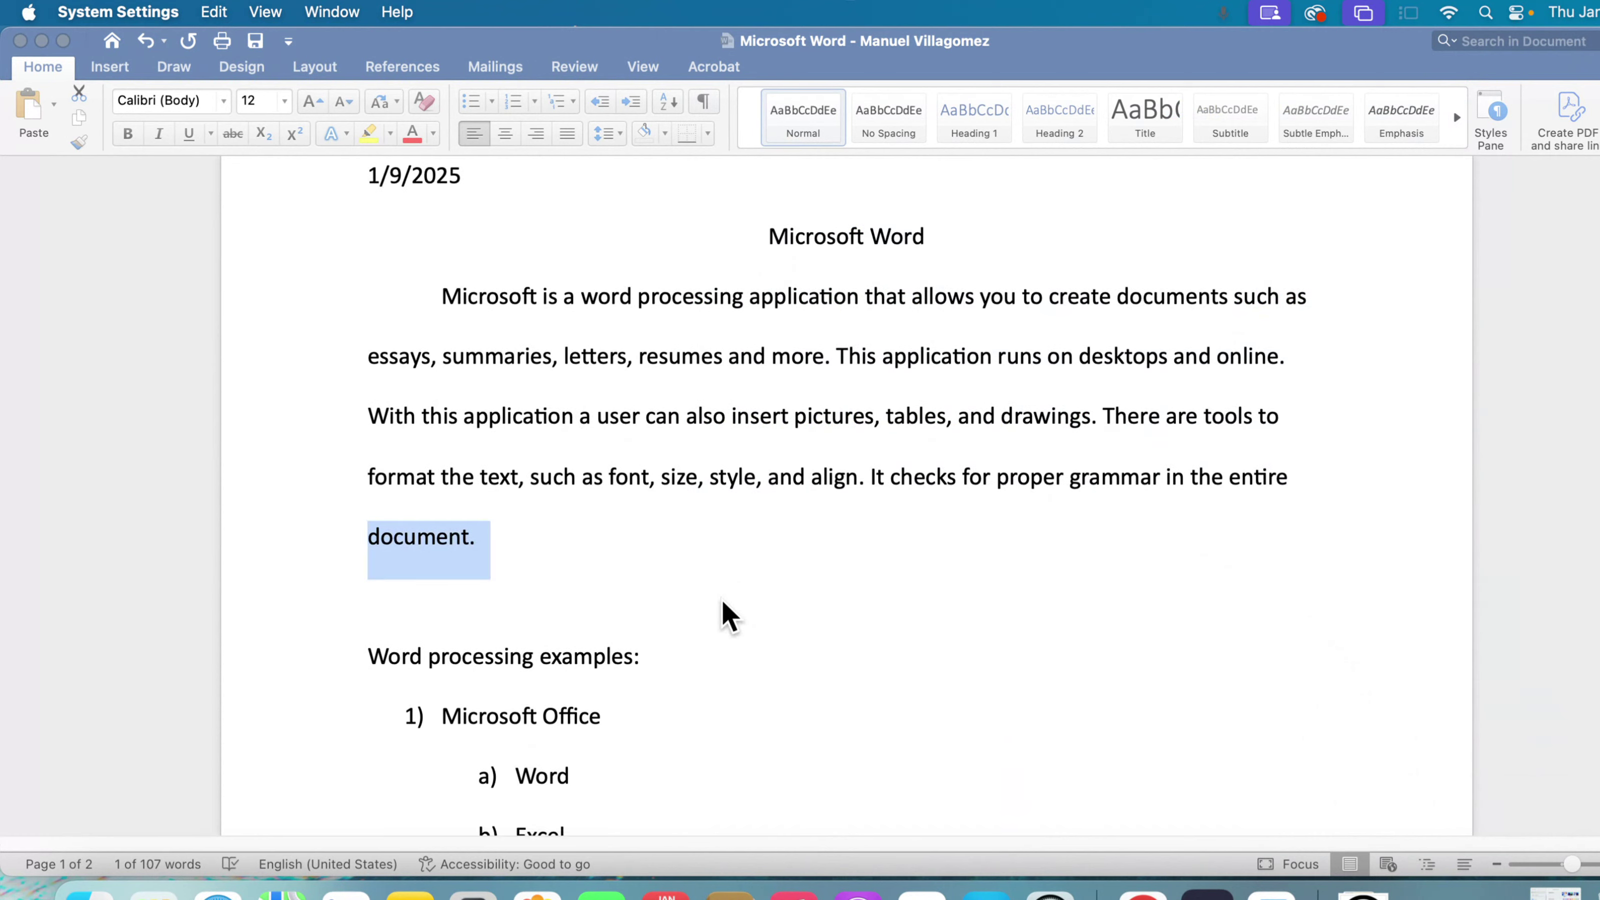
{"action": "scroll", "coordinate": [722, 602], "scroll_direction": "down", "scroll_amount": 15}
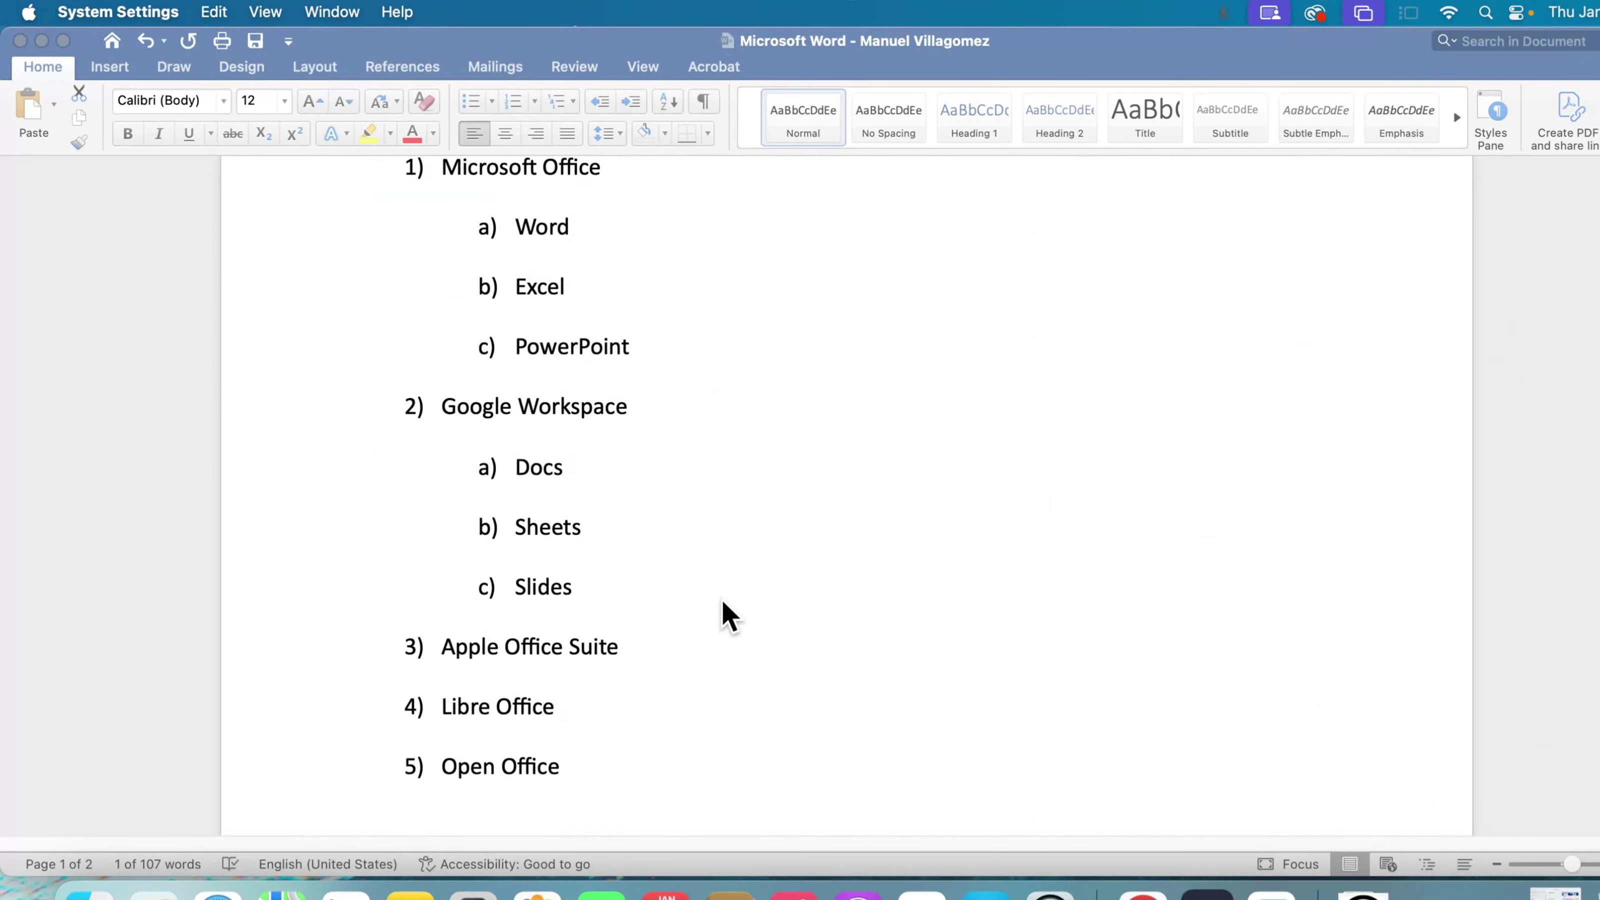
{"action": "scroll", "coordinate": [722, 602], "scroll_direction": "down", "scroll_amount": 6}
{"action": "scroll", "coordinate": [724, 603], "scroll_direction": "up", "scroll_amount": 10}
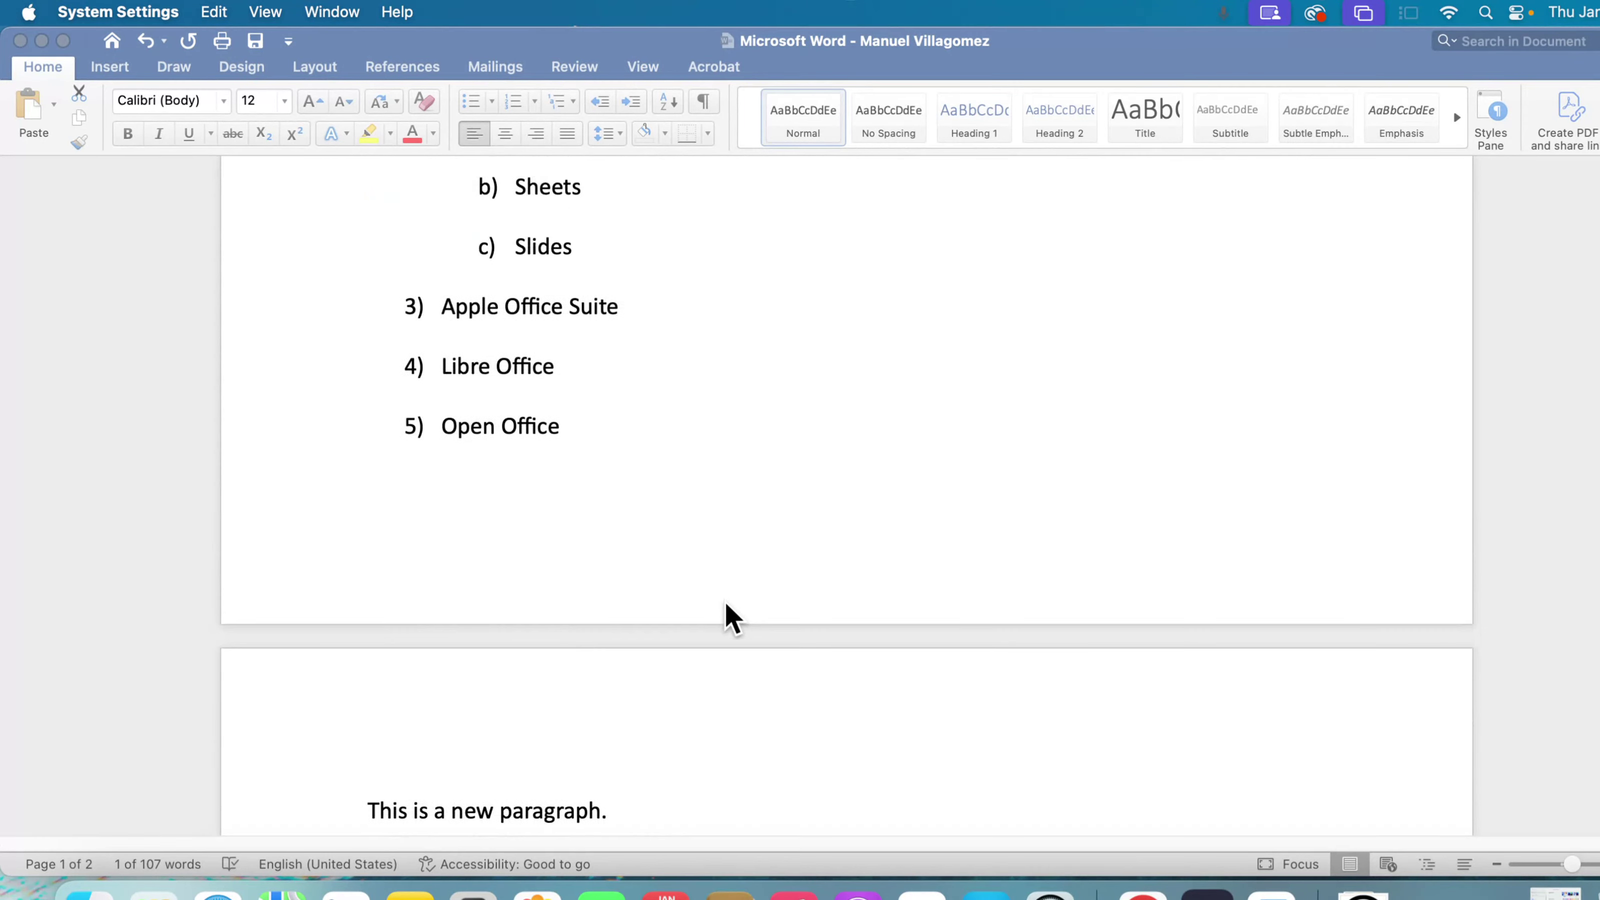
{"action": "scroll", "coordinate": [726, 605], "scroll_direction": "up", "scroll_amount": 12}
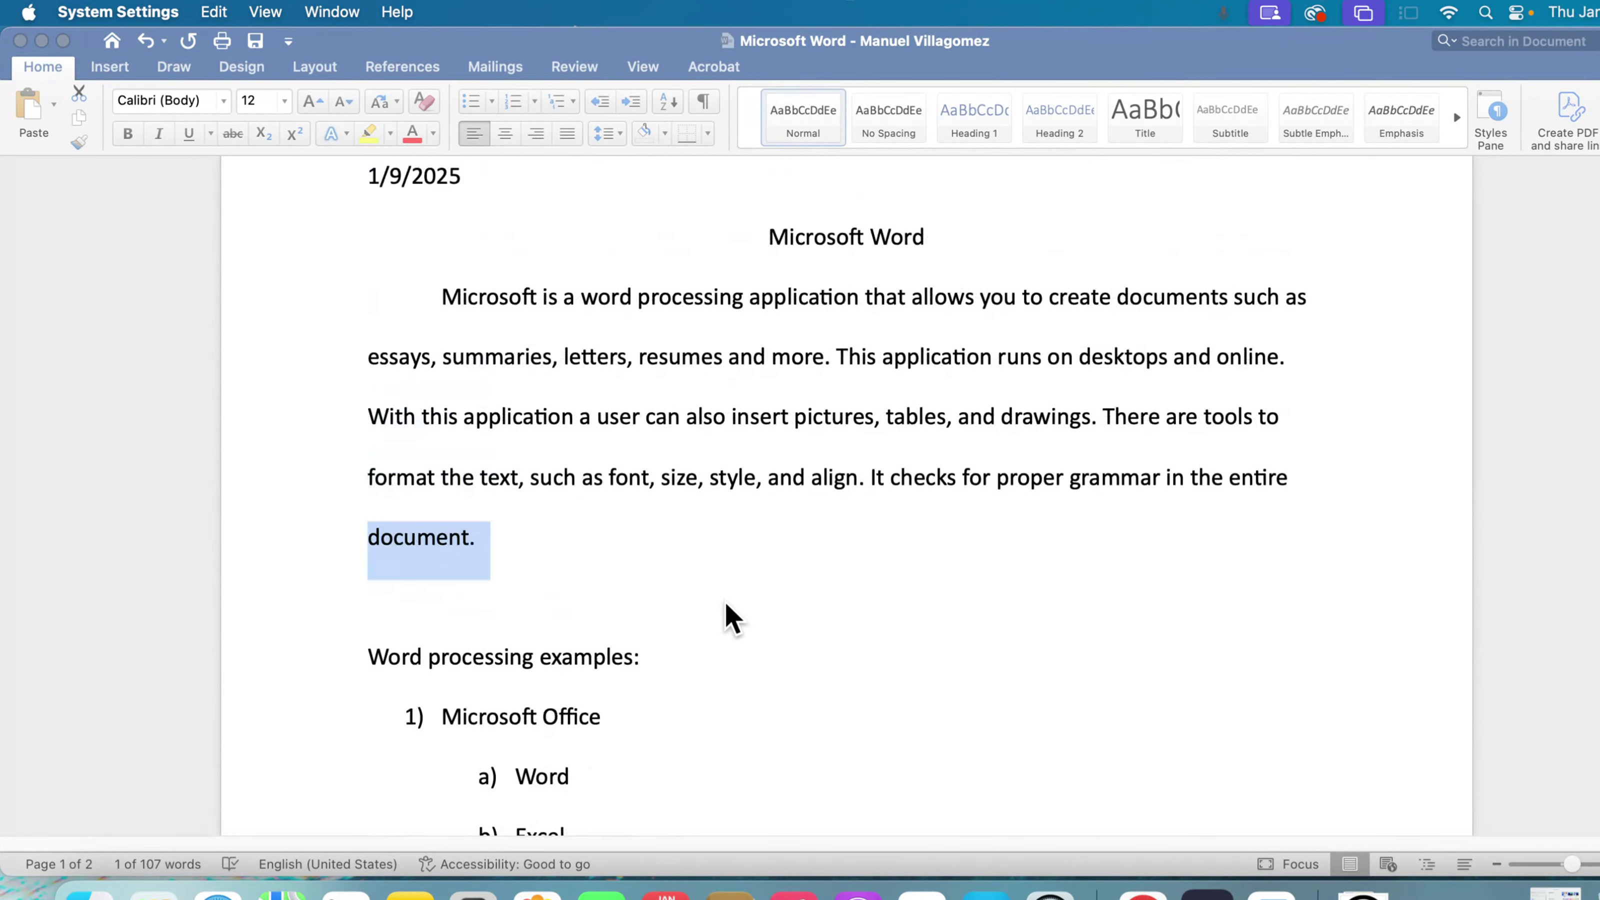
{"action": "scroll", "coordinate": [730, 618], "scroll_direction": "down", "scroll_amount": 8}
{"action": "scroll", "coordinate": [730, 617], "scroll_direction": "down", "scroll_amount": 10}
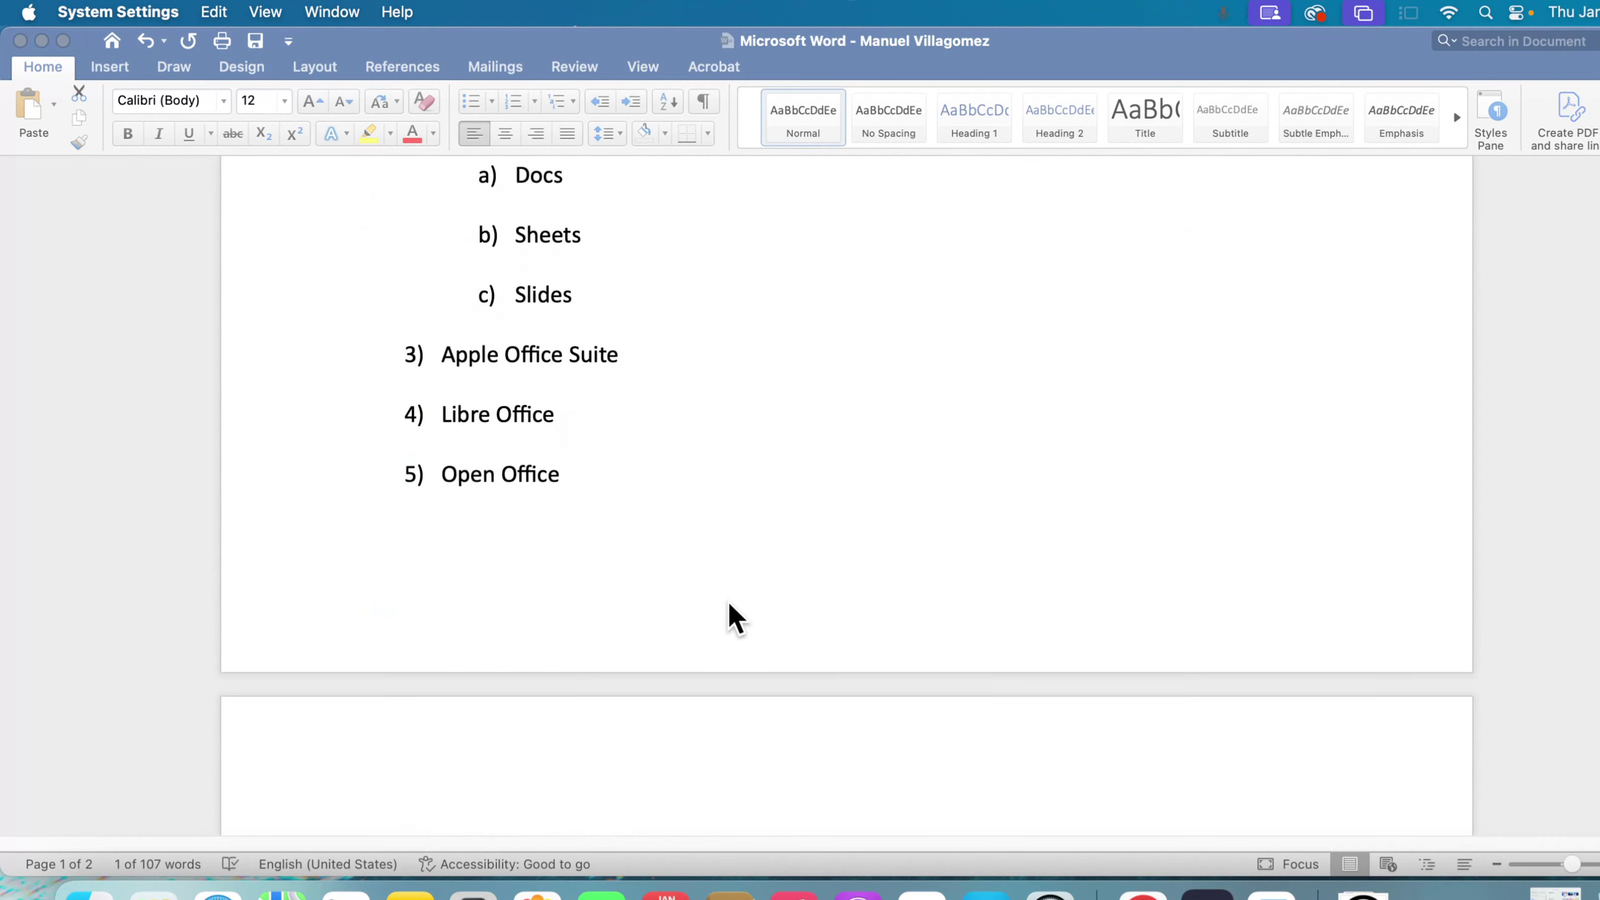
{"action": "left_click", "coordinate": [622, 636]}
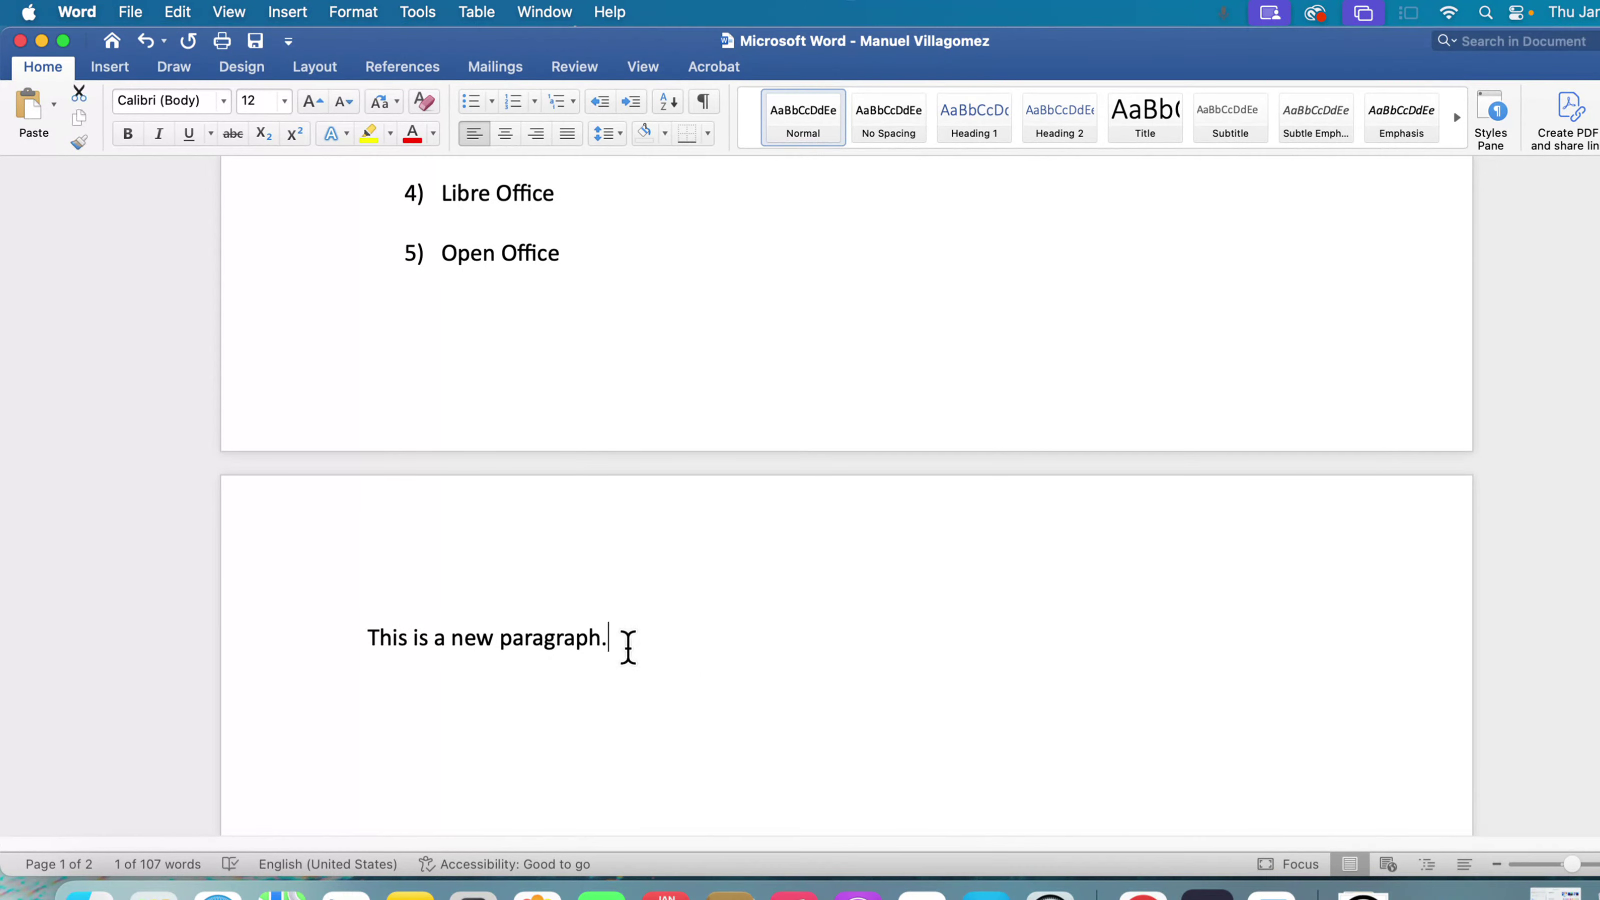
{"action": "left_click_drag", "start_coordinate": [646, 658], "coordinate": [410, 624]}
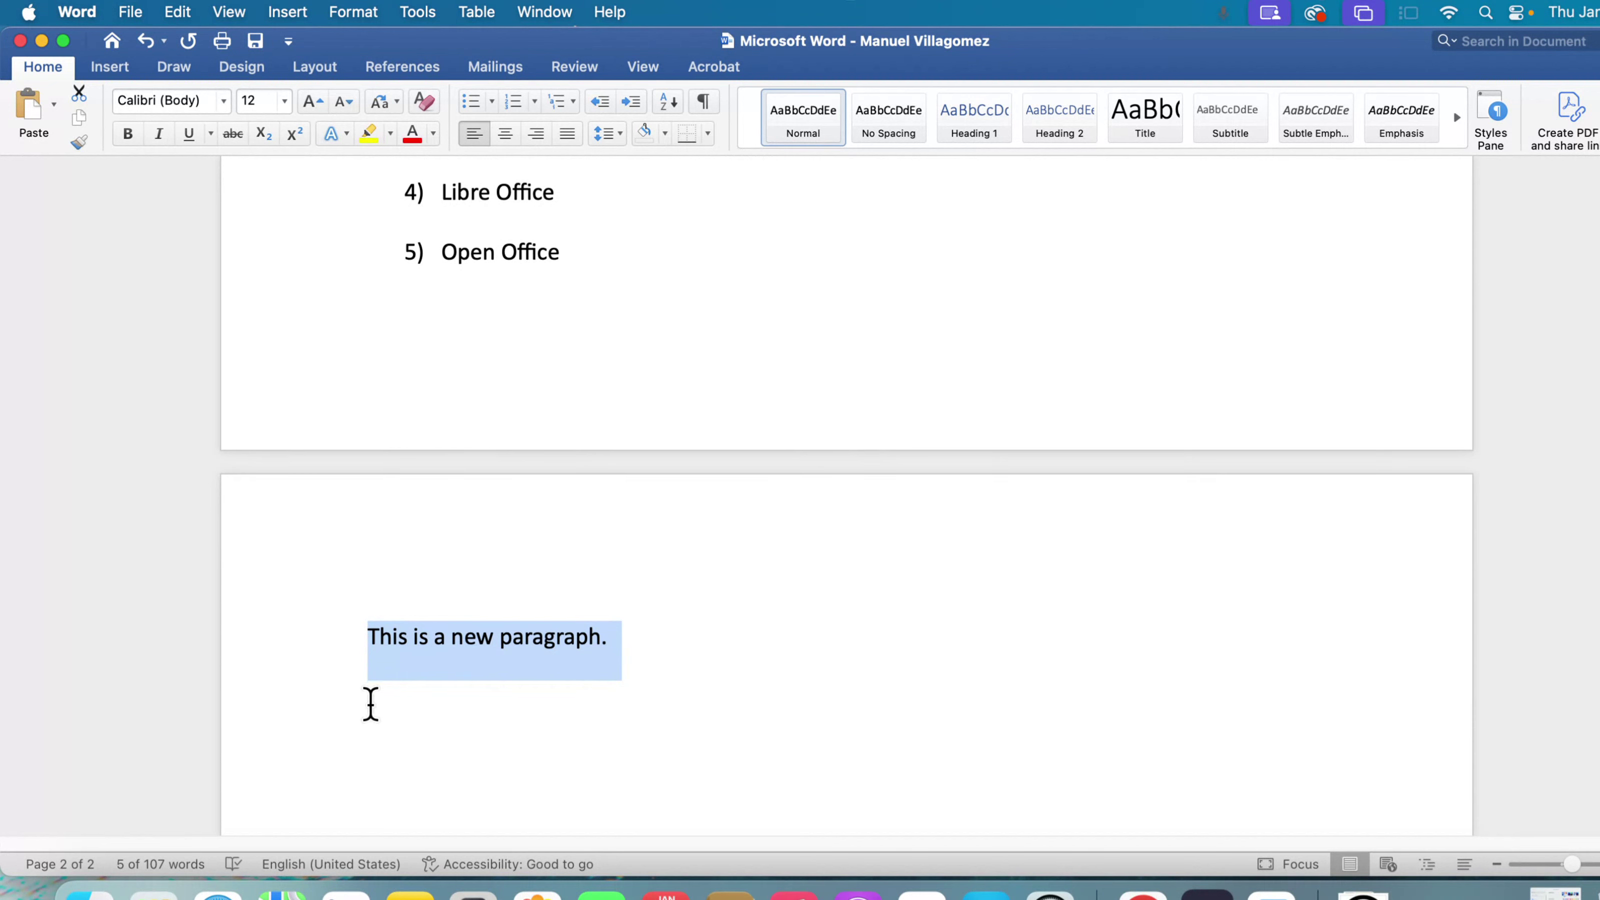
{"action": "key", "text": "BackSpace"}
{"action": "key", "text": "BackSpace"}
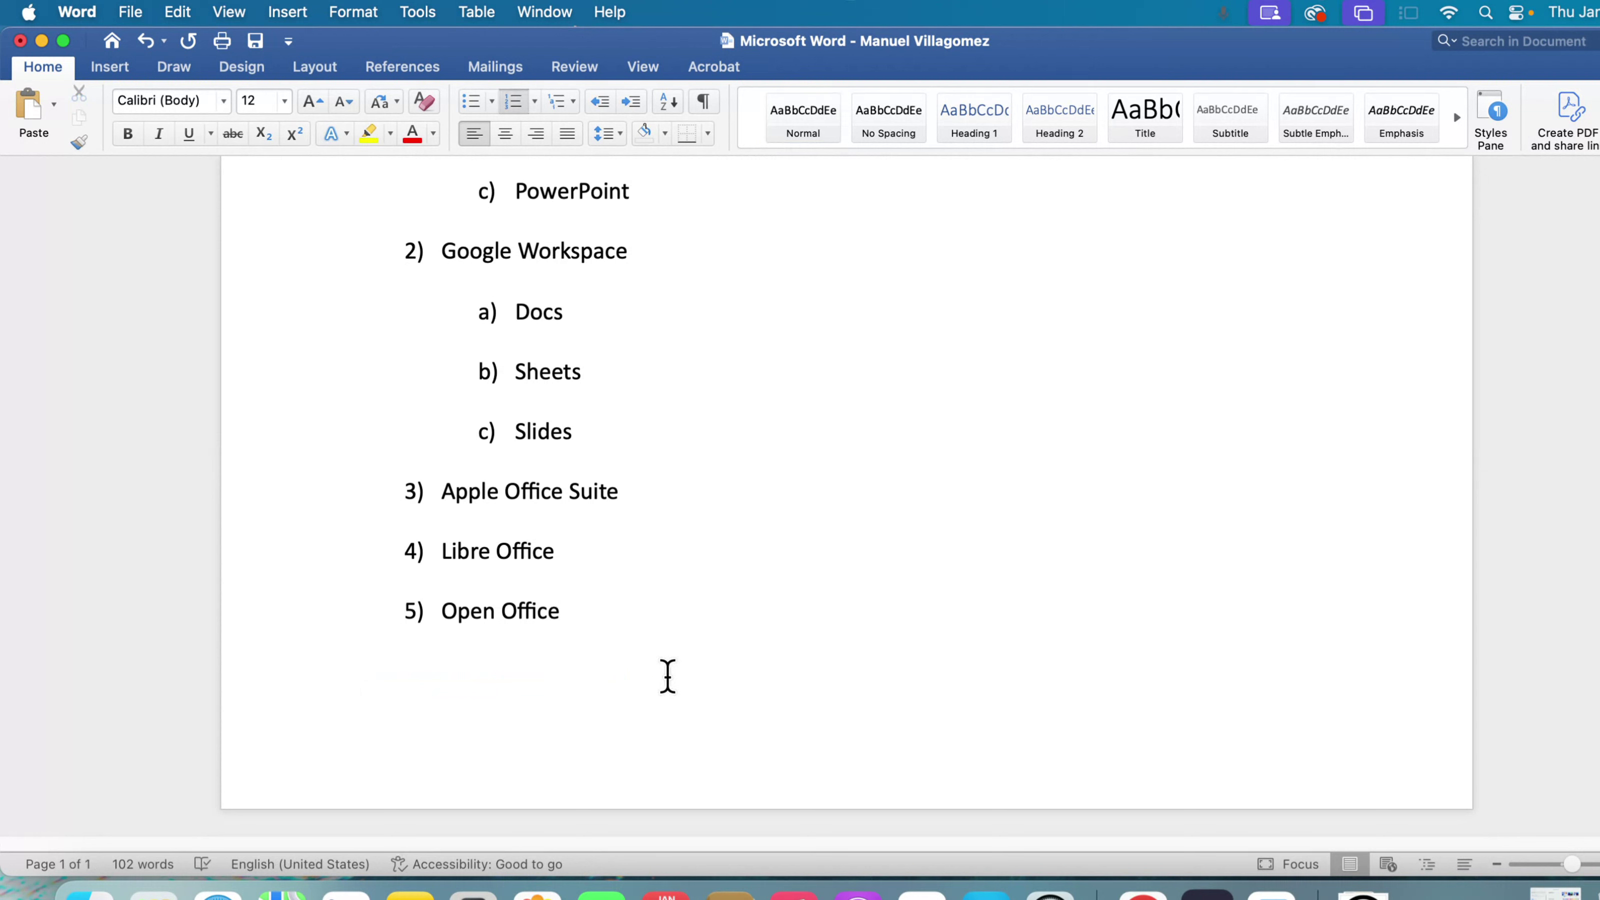
- Add empty lines after the "Open Office" list item to start a second page, and delete them again
{"action": "scroll", "coordinate": [667, 654], "scroll_direction": "up", "scroll_amount": 1}
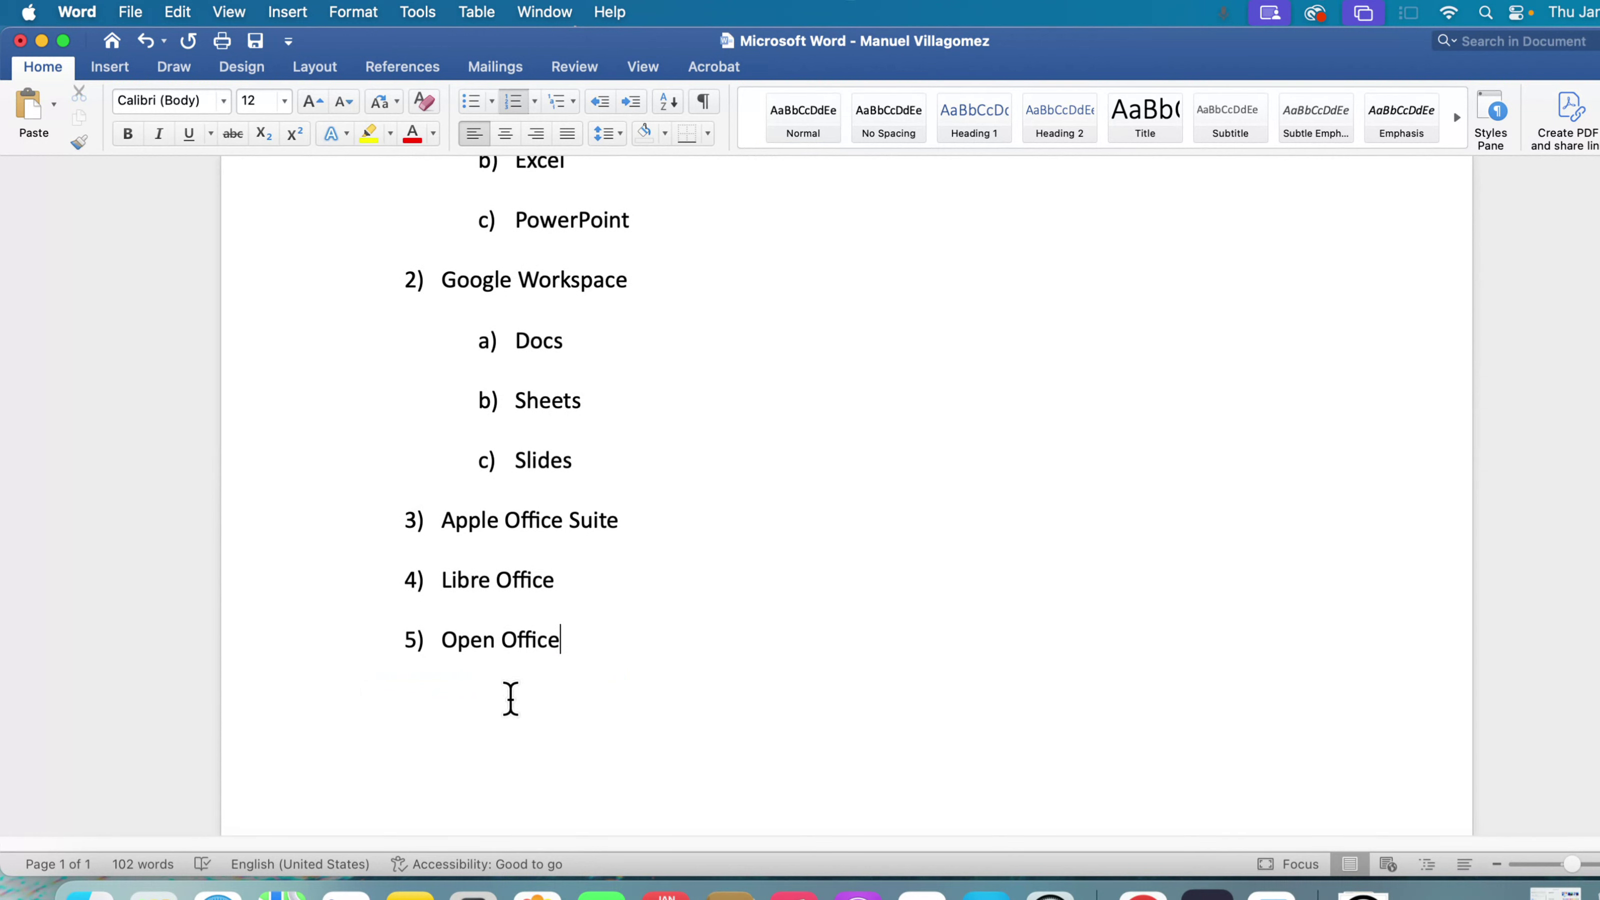
{"action": "scroll", "coordinate": [549, 728], "scroll_direction": "down", "scroll_amount": 1}
{"action": "scroll", "coordinate": [550, 728], "scroll_direction": "up", "scroll_amount": 3}
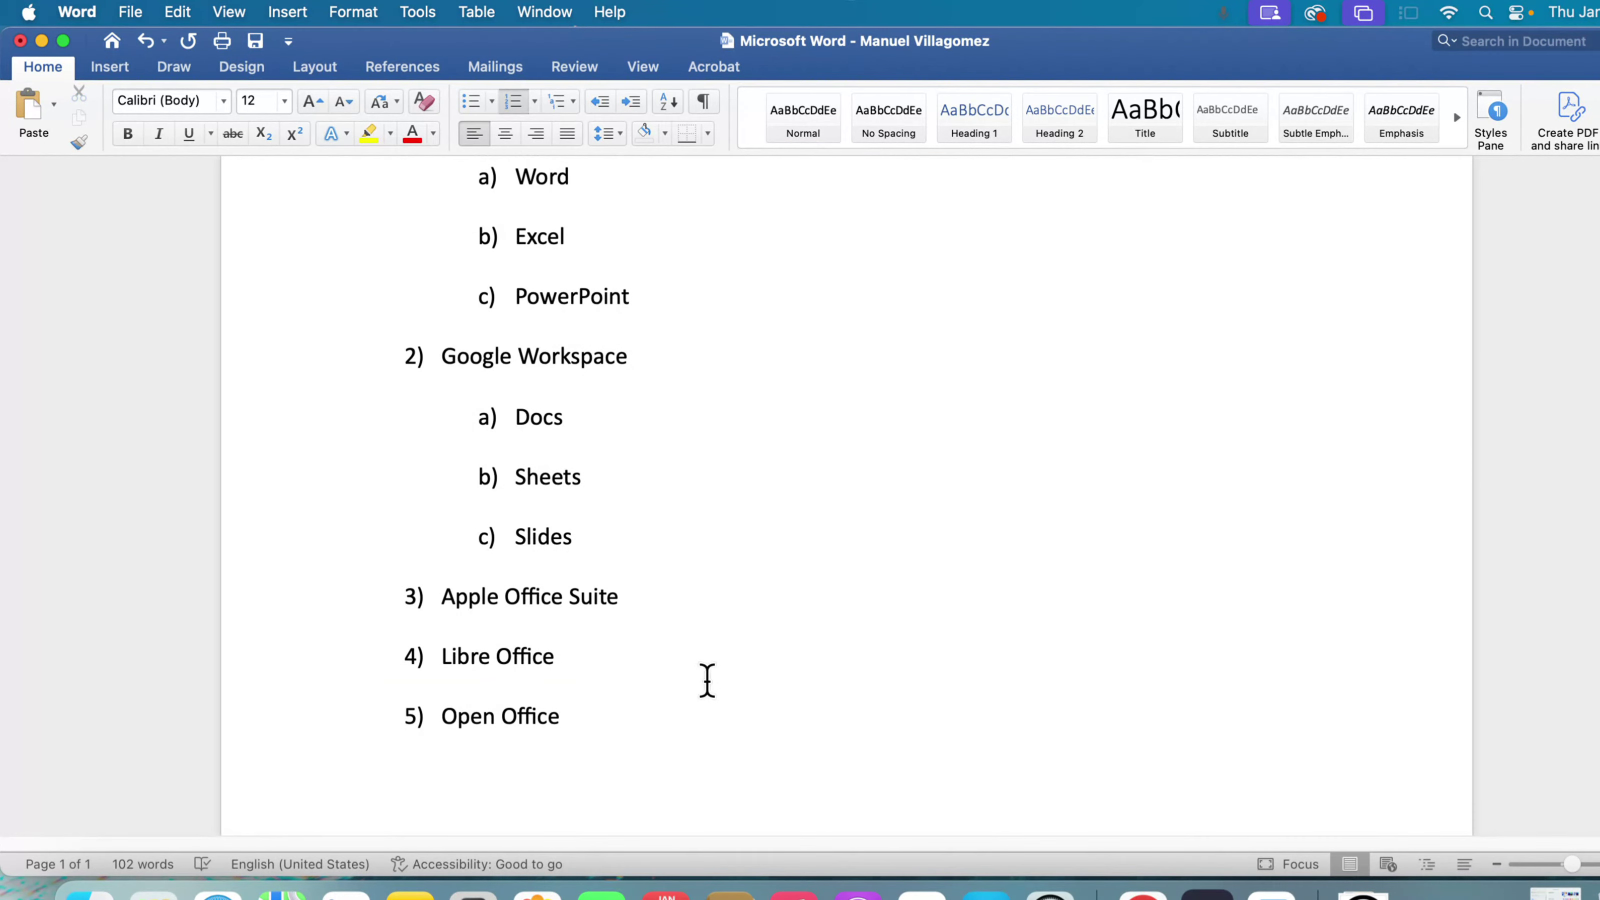
{"action": "key", "text": "Return"}
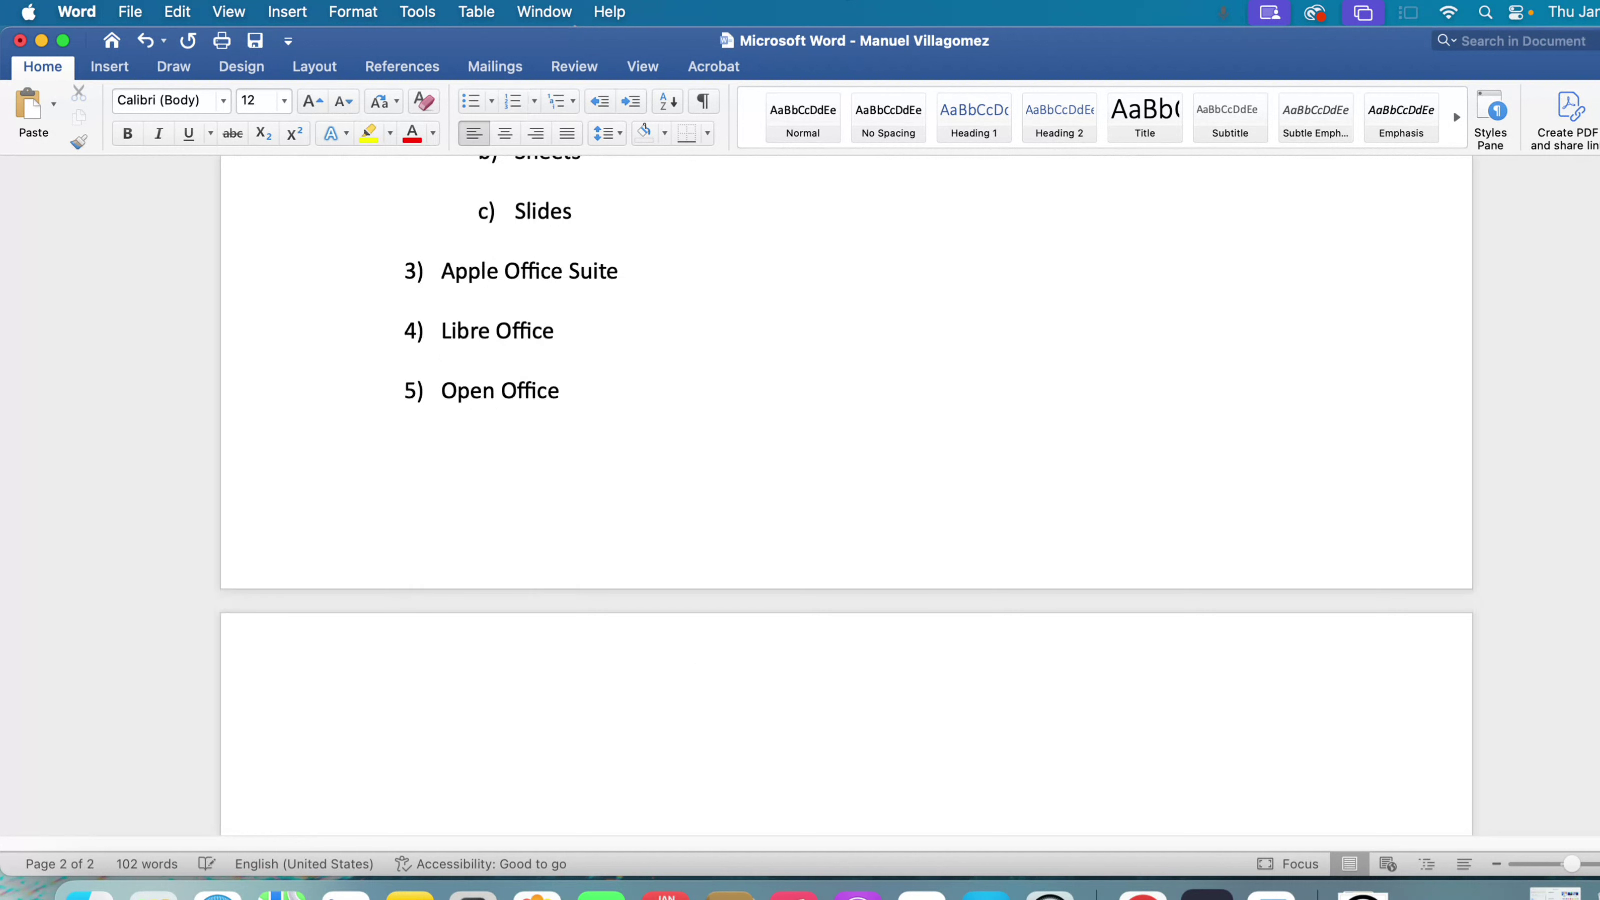
{"action": "scroll", "coordinate": [543, 742], "scroll_direction": "up", "scroll_amount": 3}
{"action": "scroll", "coordinate": [543, 743], "scroll_direction": "down", "scroll_amount": 8}
{"action": "scroll", "coordinate": [543, 743], "scroll_direction": "down", "scroll_amount": 2}
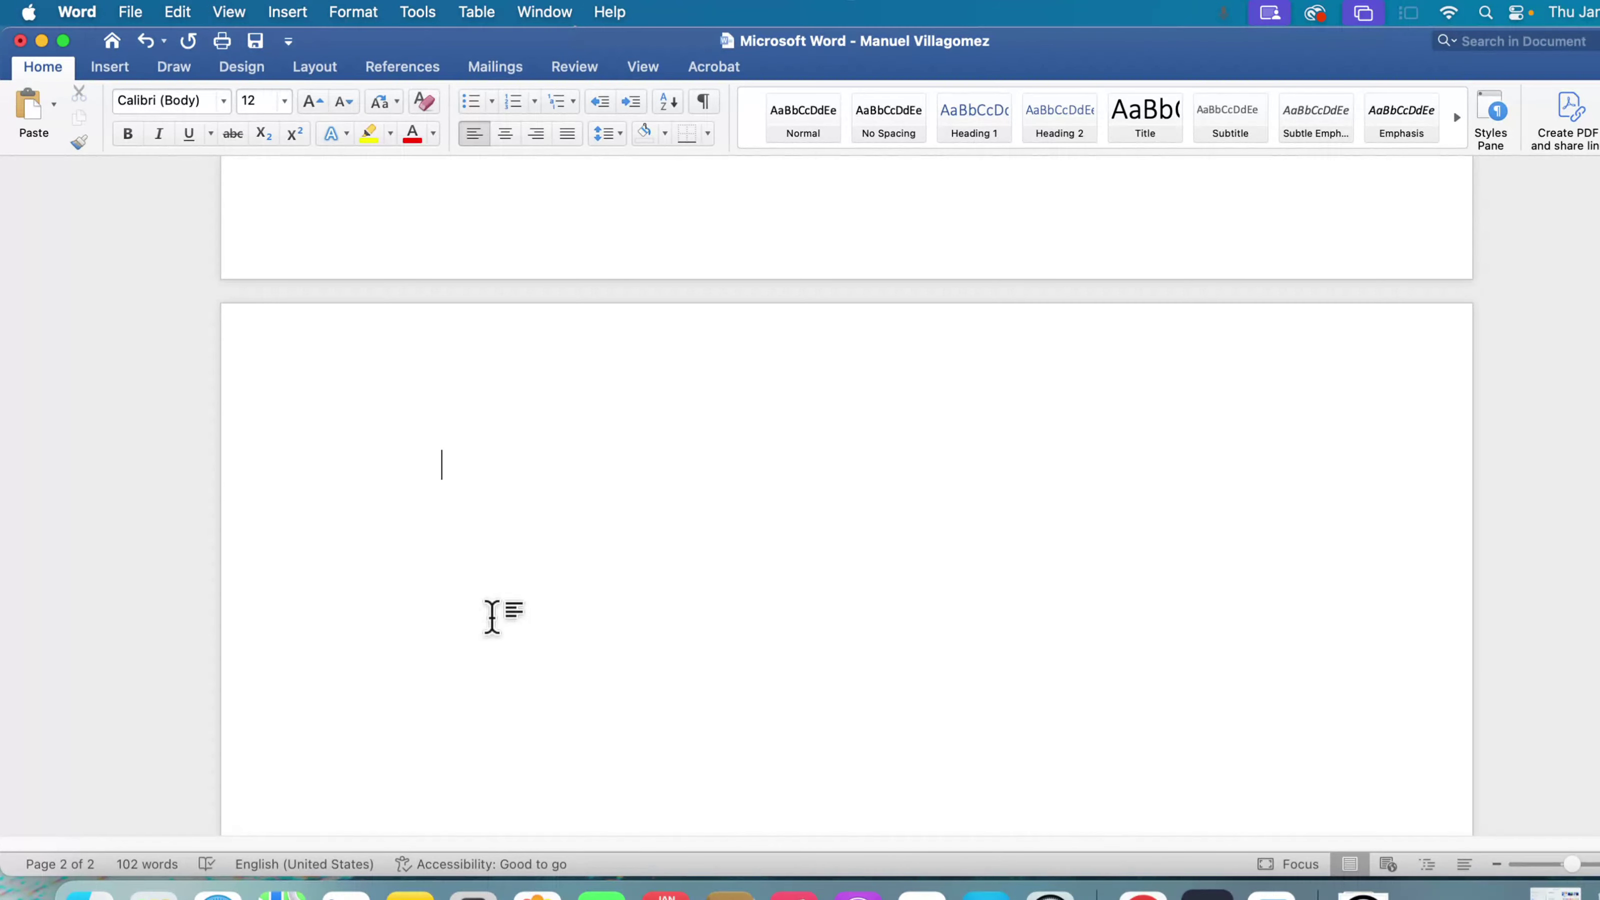
{"action": "left_click", "coordinate": [492, 617]}
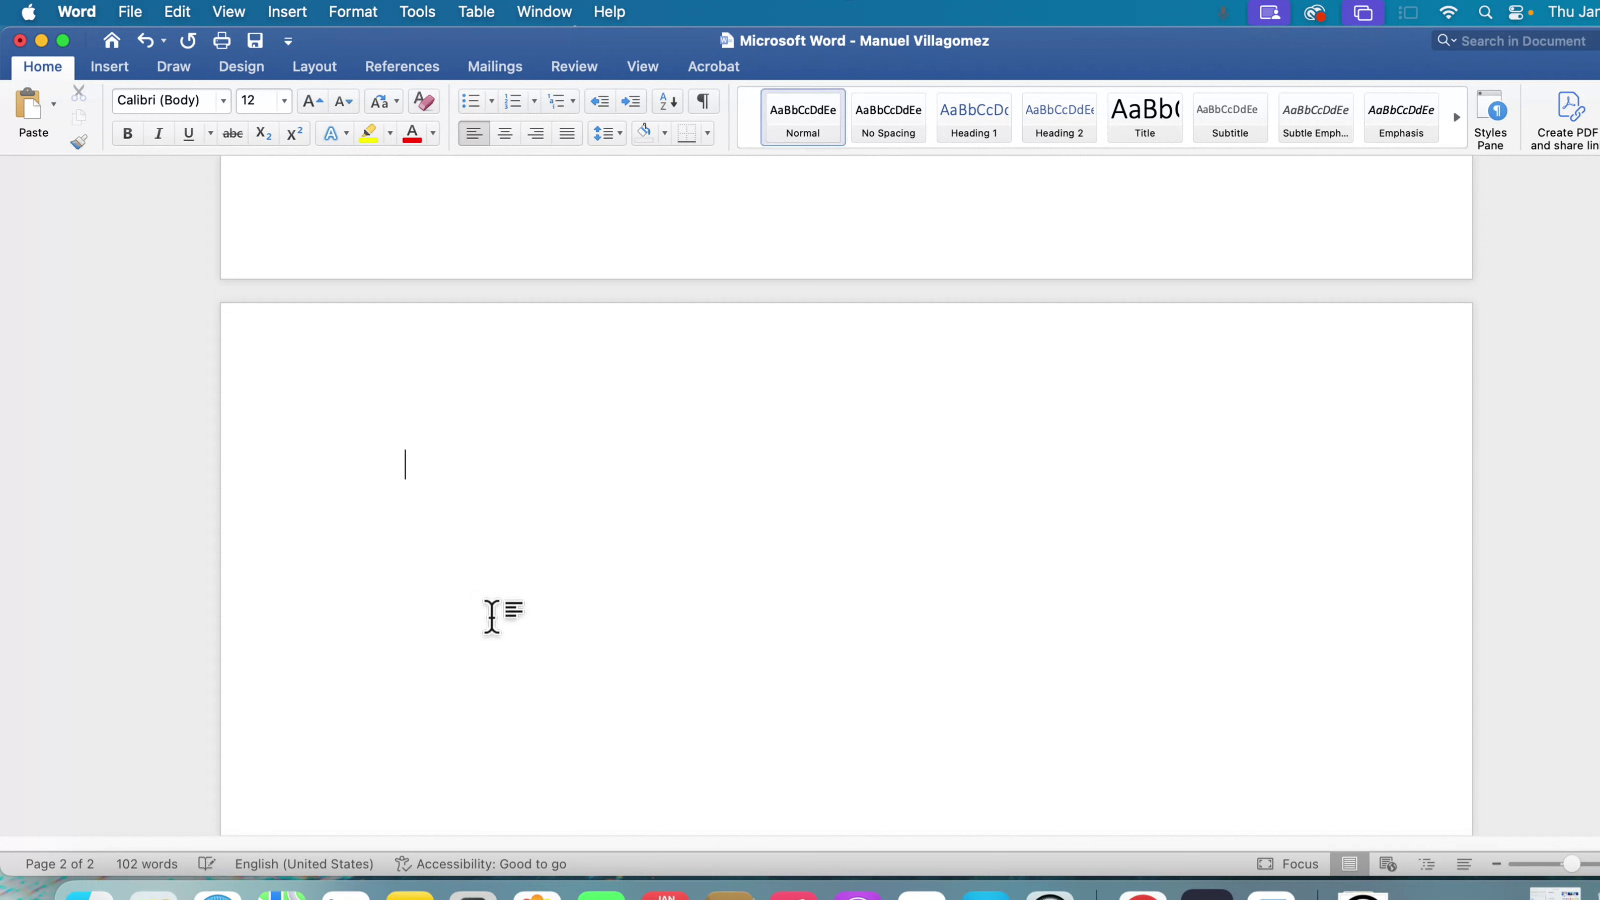
{"action": "key", "text": "BackSpace"}
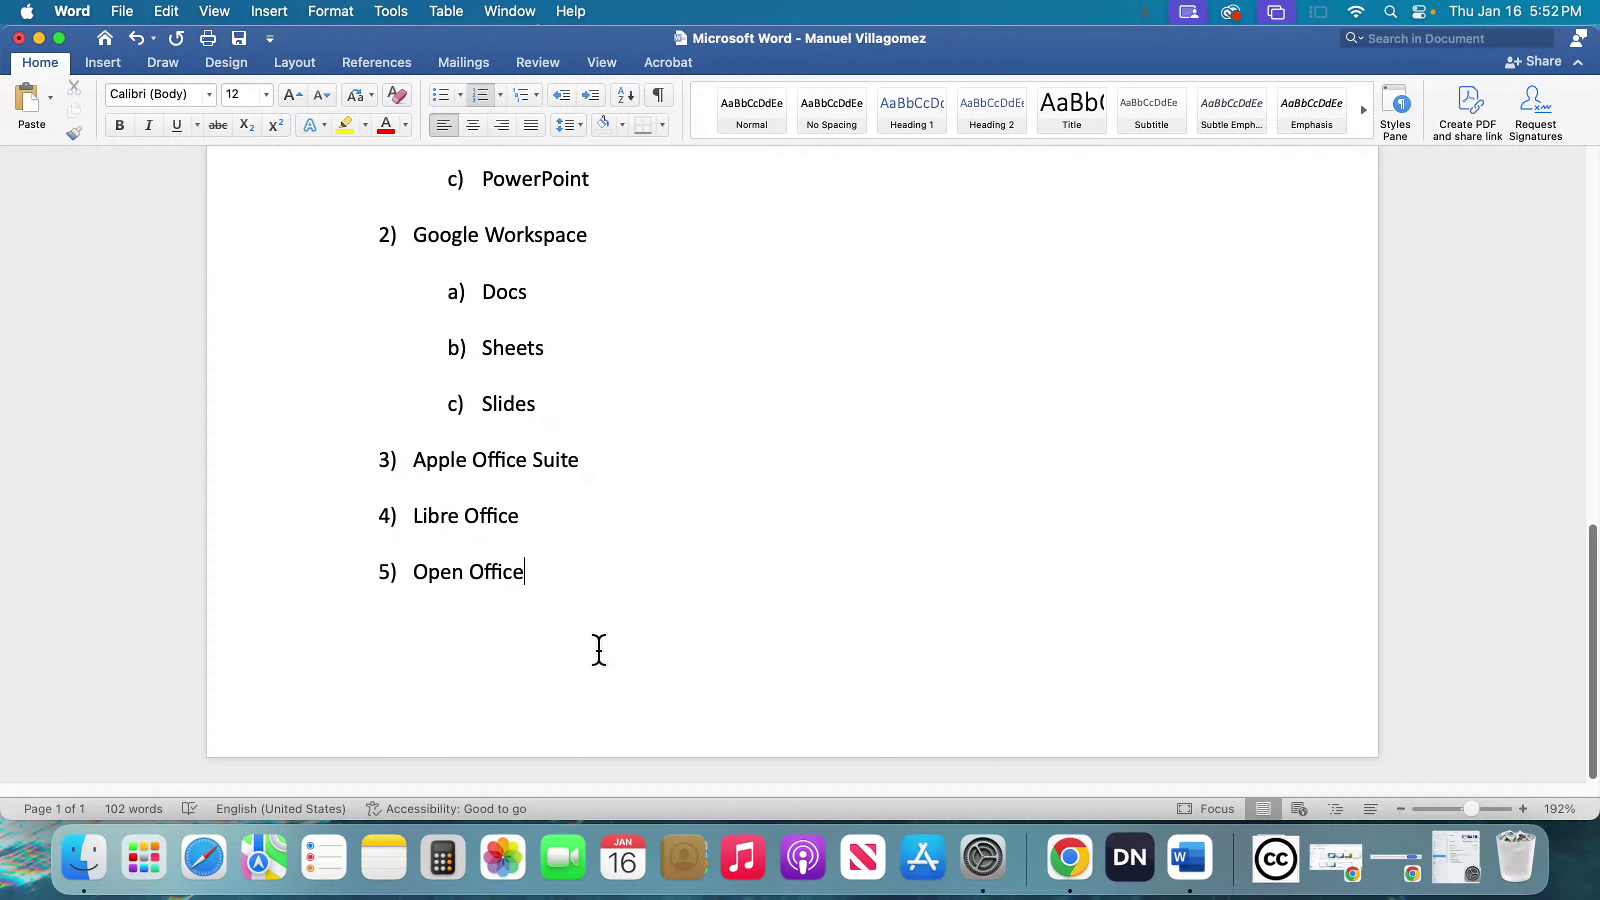
- Review the document from the numbered list up to the heading lines, and save it
{"action": "scroll", "coordinate": [599, 649], "scroll_direction": "down", "scroll_amount": 1}
{"action": "scroll", "coordinate": [598, 649], "scroll_direction": "up", "scroll_amount": 8}
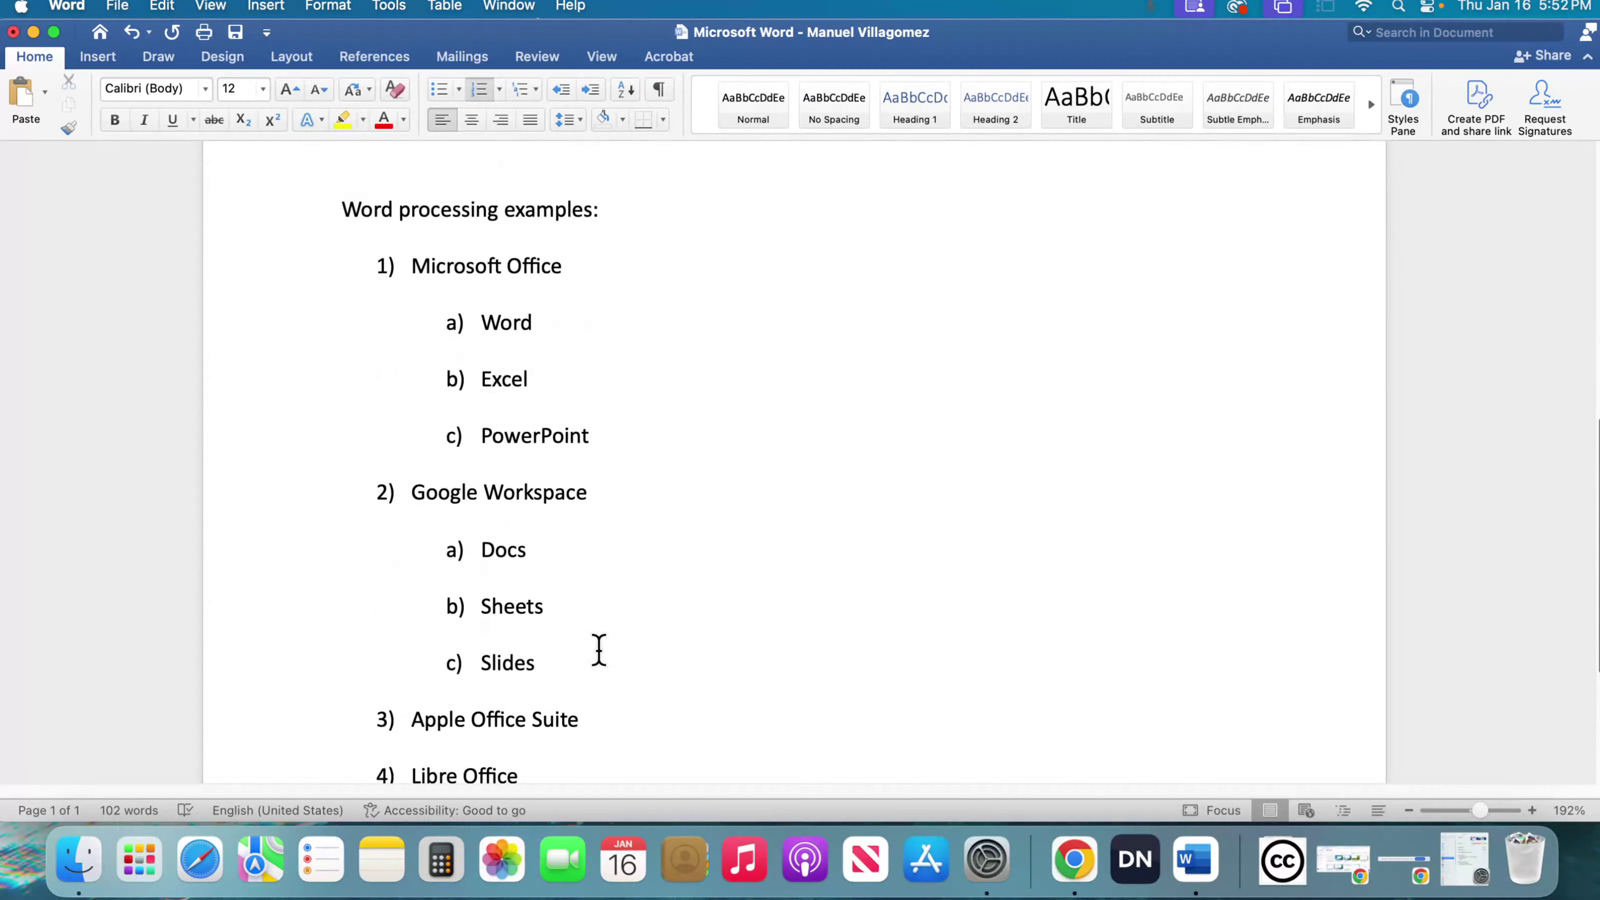
{"action": "scroll", "coordinate": [598, 649], "scroll_direction": "up", "scroll_amount": 6}
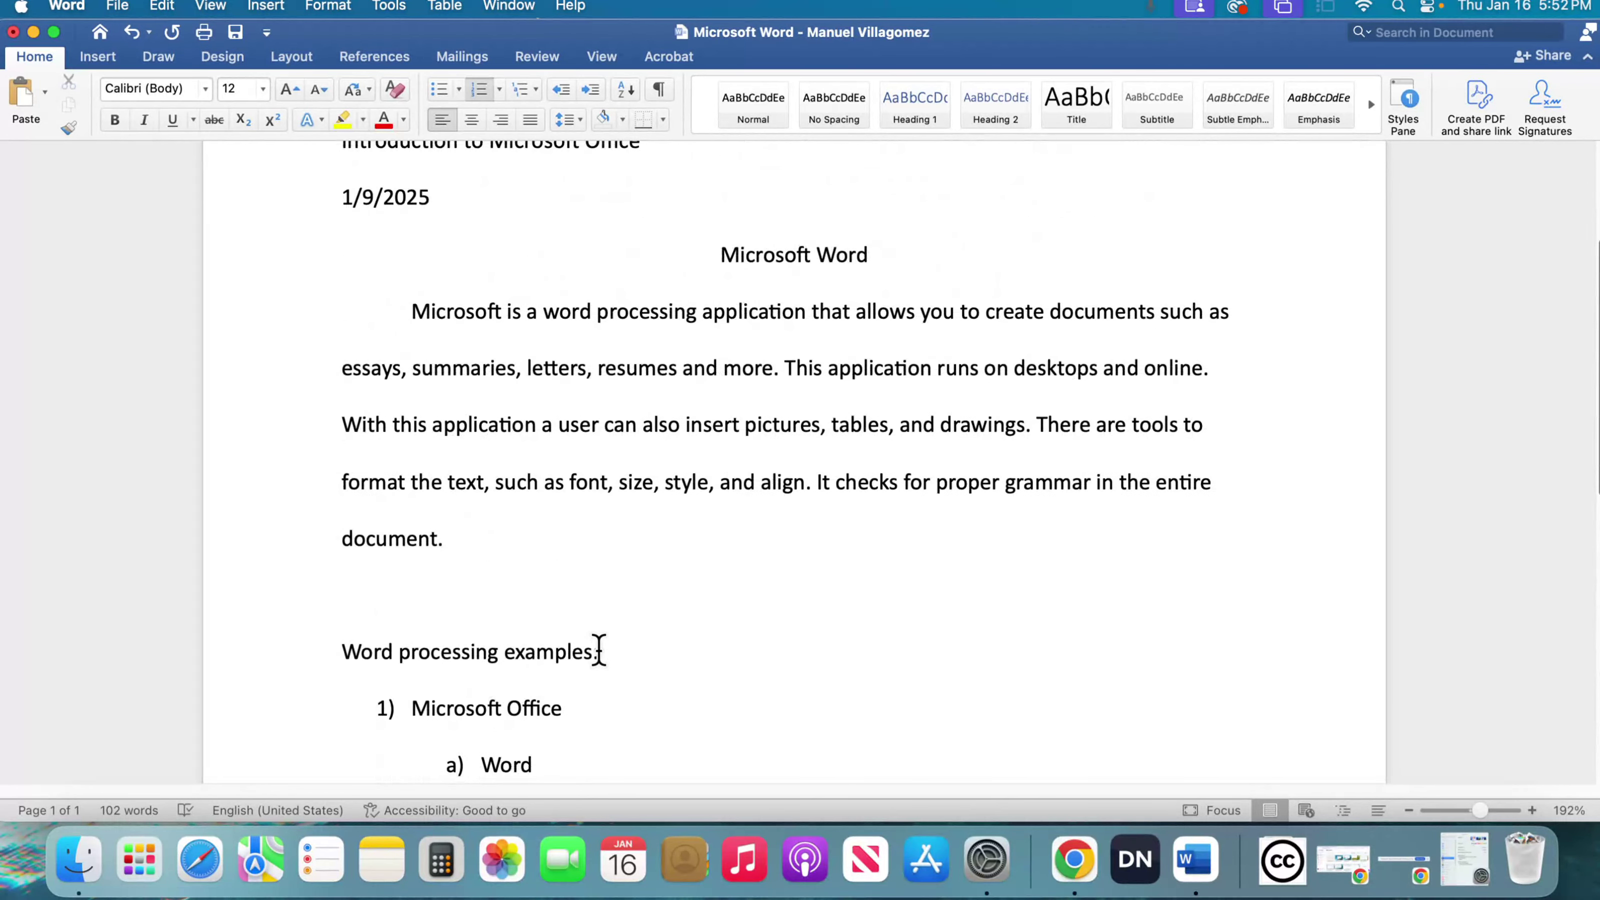
{"action": "scroll", "coordinate": [599, 649], "scroll_direction": "down", "scroll_amount": 2}
{"action": "scroll", "coordinate": [598, 649], "scroll_direction": "up", "scroll_amount": 3}
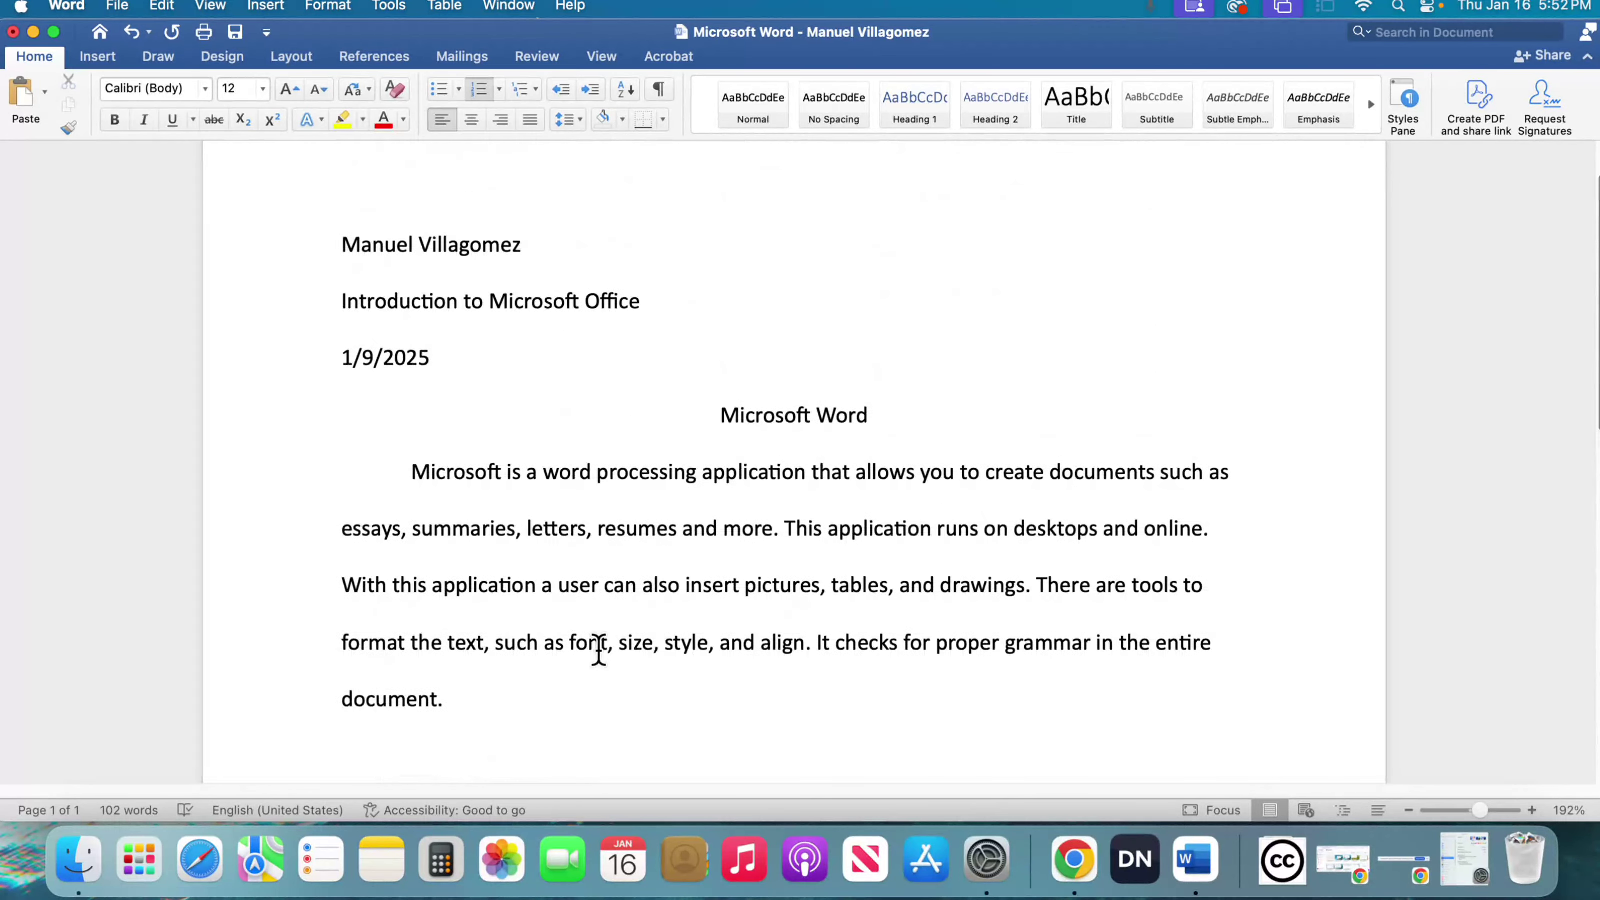
{"action": "scroll", "coordinate": [599, 649], "scroll_direction": "down", "scroll_amount": 3}
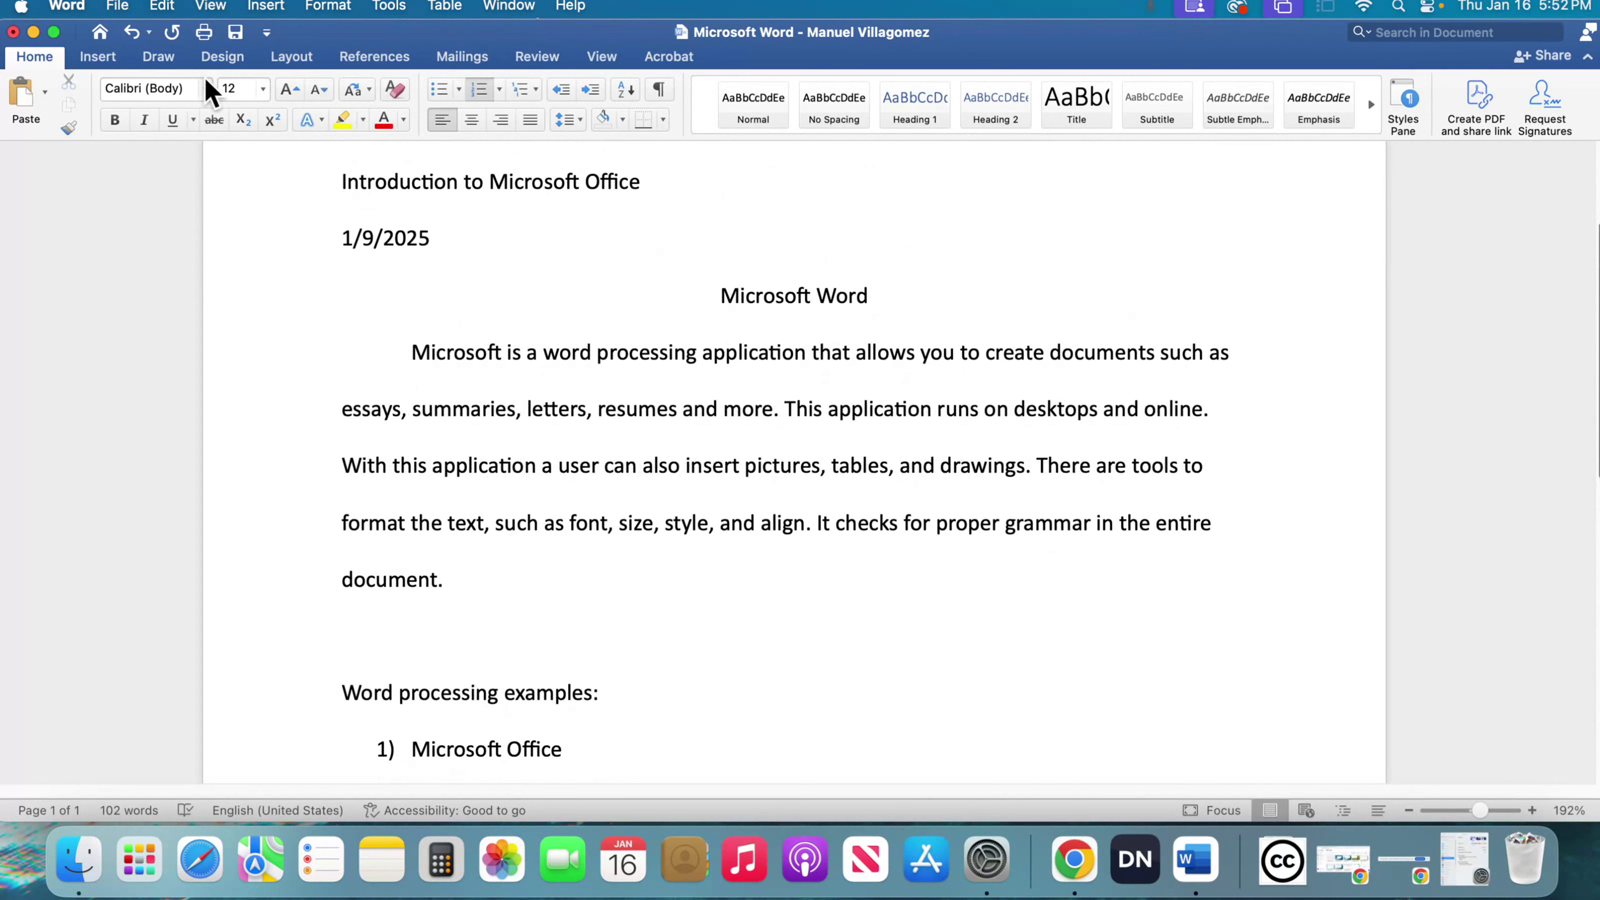
{"action": "left_click", "coordinate": [237, 34]}
- Close the document window and quit Microsoft Word completely
{"action": "scroll", "coordinate": [347, 547], "scroll_direction": "down", "scroll_amount": 3}
{"action": "scroll", "coordinate": [346, 546], "scroll_direction": "up", "scroll_amount": 2}
{"action": "scroll", "coordinate": [347, 547], "scroll_direction": "up", "scroll_amount": 4}
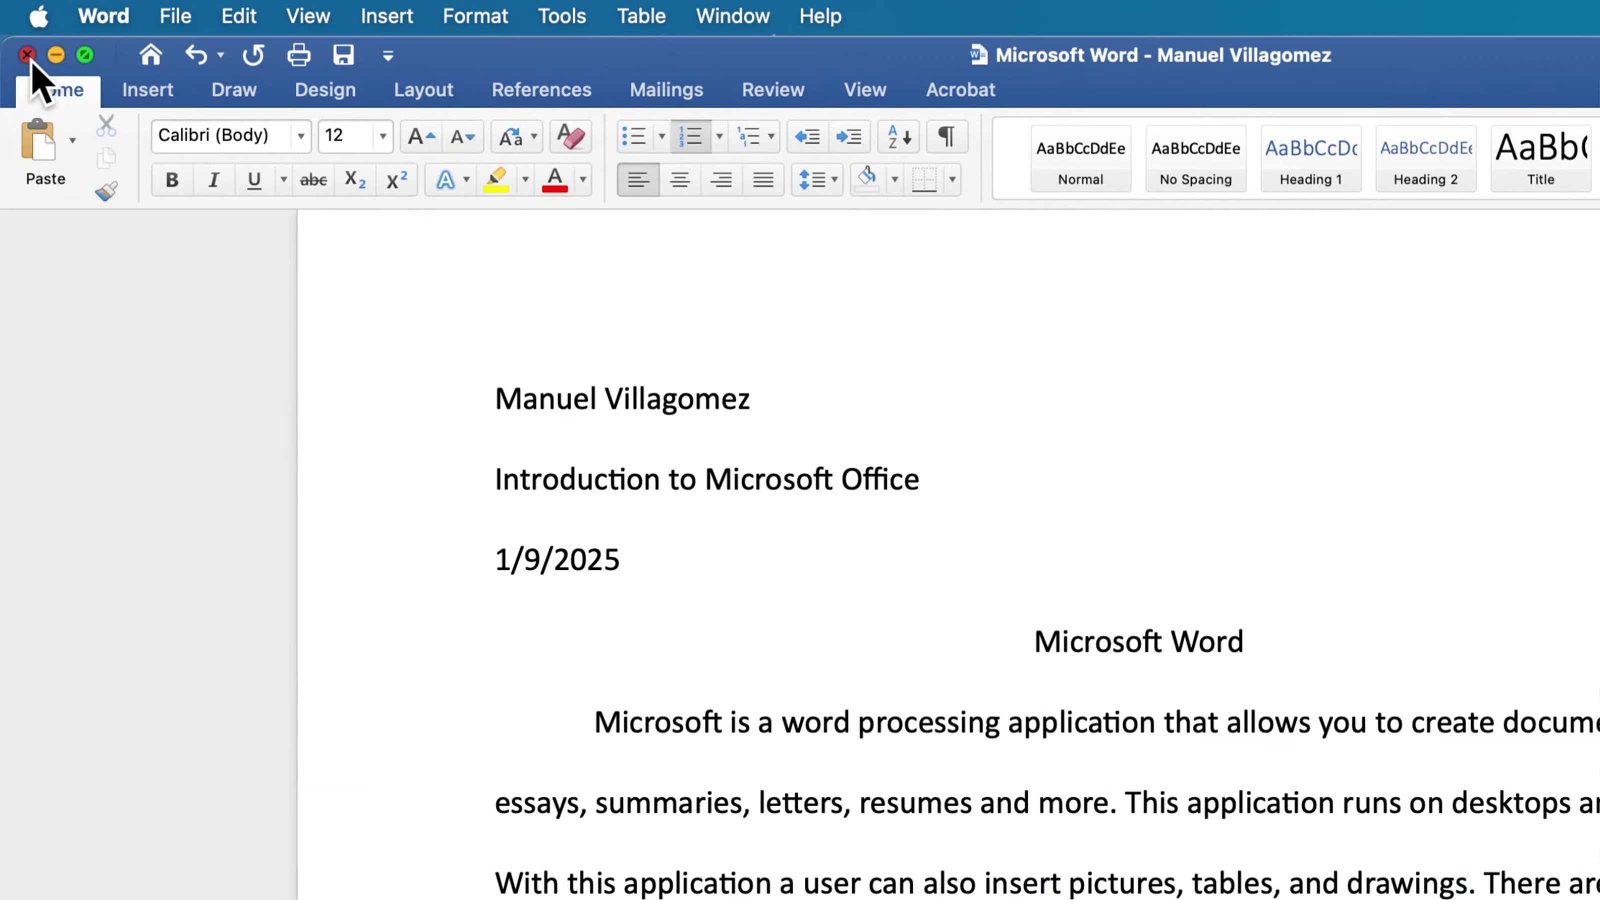
{"action": "left_click", "coordinate": [27, 55]}
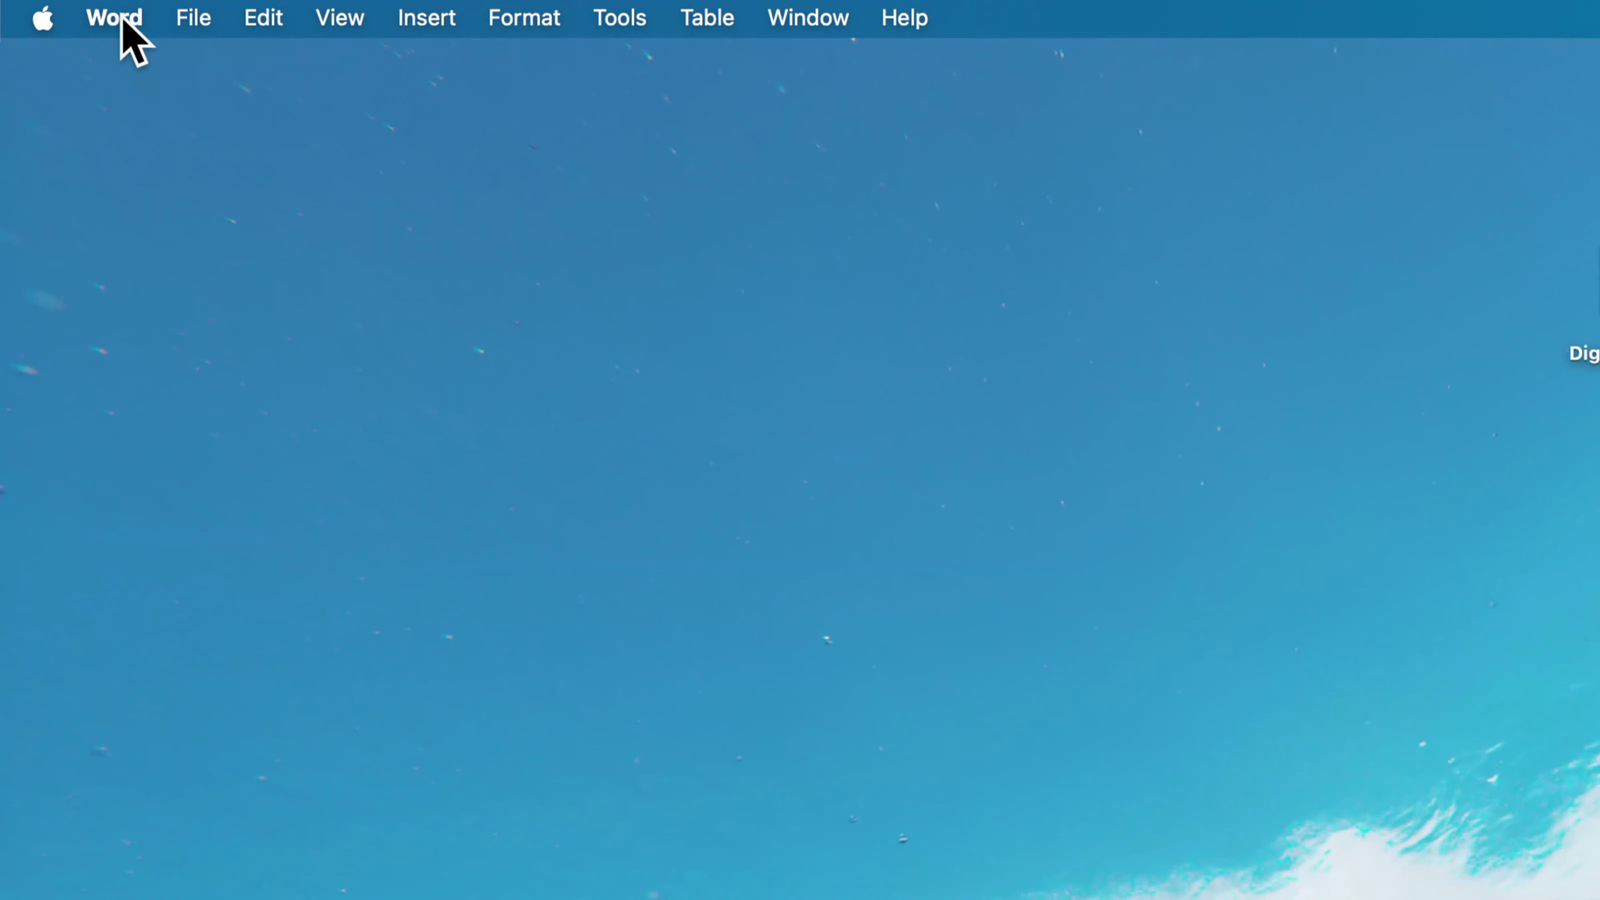
{"action": "left_click", "coordinate": [124, 24]}
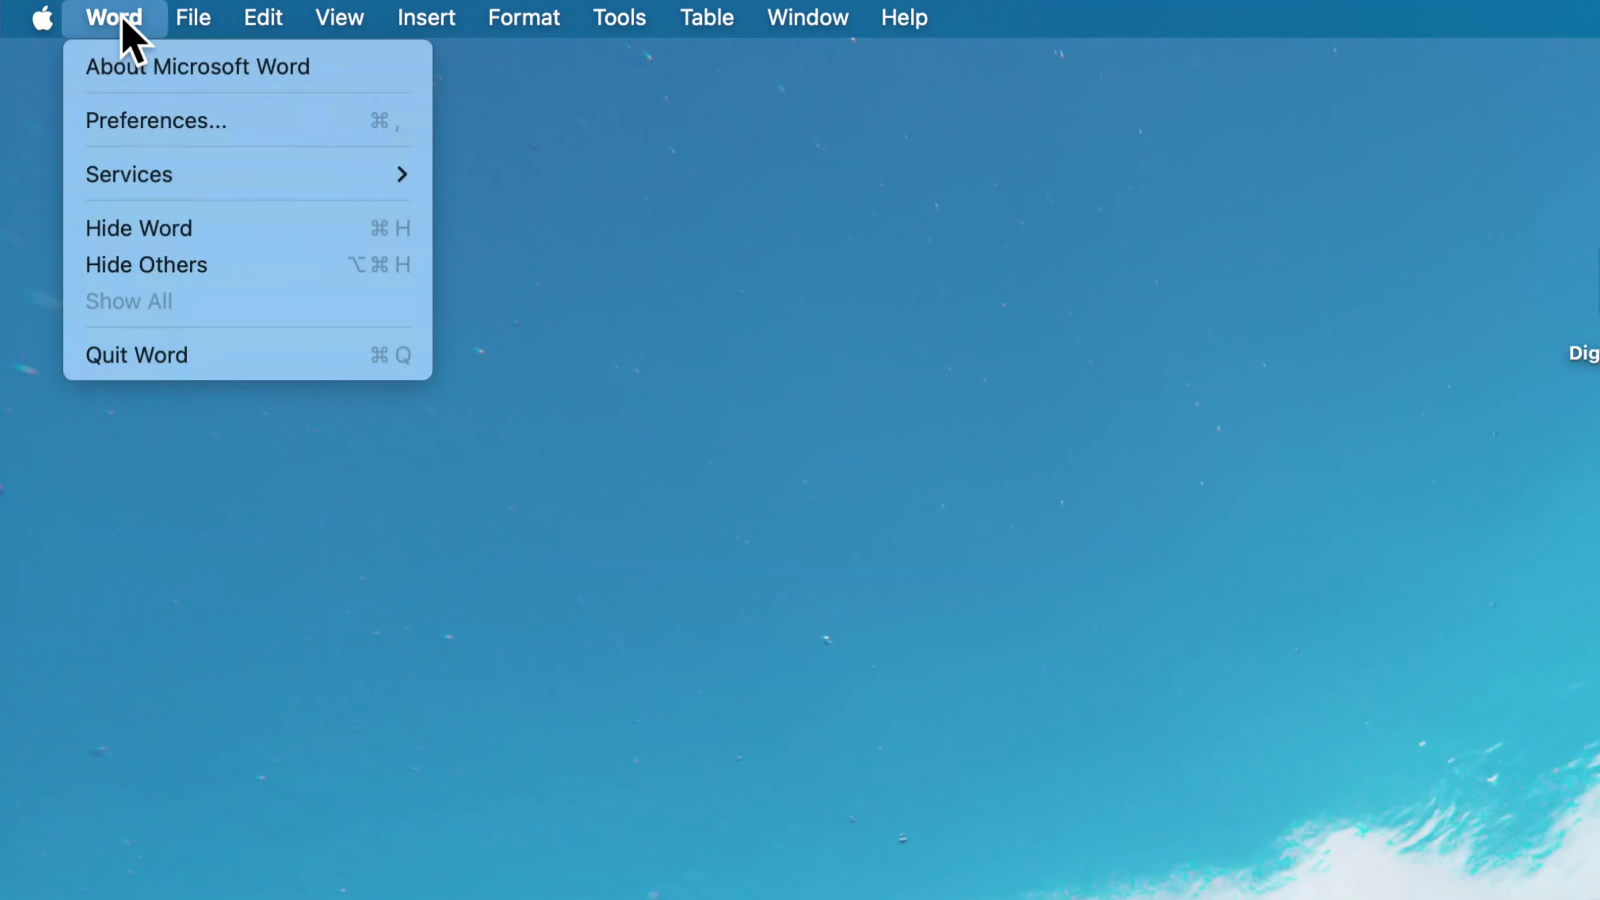
{"action": "left_click", "coordinate": [185, 357]}
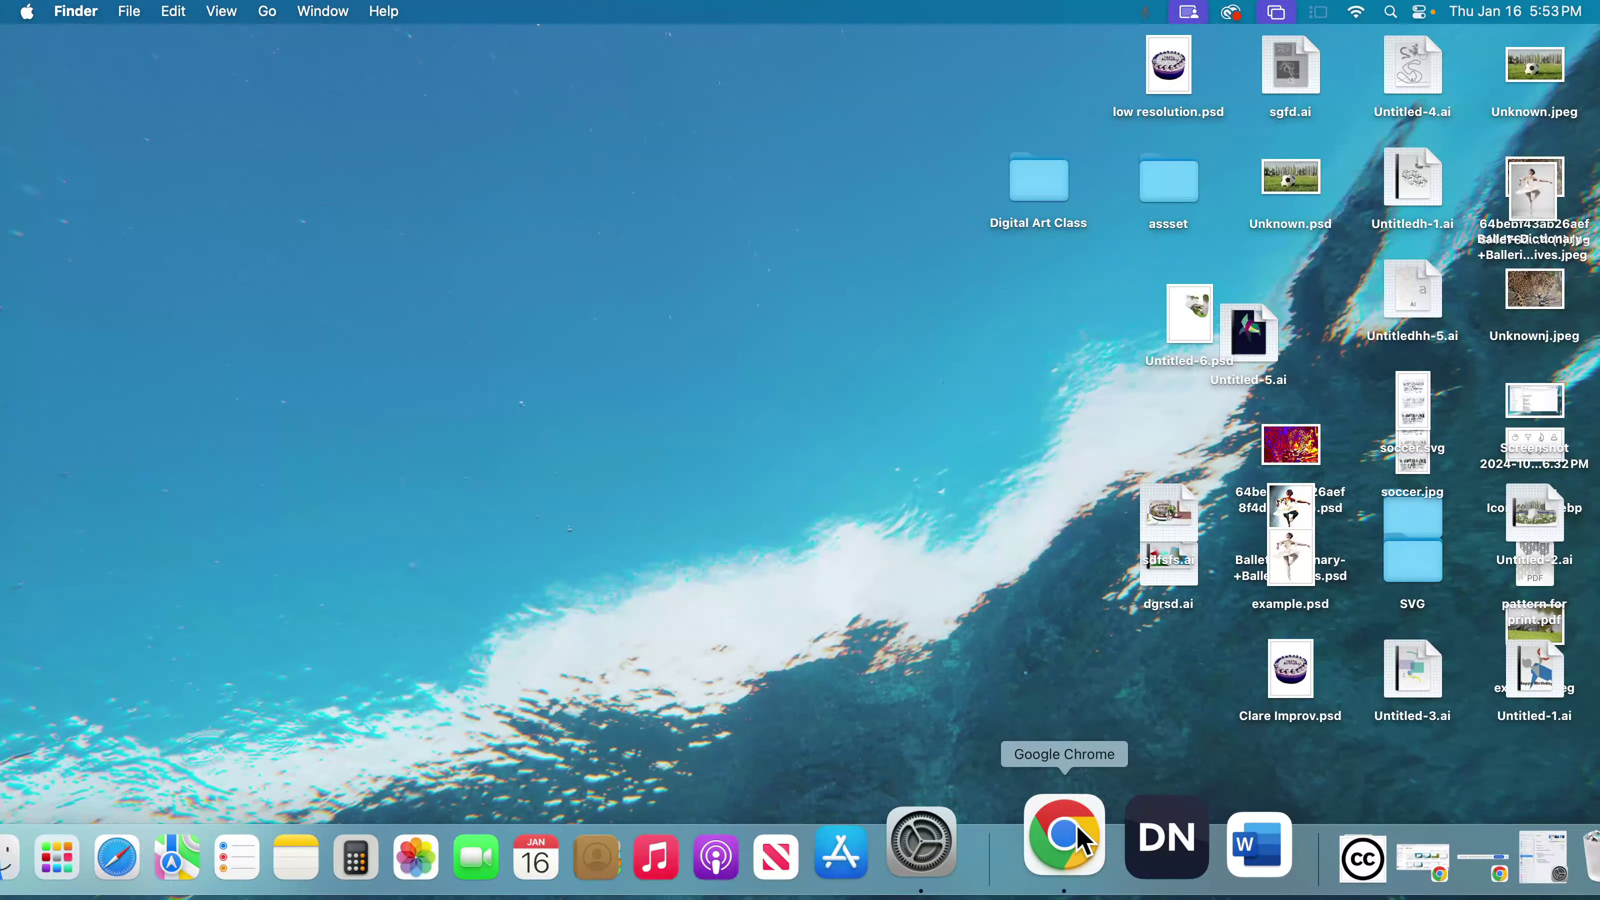
- Switch to Google Chrome, show the Screencastify "IMO: Intro to Microsoft Word" video page, and open the browser's extensions list
{"action": "left_click", "coordinate": [1061, 847]}
{"action": "left_click", "coordinate": [586, 45]}
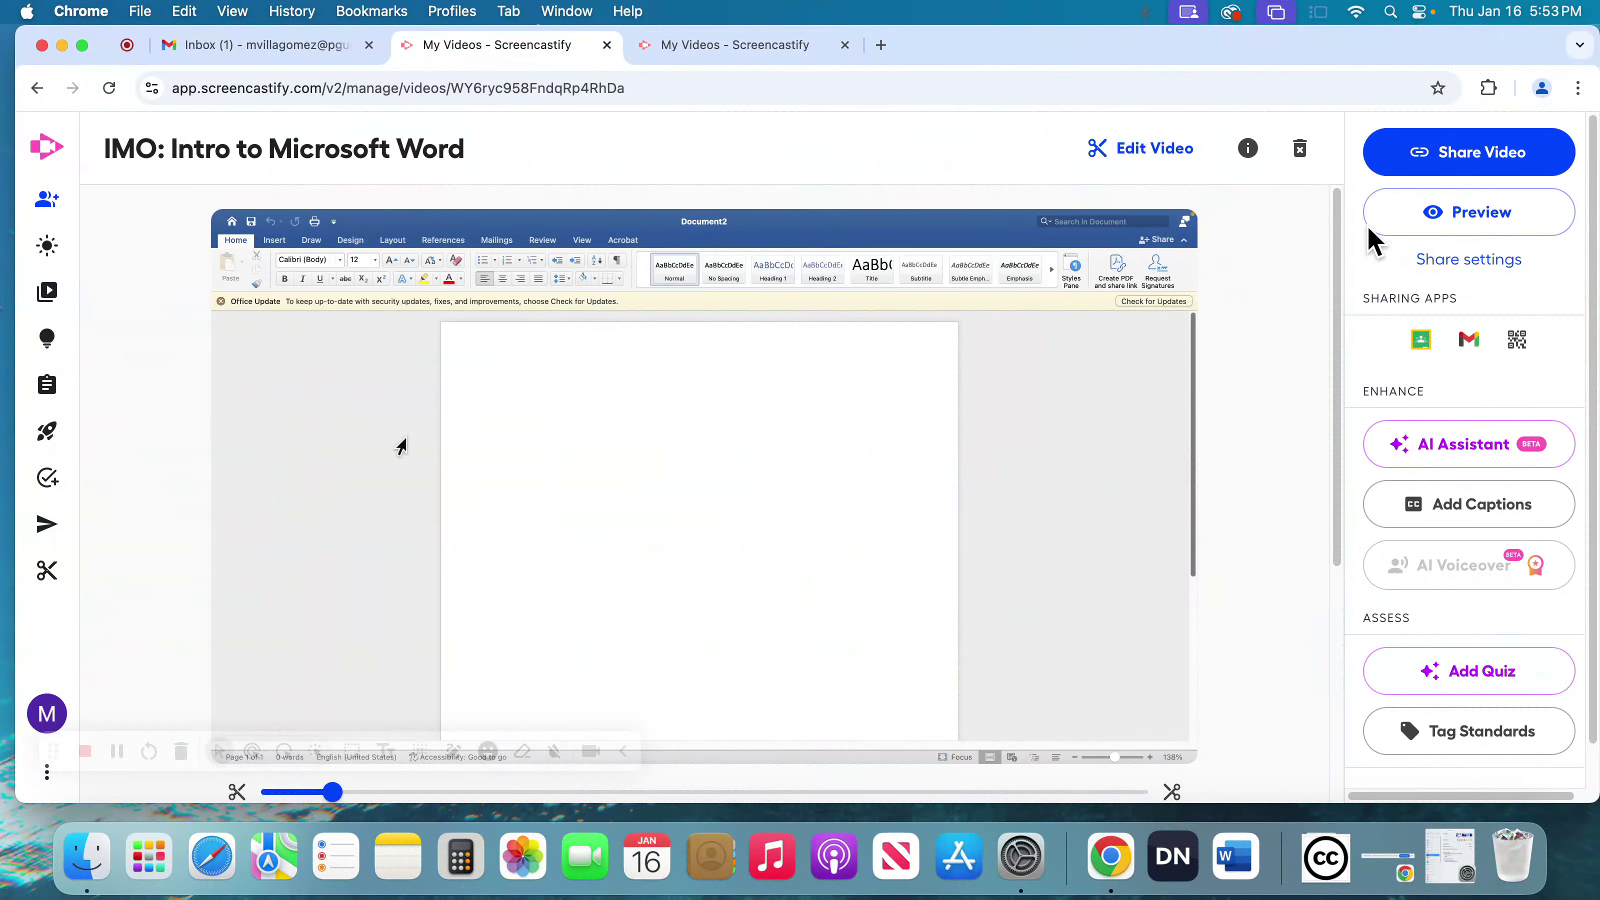
{"action": "left_click", "coordinate": [1488, 87]}
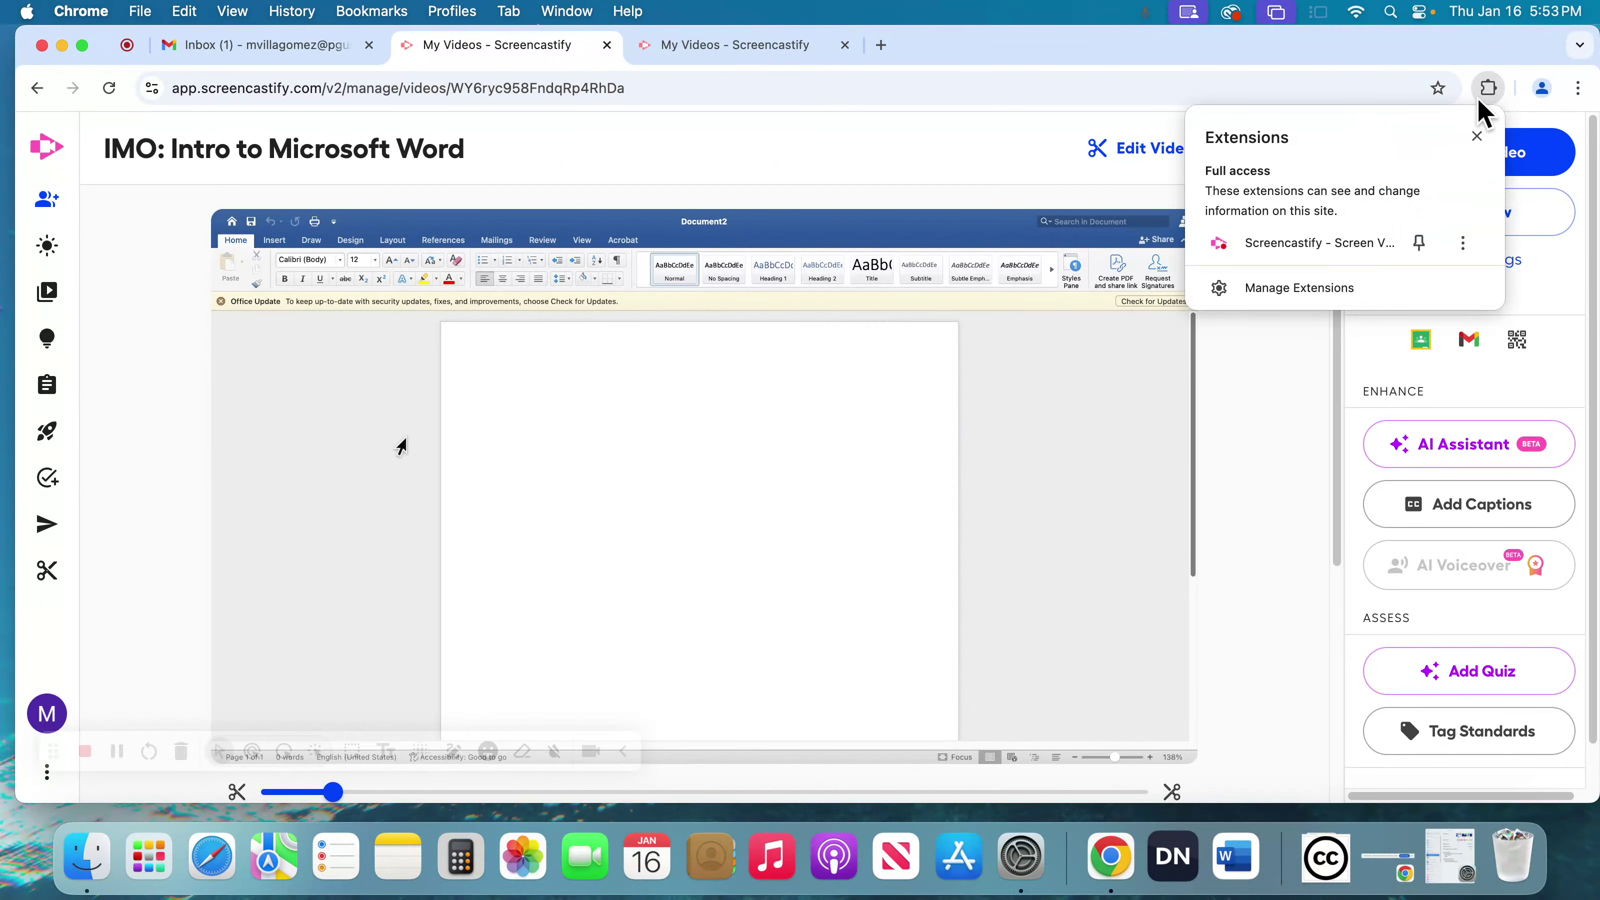